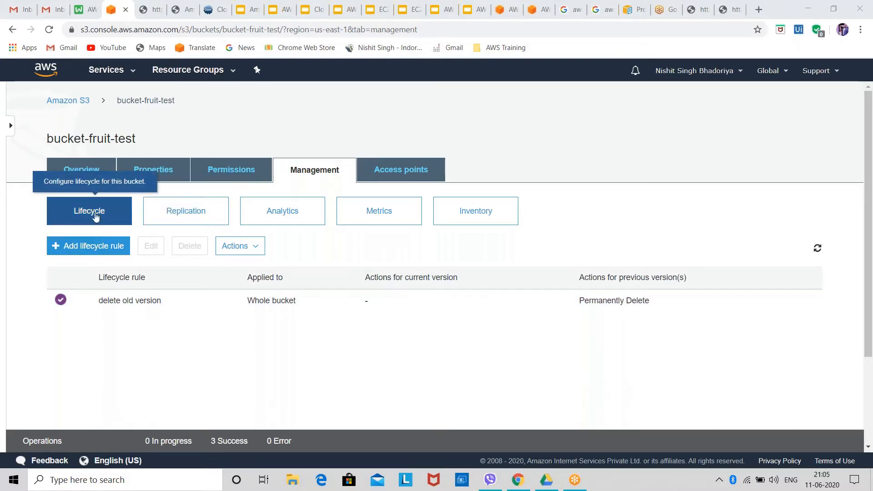
Disable the "delete old version" lifecycle rule of bucket-fruit-test and confirm the change
click(236, 246)
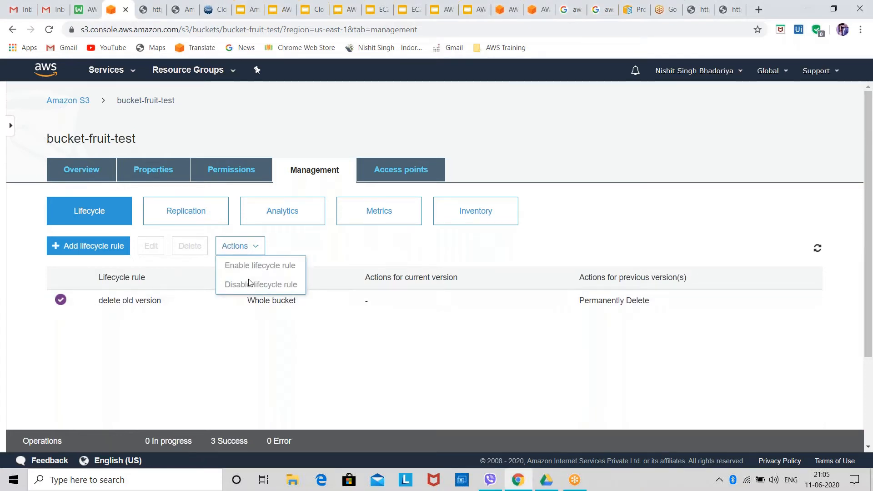
click(187, 303)
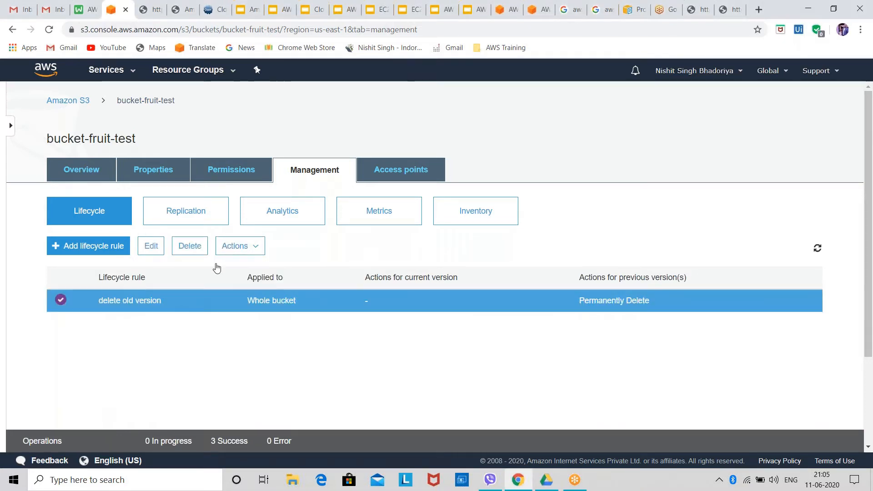
click(237, 247)
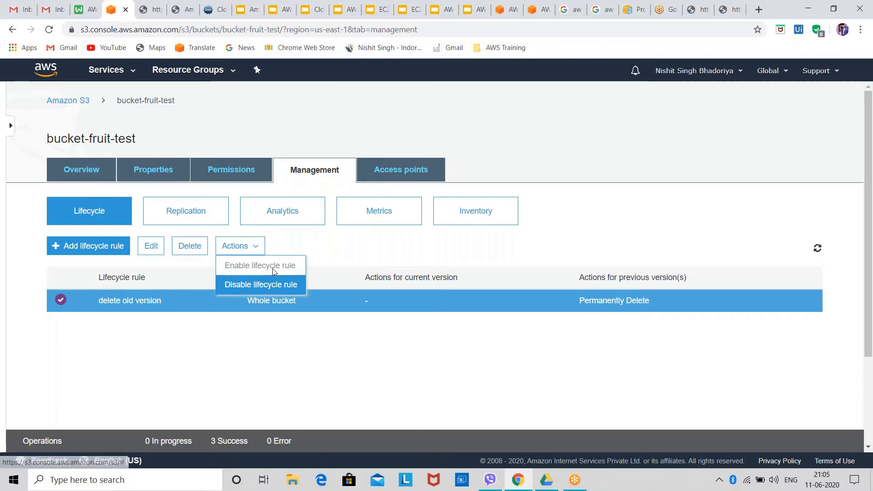
click(261, 284)
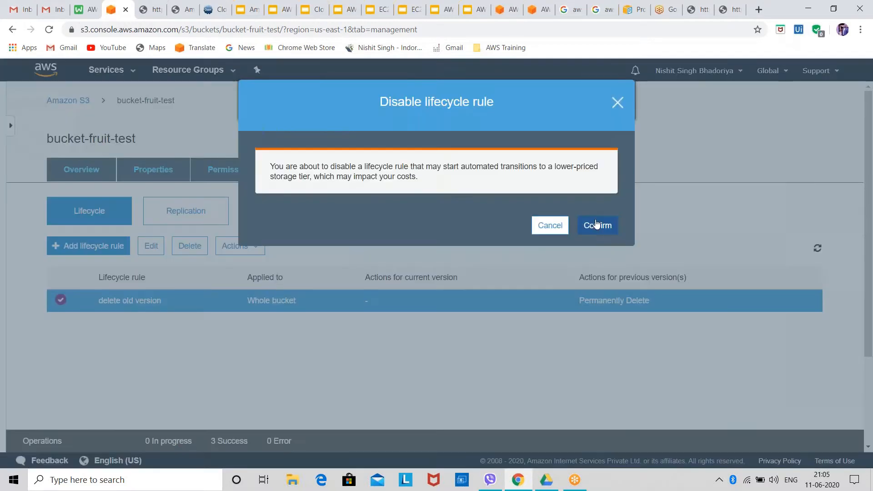
click(594, 226)
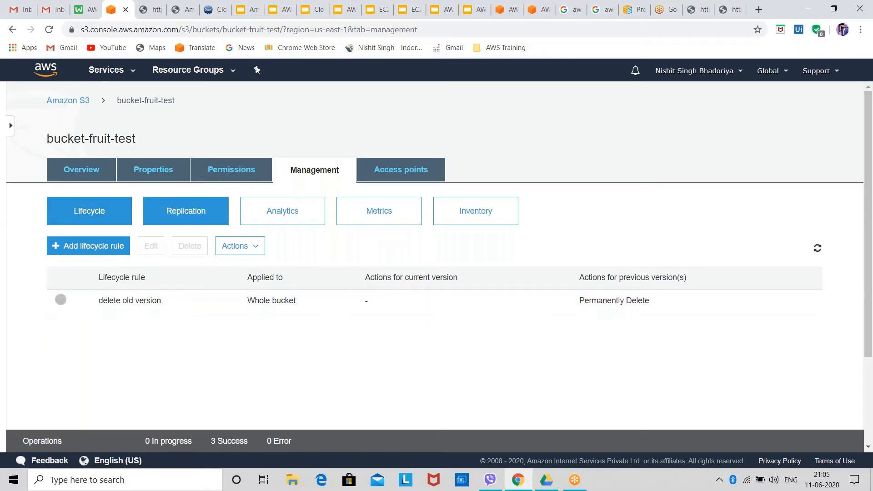
Delete the "delete old version" lifecycle rule from the bucket
click(115, 308)
click(191, 248)
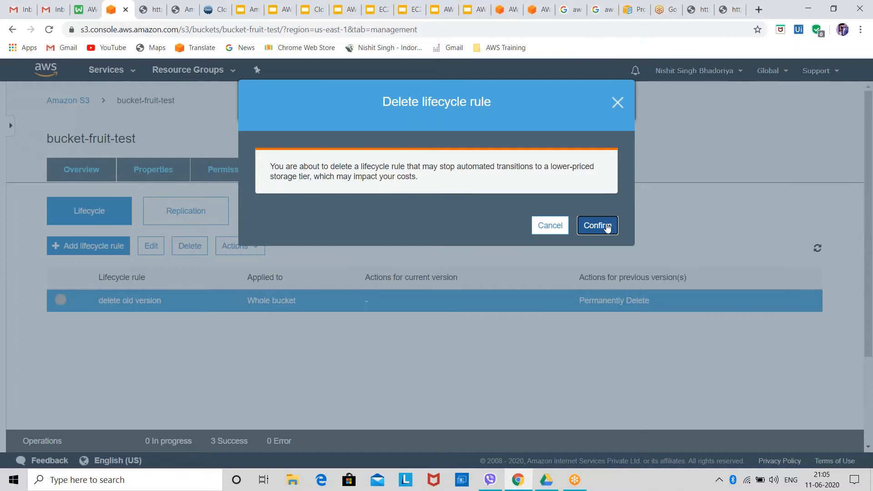
click(609, 226)
scroll(413, 363, down, 2)
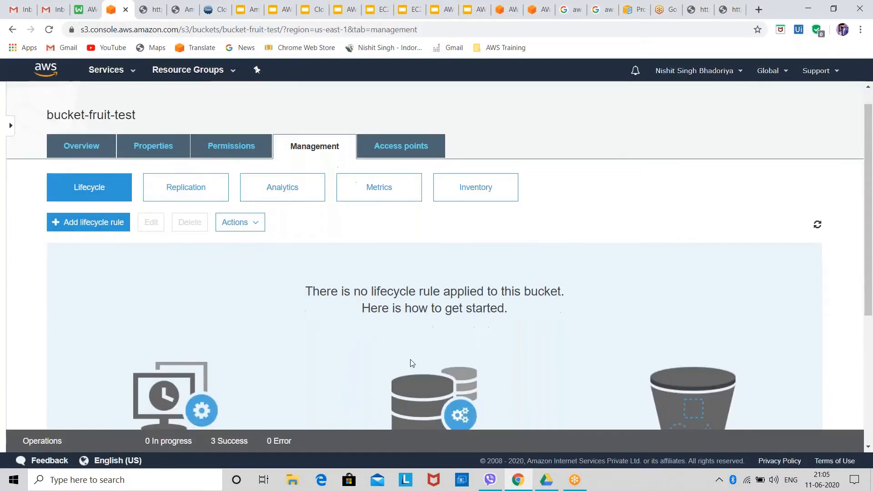
scroll(412, 363, up, 2)
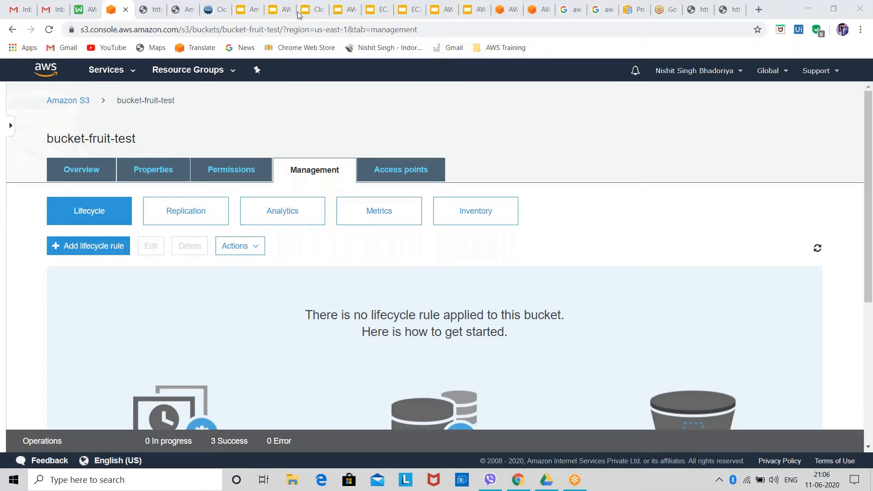
Start a new lifecycle rule named "old" that applies to all objects in the bucket
click(97, 244)
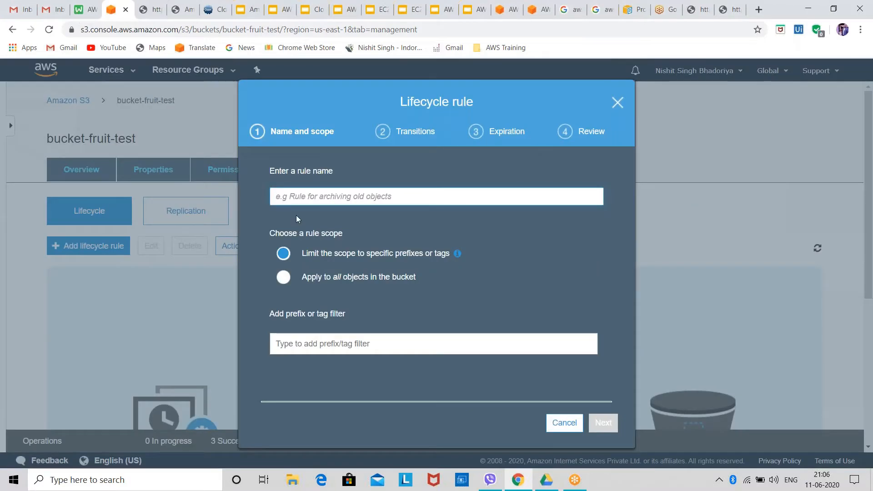
text(old)
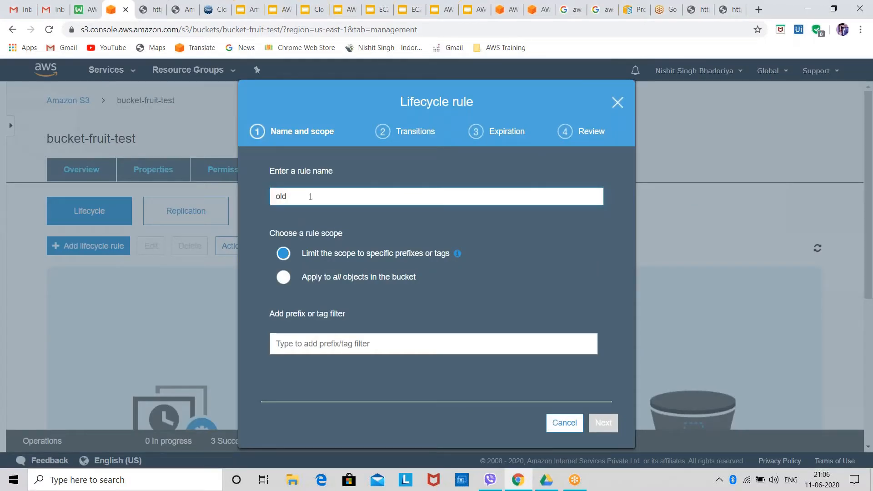
click(357, 279)
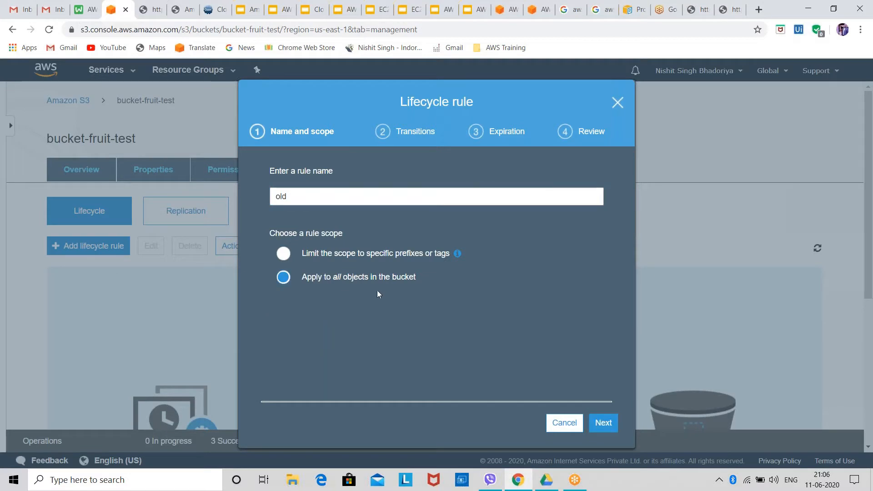
click(602, 424)
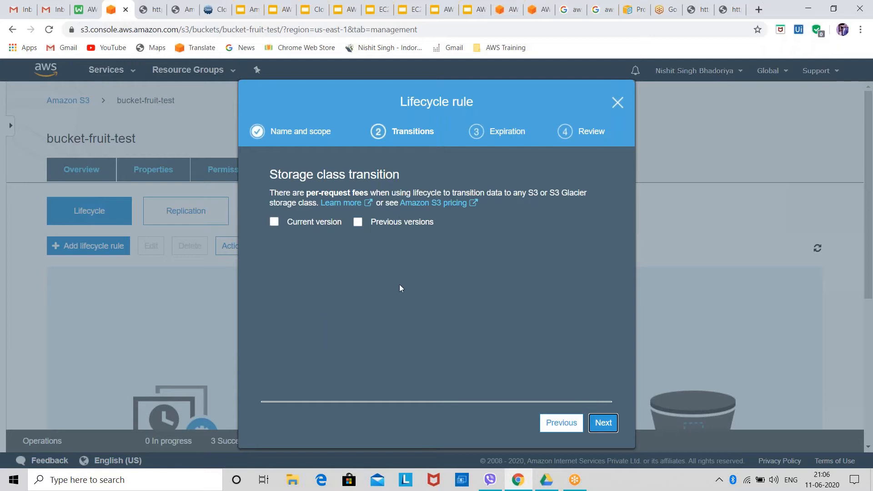
click(358, 222)
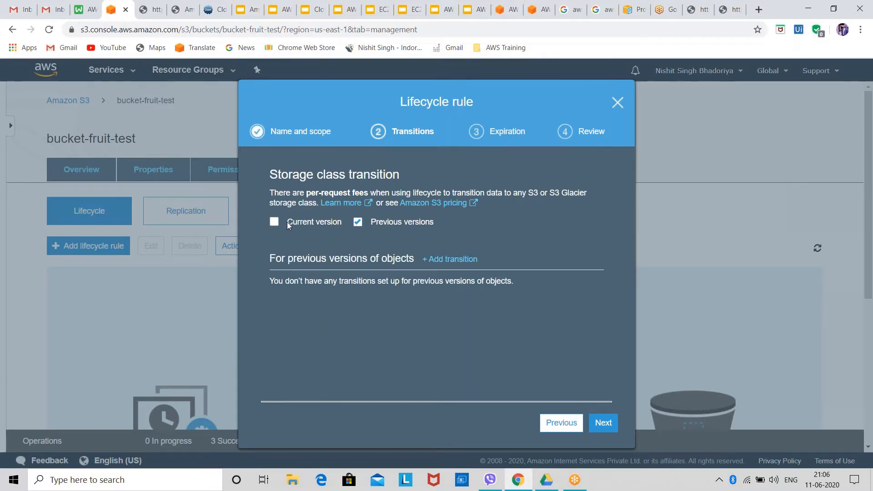
click(287, 222)
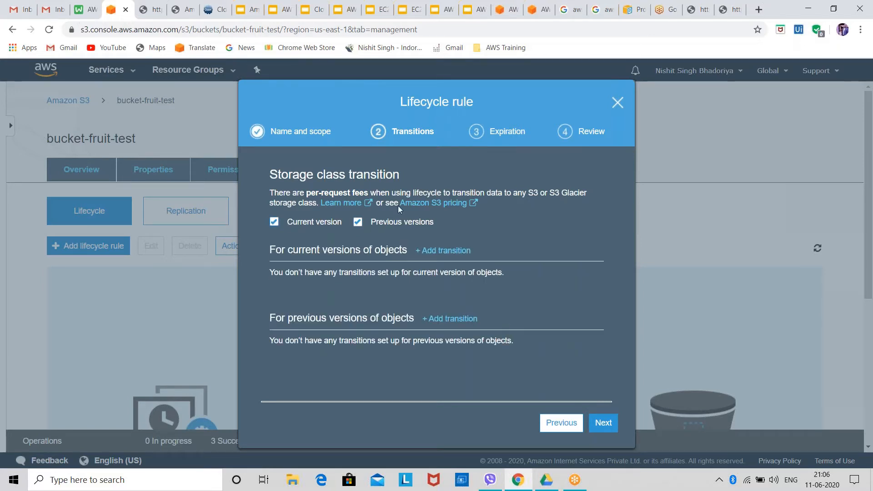
click(358, 222)
click(335, 223)
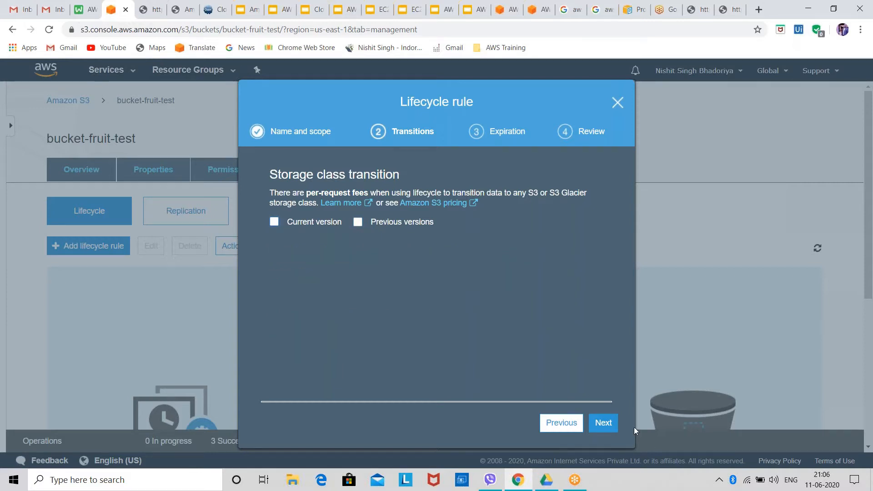
Without any transitions, set previous versions to be permanently deleted after 365 days, acknowledge the whole-bucket scope and save the lifecycle rule
click(603, 423)
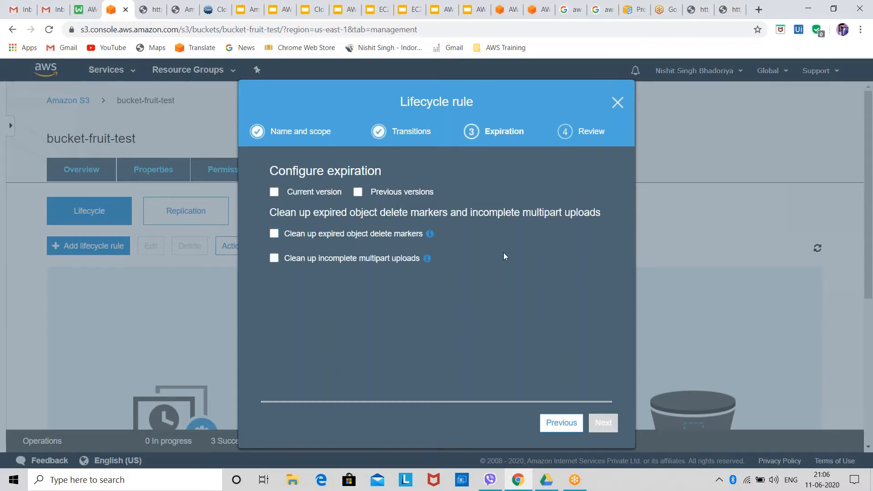
click(374, 192)
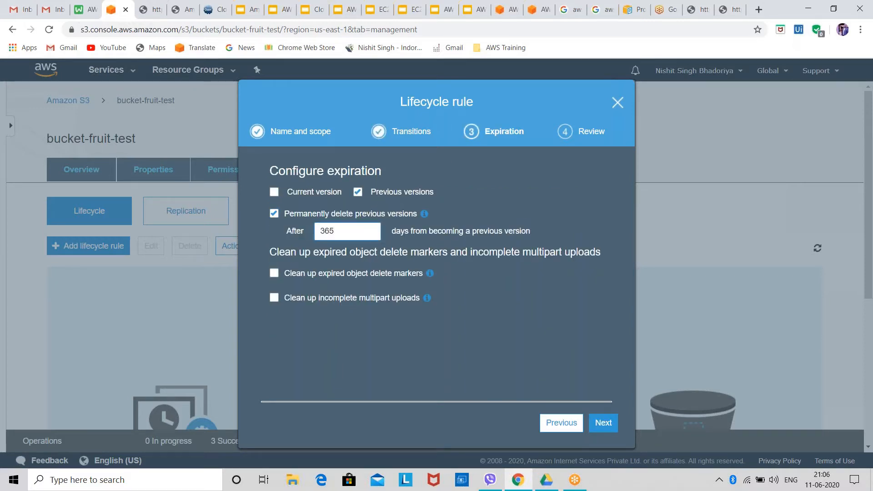
click(603, 423)
click(420, 380)
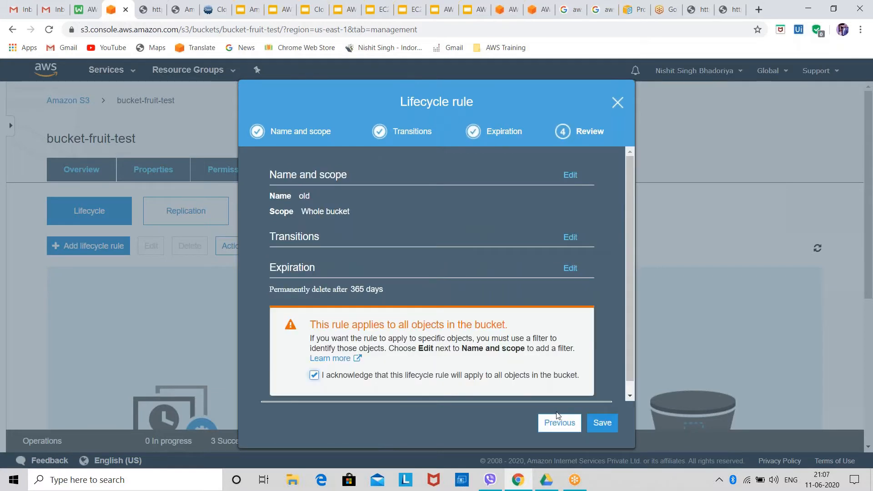
click(603, 426)
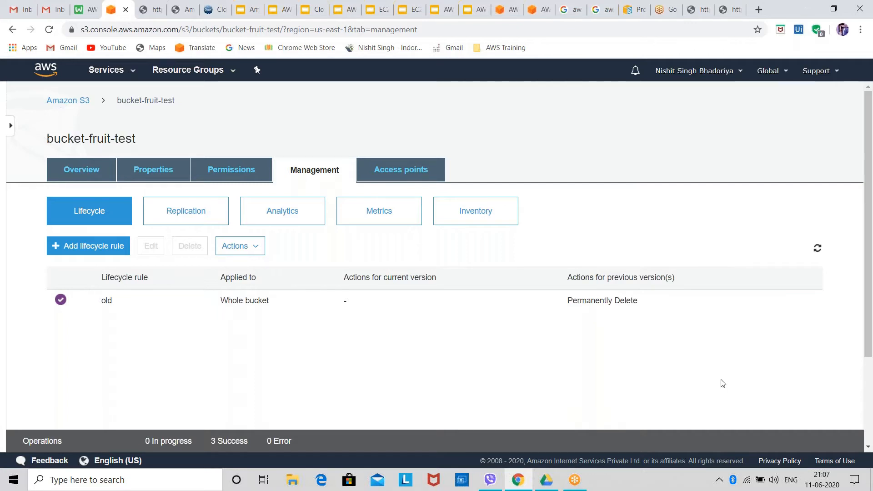
Delete the "old" lifecycle rule from the bucket
click(101, 302)
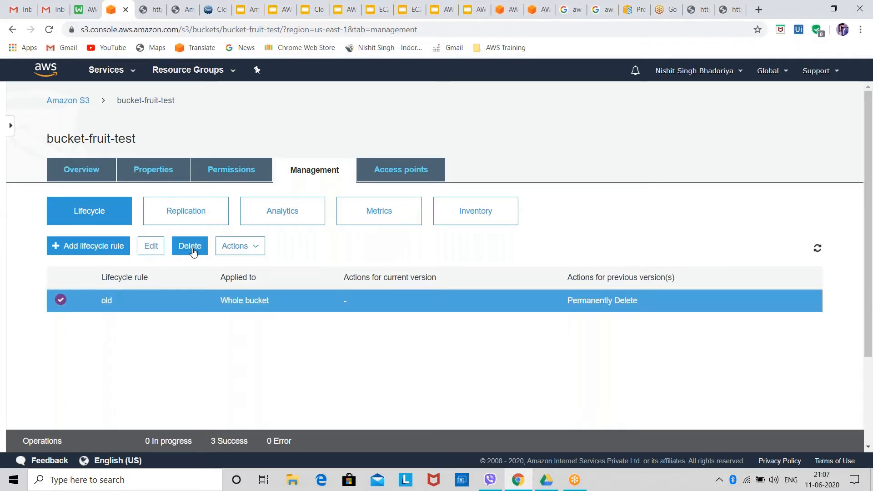
click(189, 246)
click(598, 226)
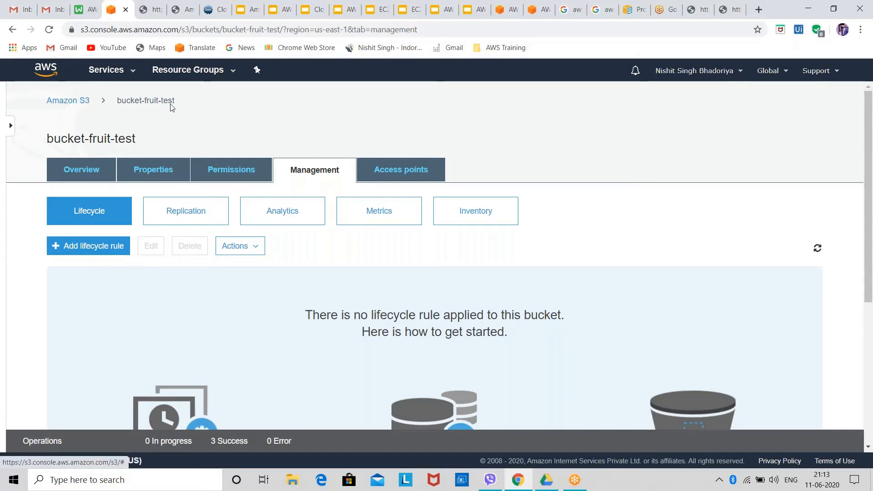
Look at the bucket's object list, then at its management metrics and analytics
click(86, 170)
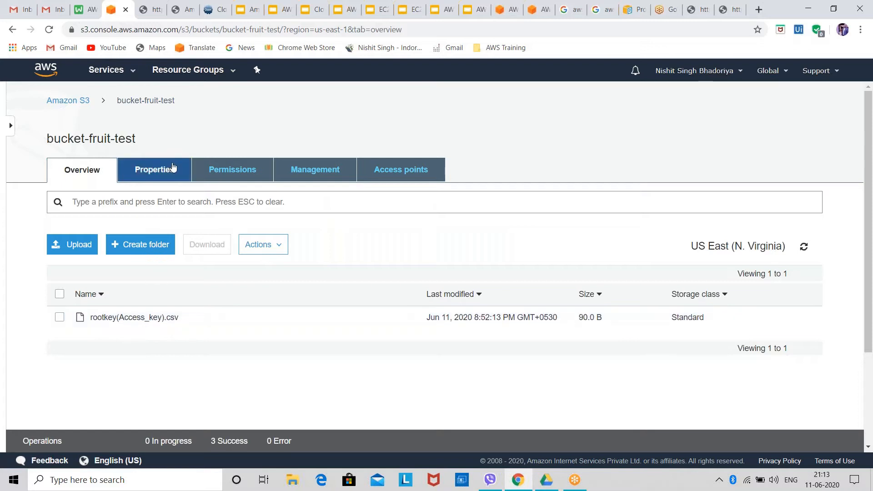
click(332, 169)
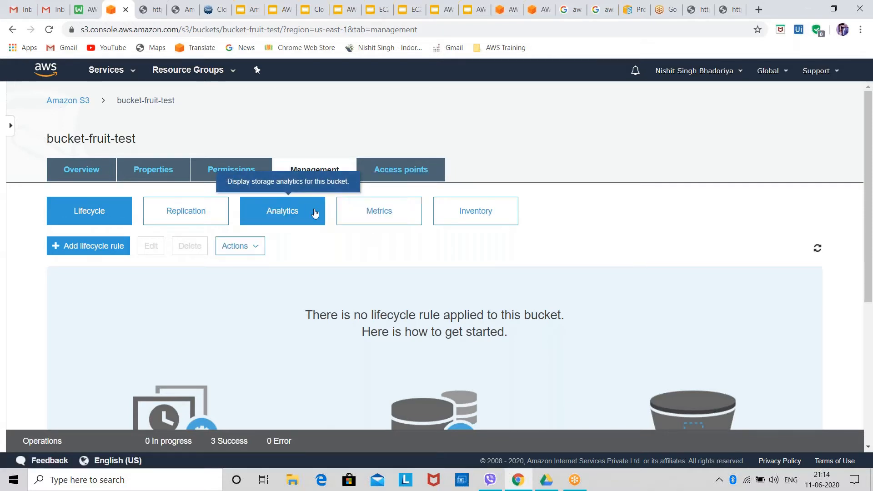
click(399, 213)
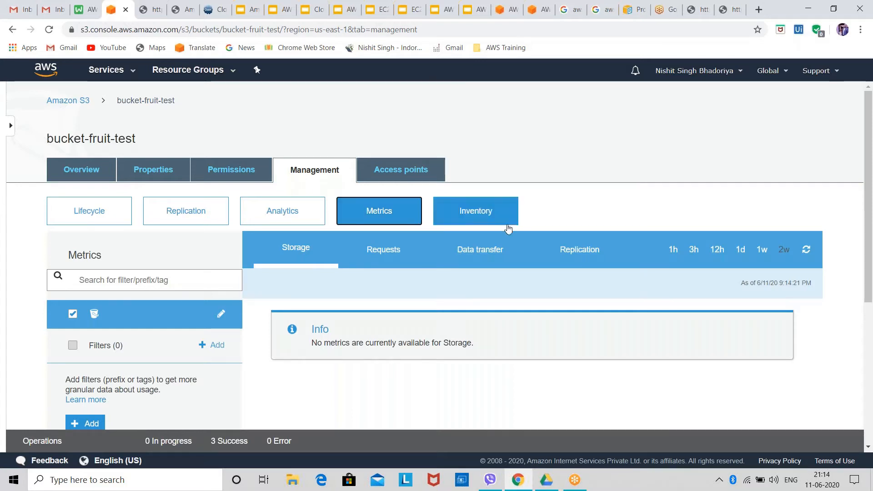
click(286, 211)
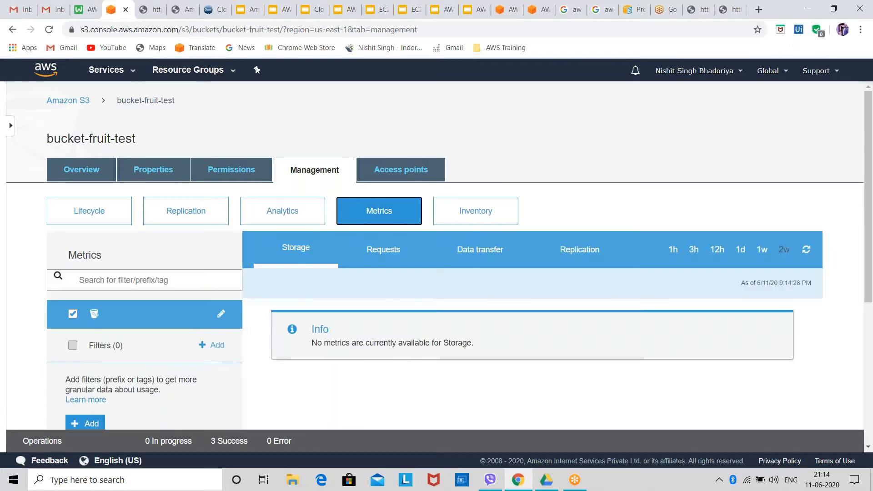
Review the bucket's storage, request, data transfer and replication metrics
click(383, 255)
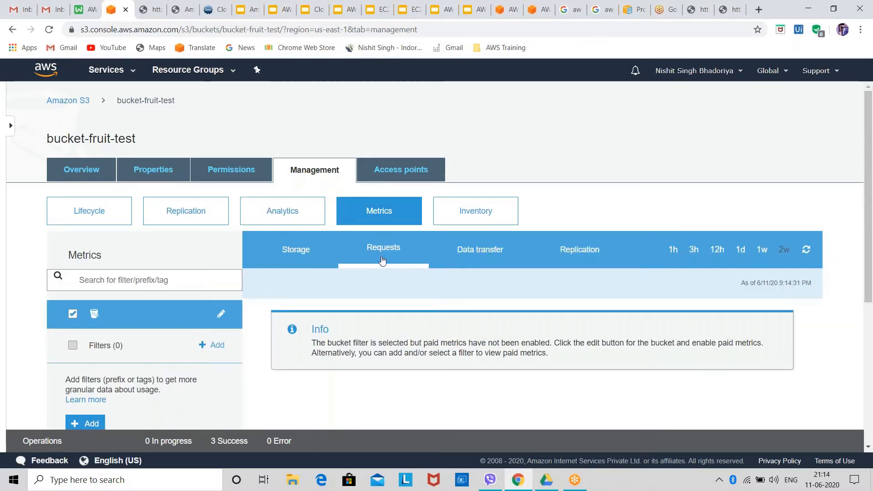
click(299, 252)
click(385, 251)
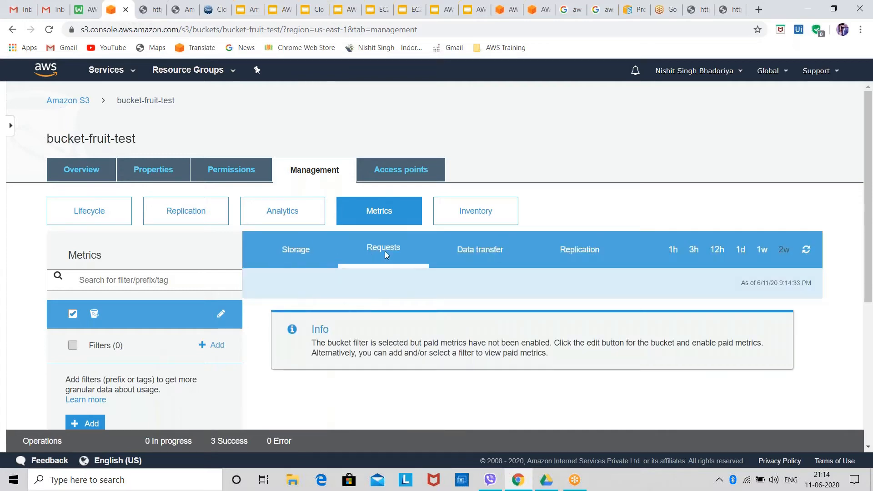
click(502, 251)
click(554, 256)
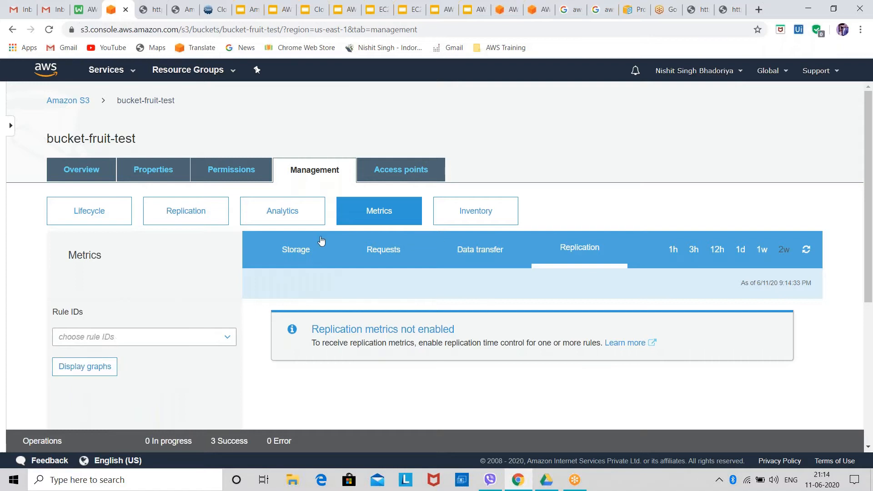
click(324, 256)
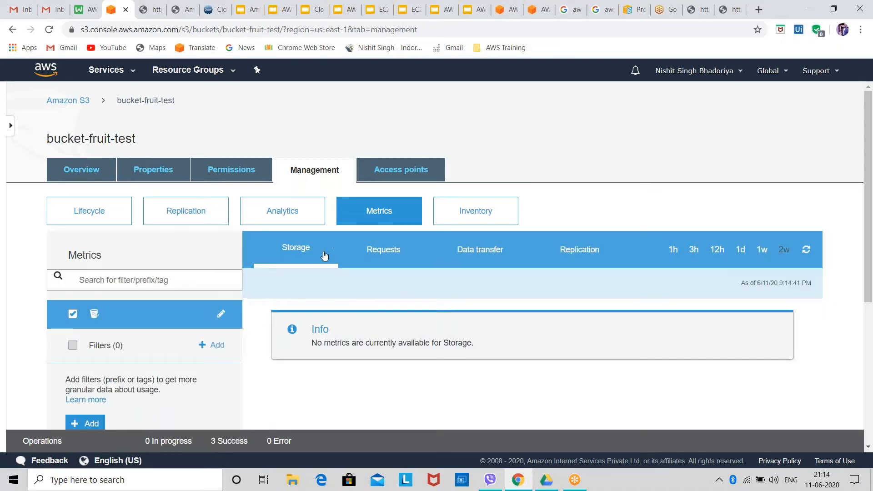
click(369, 260)
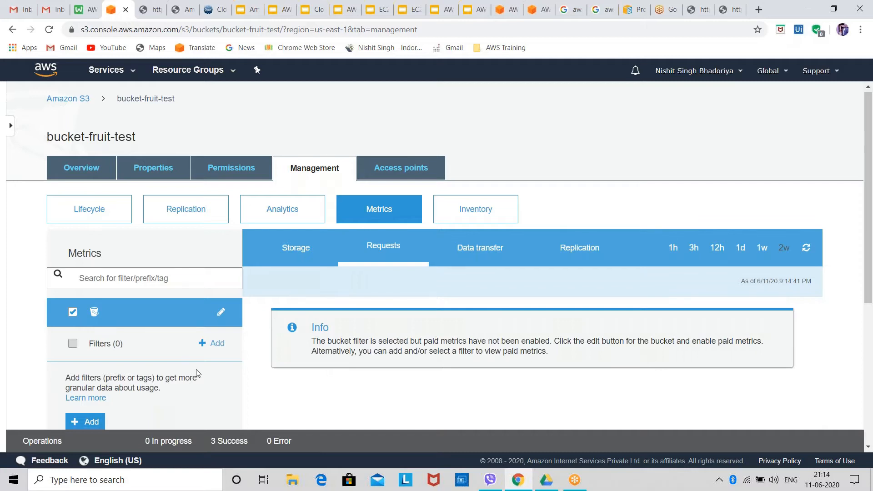
scroll(97, 262, down, 3)
click(96, 258)
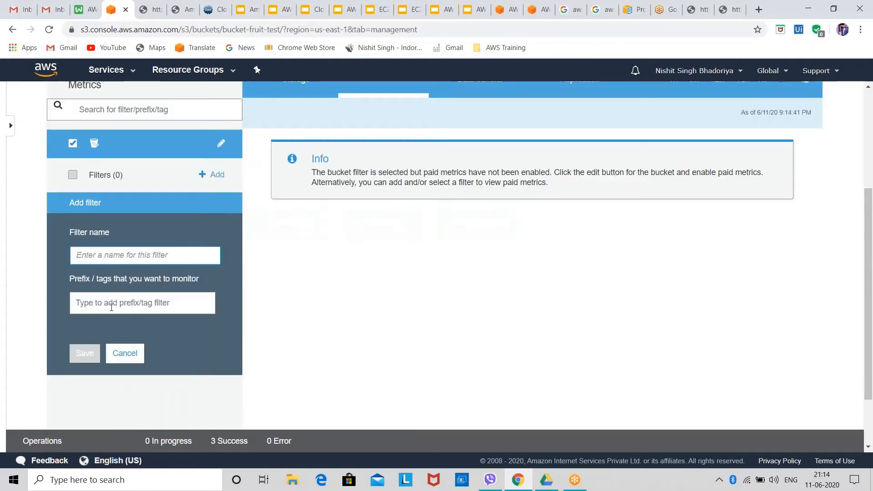
click(124, 353)
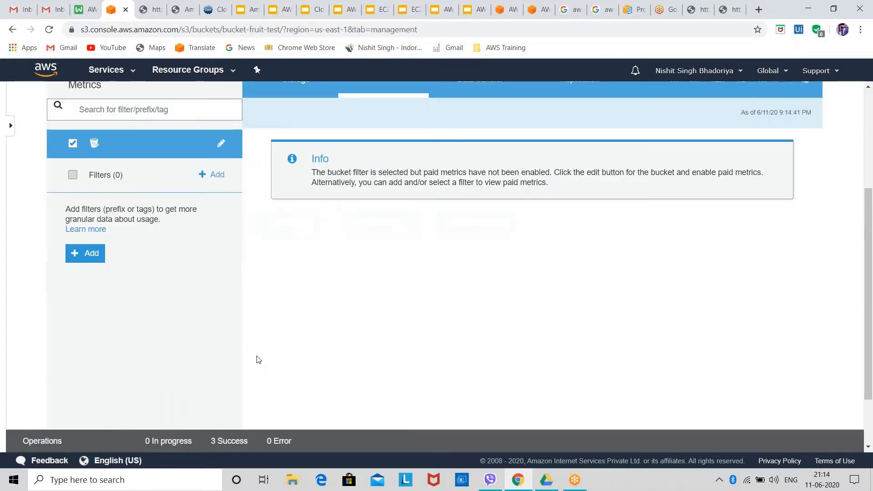
scroll(339, 294, up, 3)
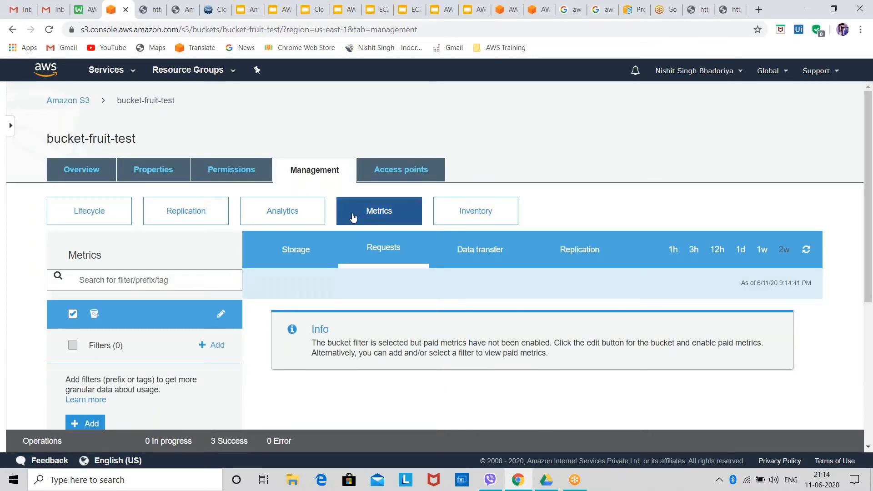
Examine the bucket's storage class analysis and compare it with the metrics view
click(314, 213)
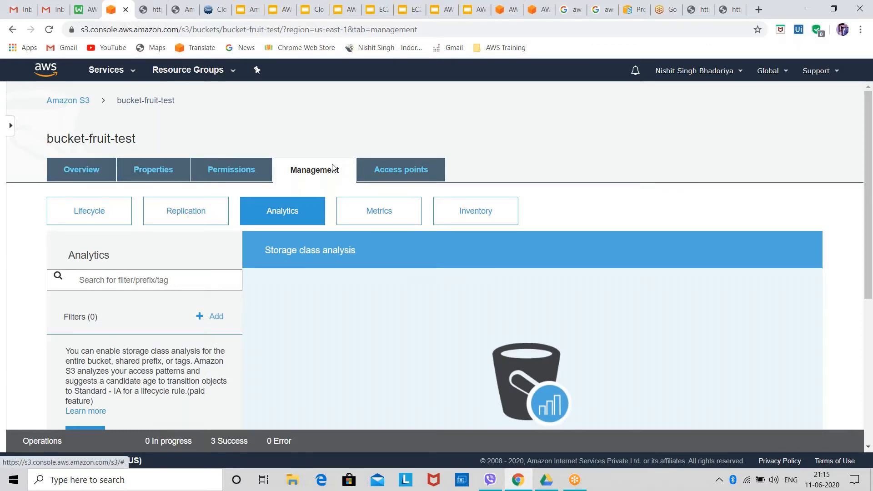
click(381, 211)
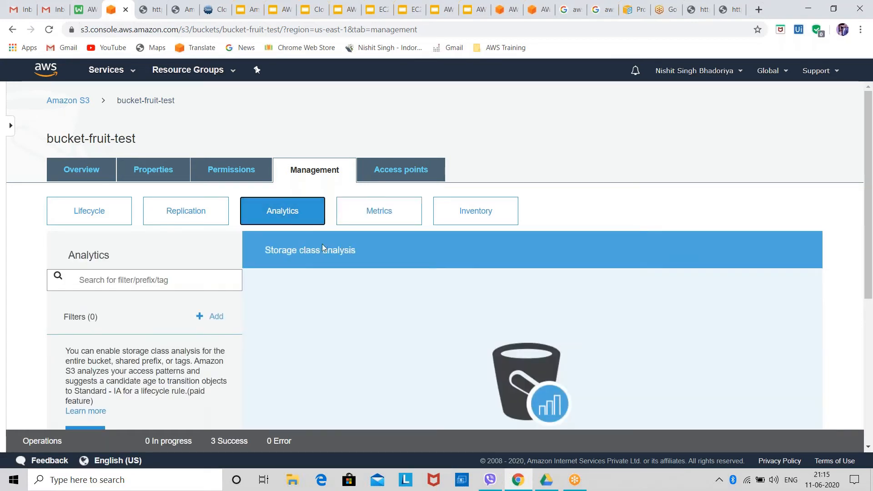
Switch between the bucket's metrics and analytics views and read the storage class analysis description
click(369, 212)
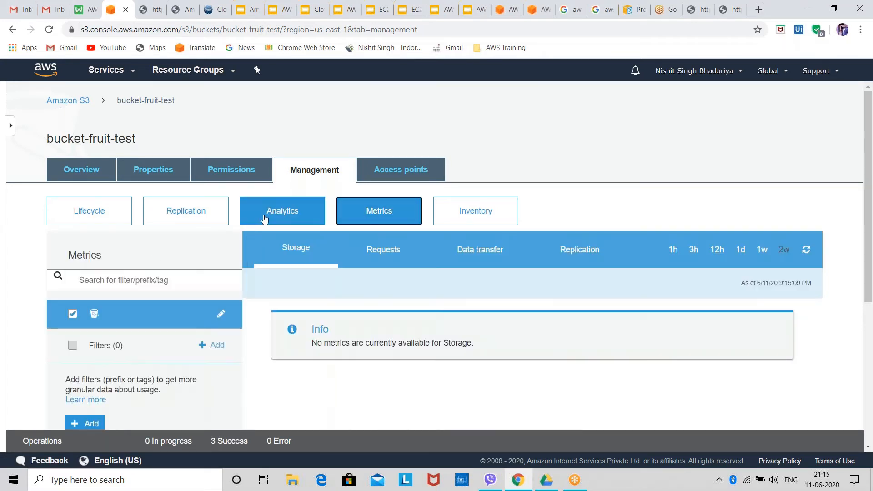
click(270, 214)
click(359, 220)
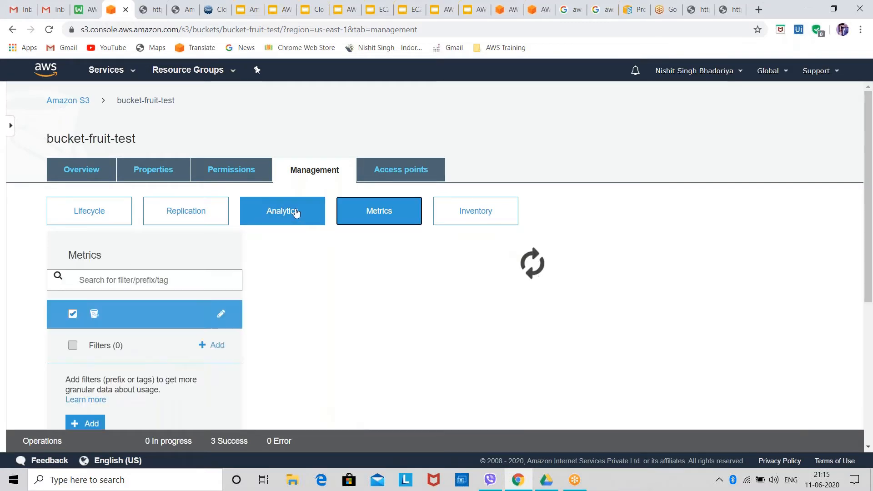
click(297, 214)
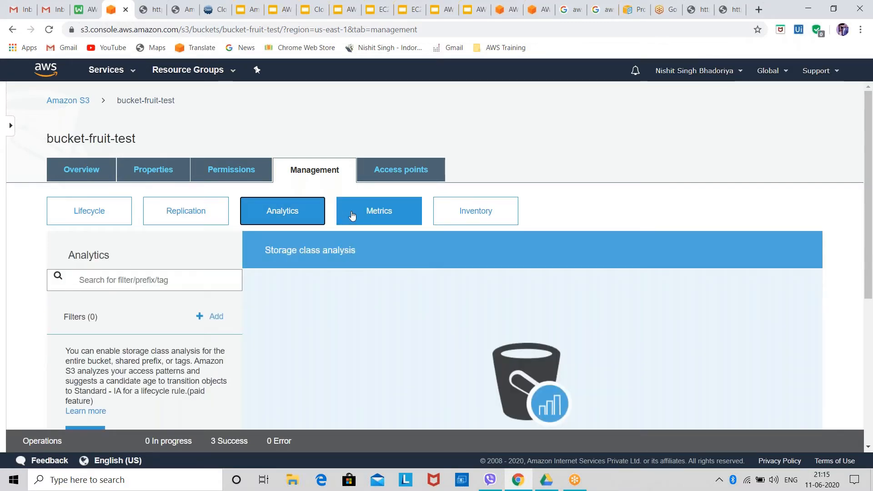
scroll(344, 295, down, 6)
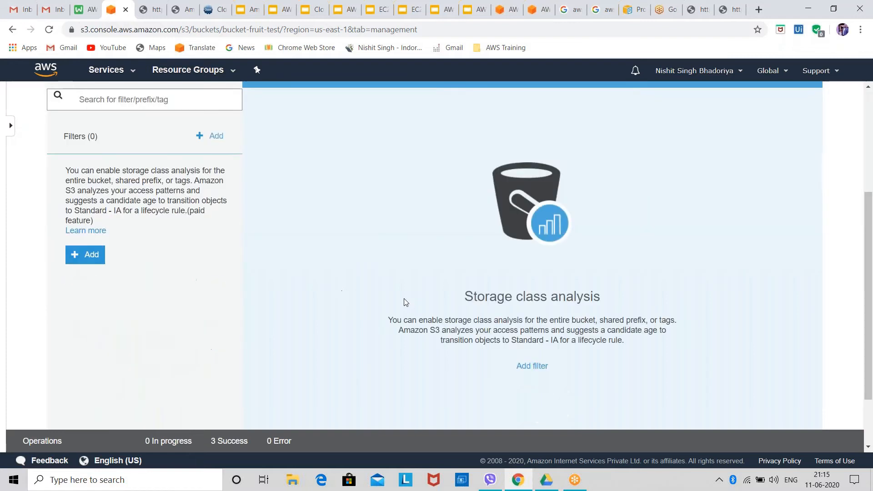
scroll(516, 312, up, 5)
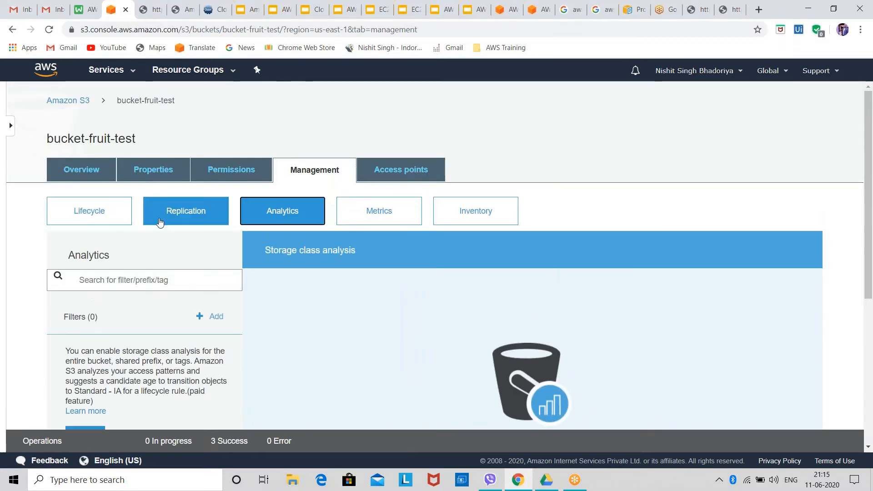
Enable versioning on bucket-fruit-test while starting a replication rule, and cancel the rule
click(160, 222)
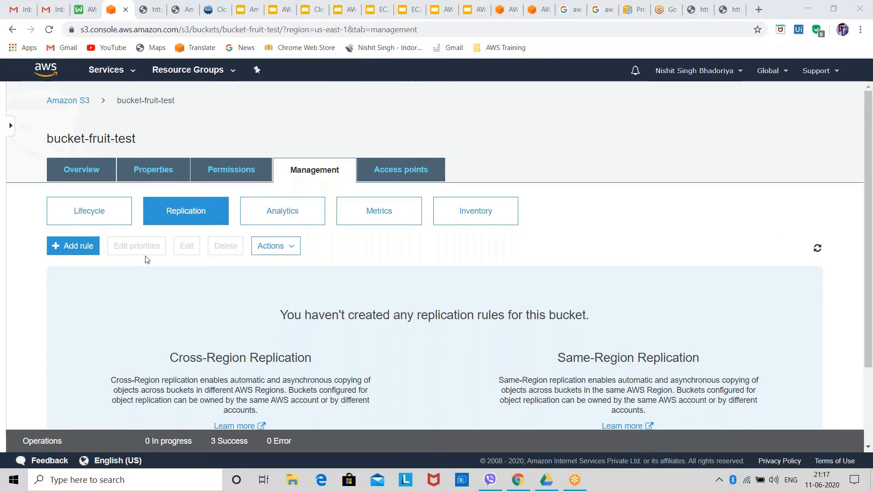
click(89, 248)
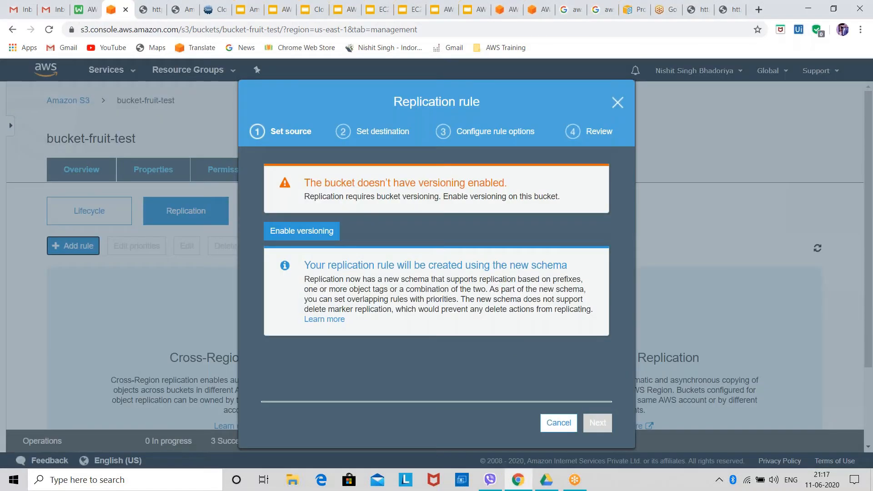
click(273, 232)
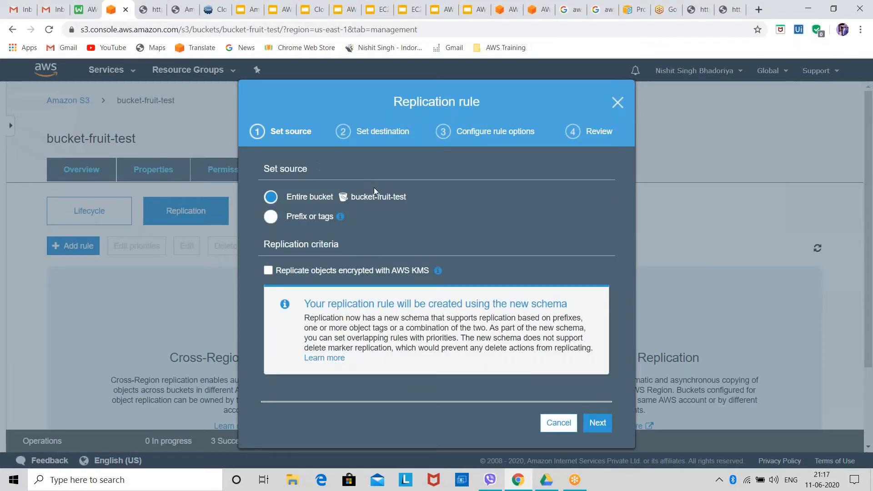
click(556, 423)
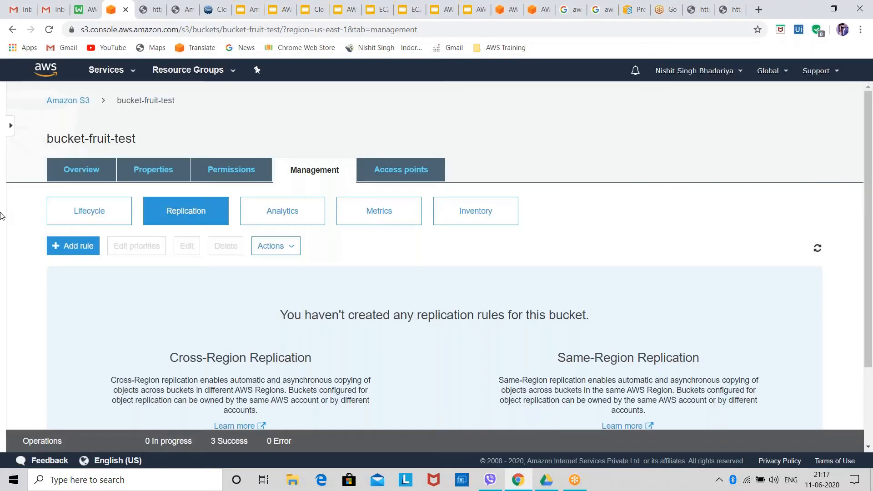
Start a replication rule with the entire bucket as source, trying the AWS KMS encryption option with the aws/s3 key and clearing it again
click(50, 255)
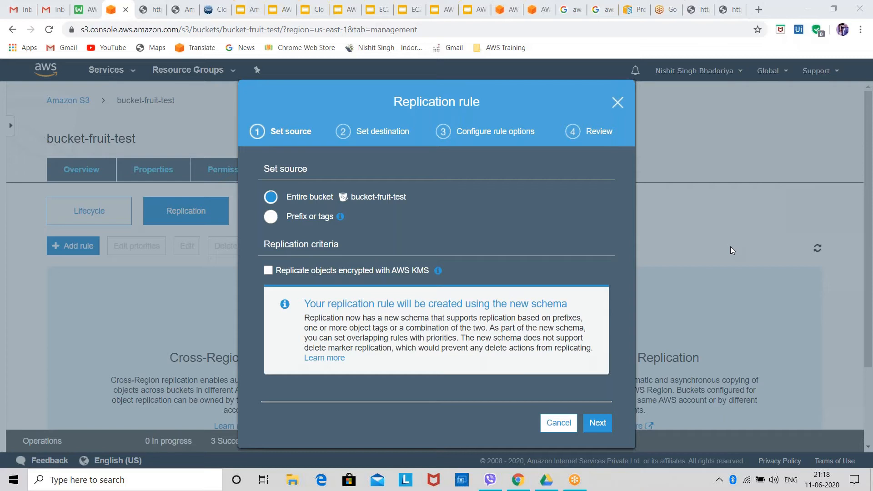
click(311, 270)
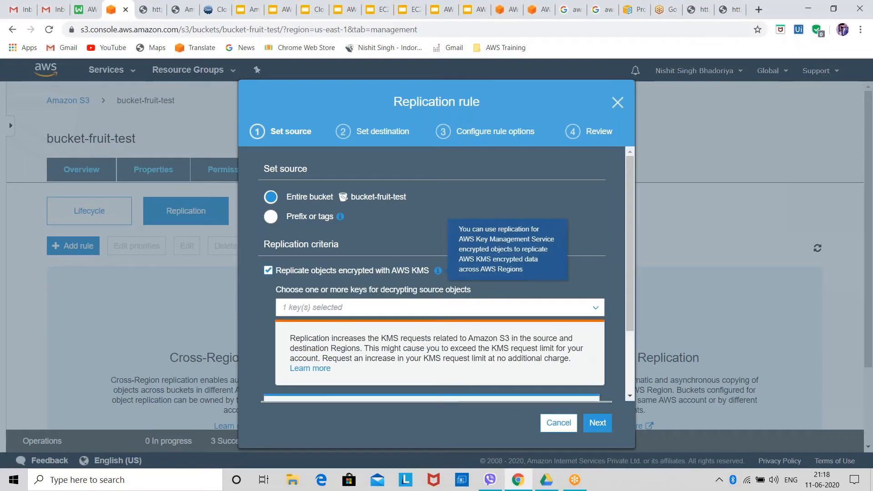
click(352, 307)
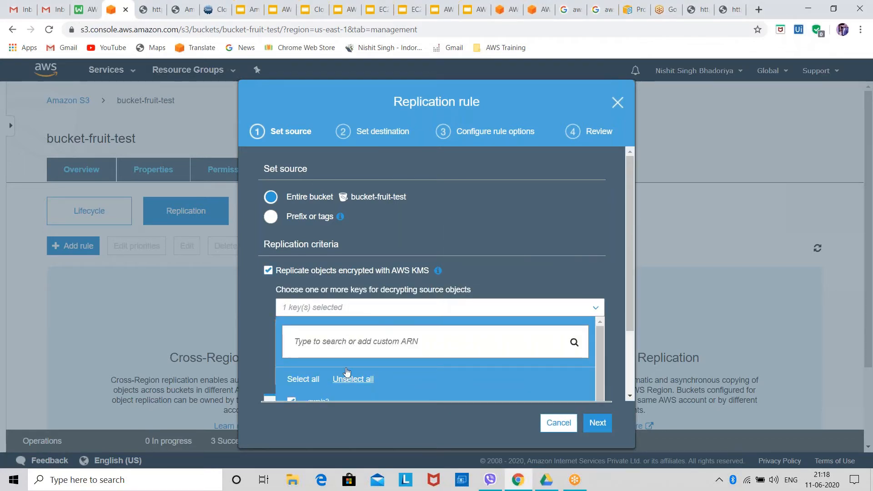
scroll(437, 359, down, 1)
click(447, 338)
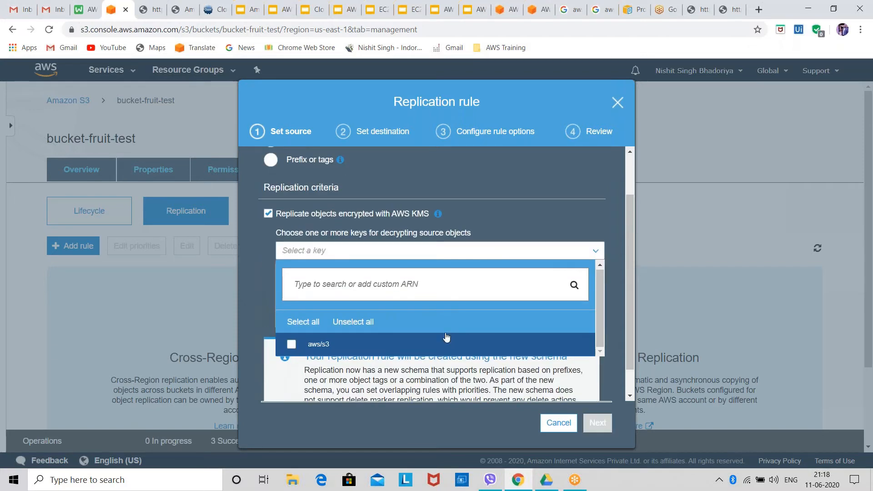
click(447, 337)
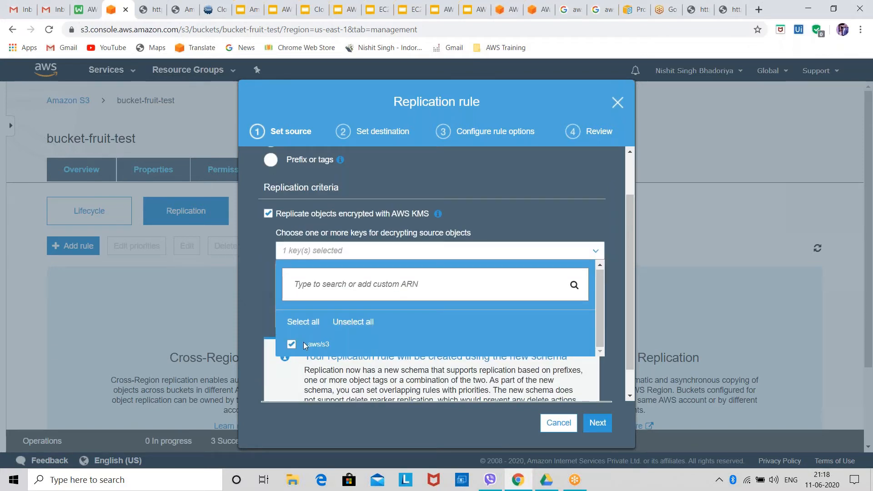
click(341, 214)
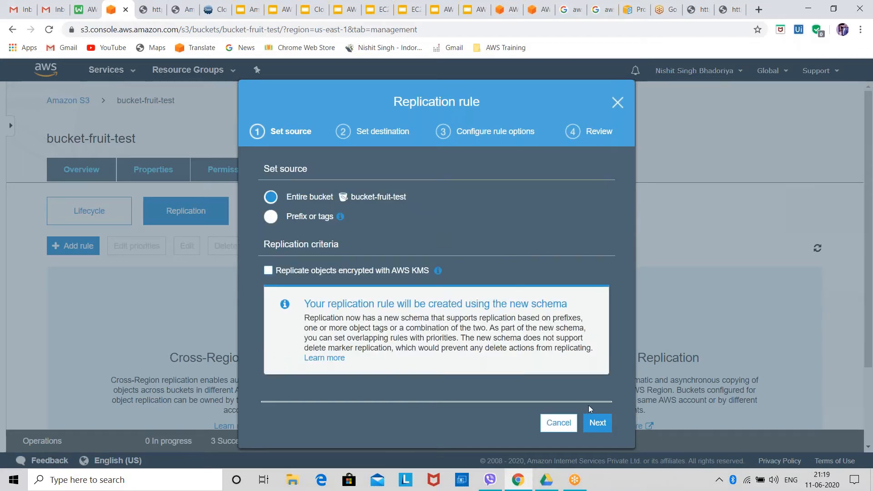
click(597, 430)
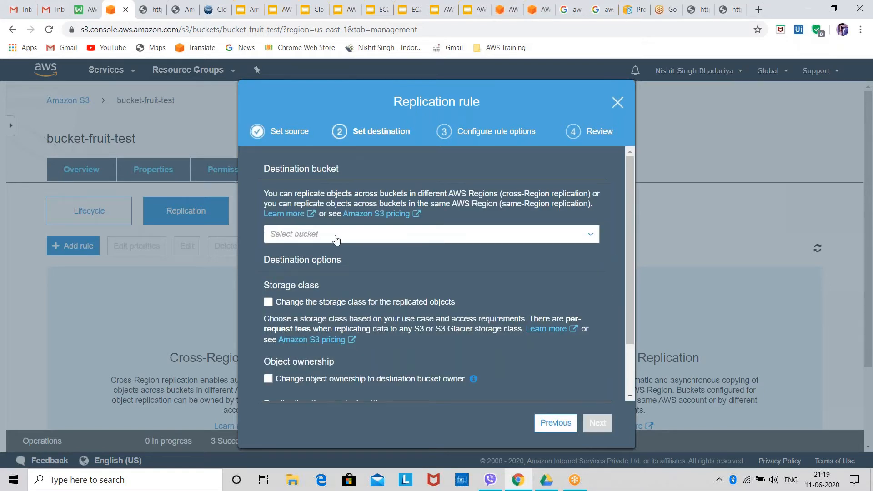
Look through the destination buckets in this account and choose to replicate to a bucket in another account
click(378, 235)
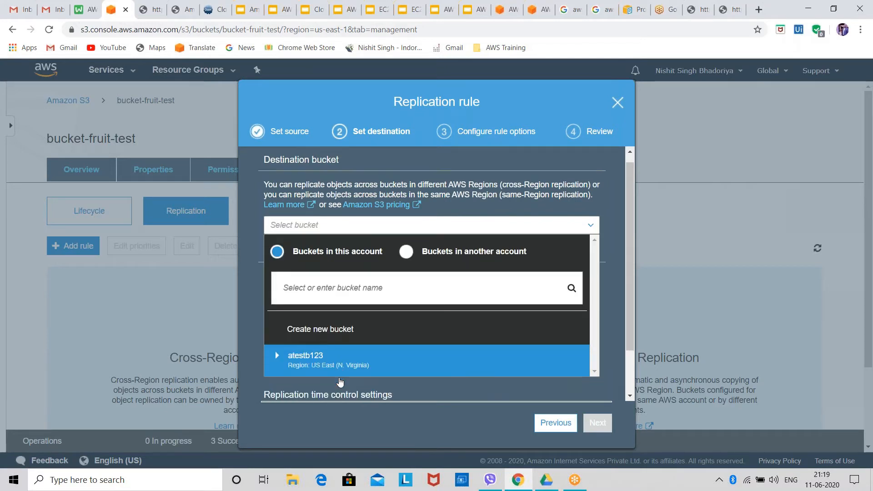
scroll(341, 382, down, 1)
scroll(357, 279, up, 1)
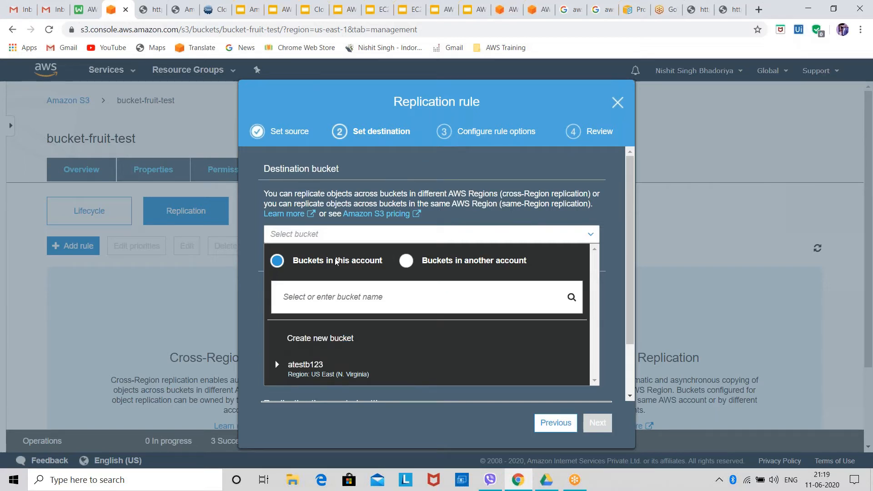
click(490, 261)
click(310, 269)
click(428, 264)
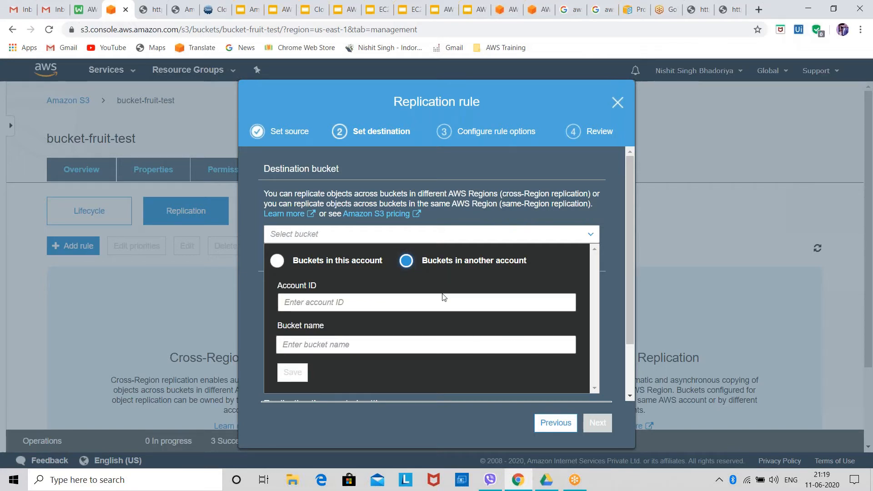
scroll(444, 244, down, 1)
scroll(448, 302, down, 1)
scroll(448, 302, up, 2)
Enter the account ID of the AWS account that owns the destination bucket
click(390, 302)
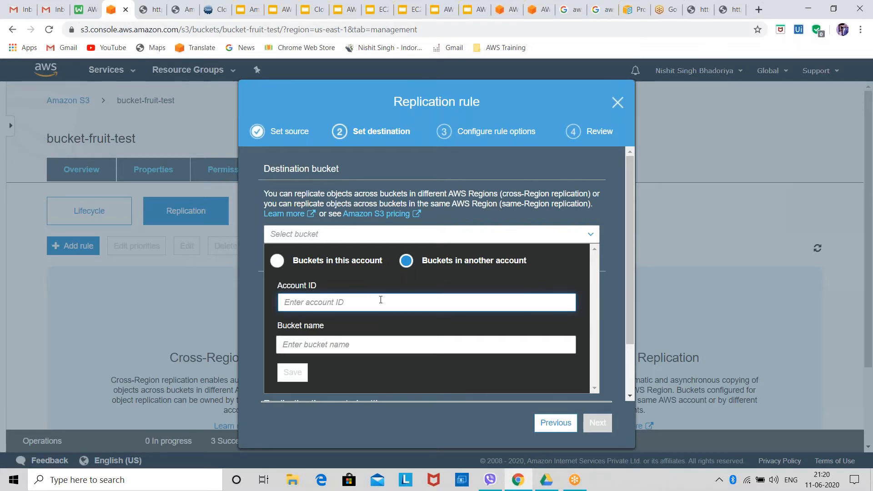
text(81)
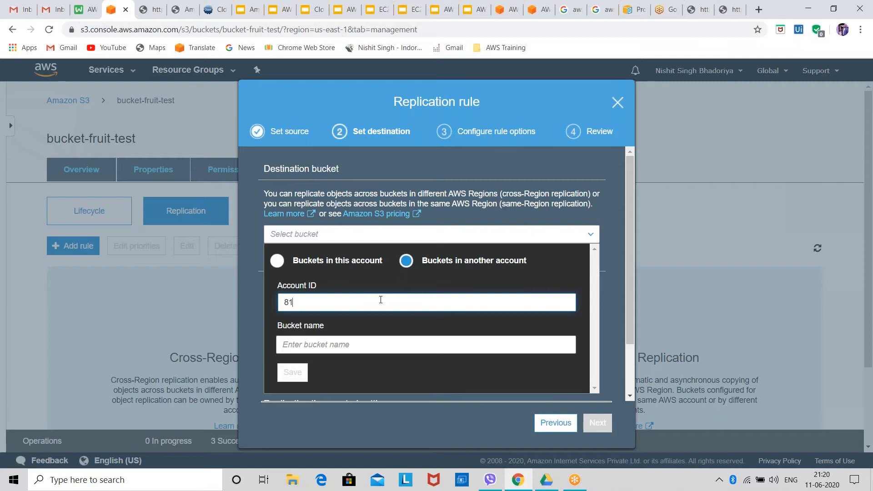
text(69706270)
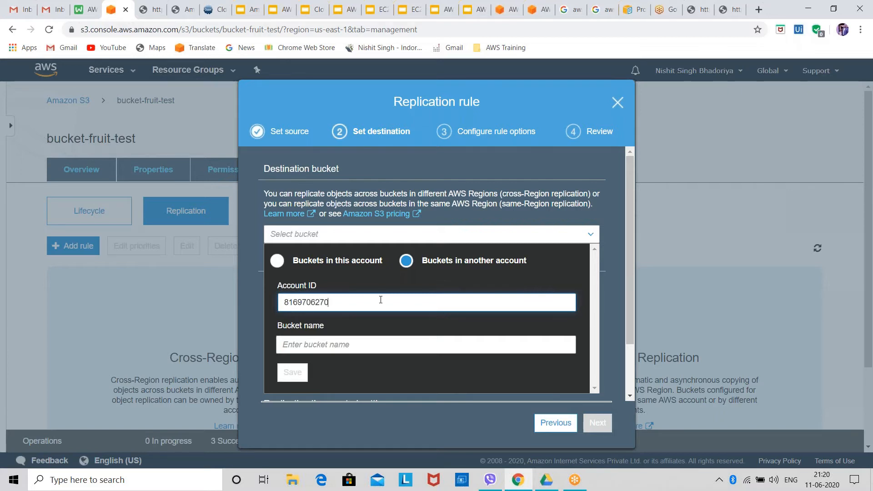
text(14)
Set the destination bucket name to deletes3formefruit and save the destination, repeating the save once
click(377, 340)
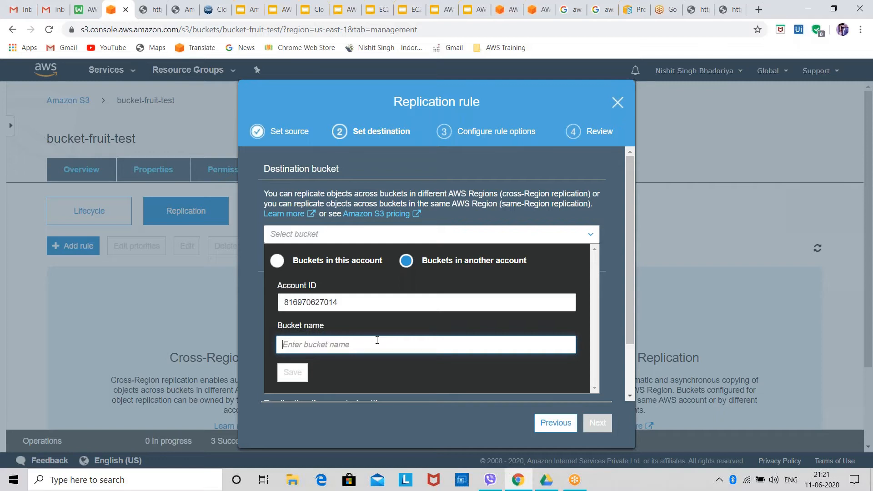
mouse_move(575, 480)
click(330, 349)
text(de)
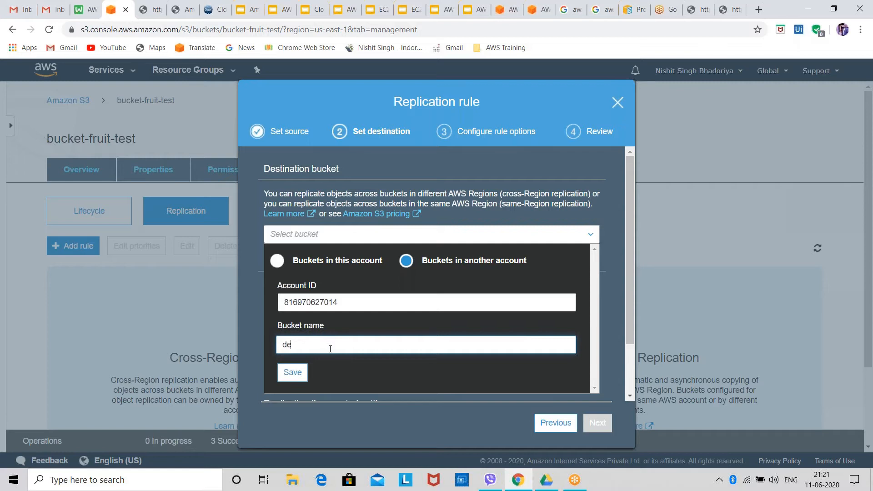
text(letes3form)
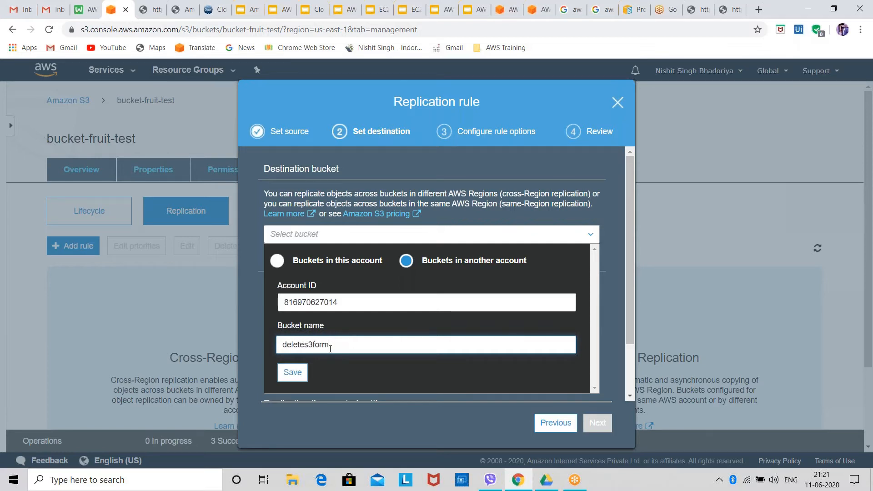
text(efruit)
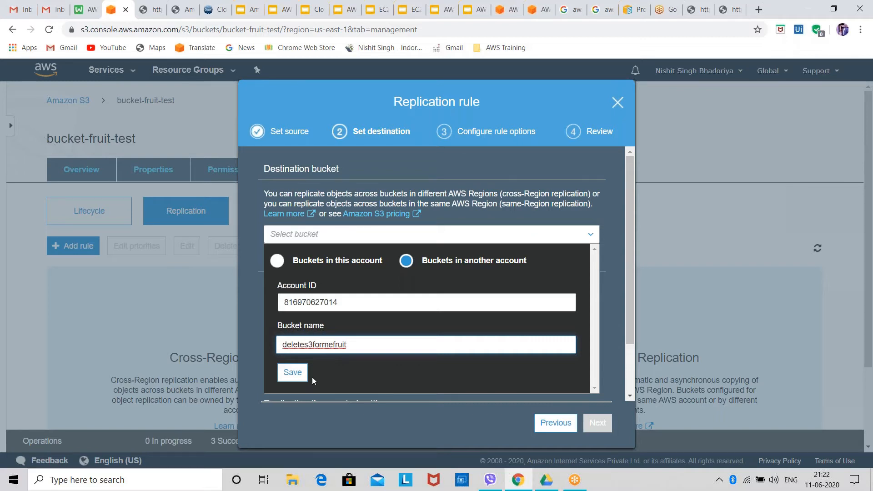
click(293, 374)
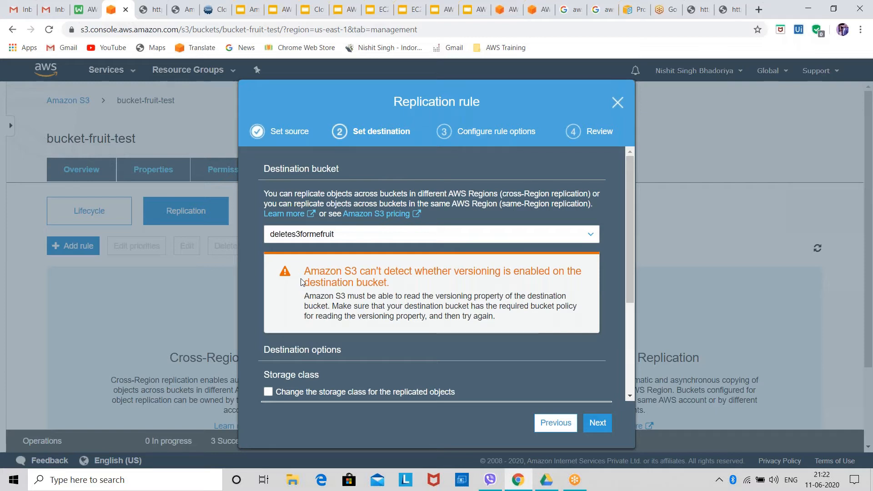
click(343, 240)
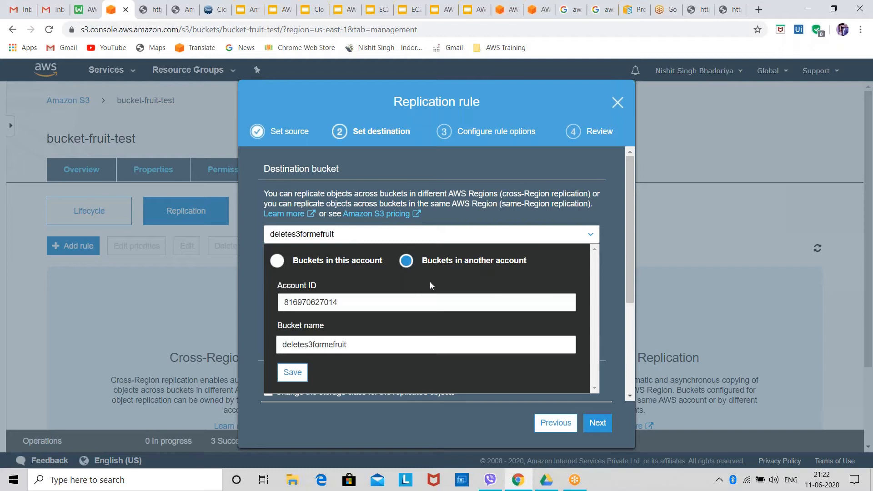
click(291, 375)
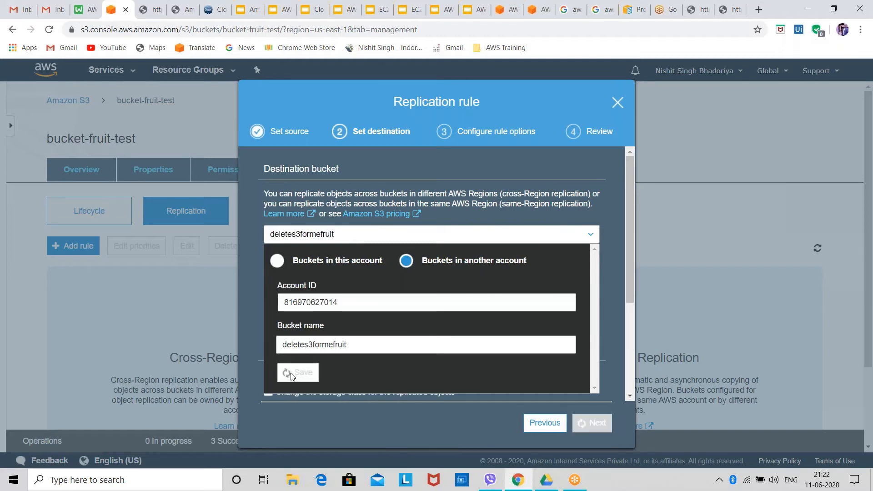
Change the storage class for the replicated objects to Standard
scroll(390, 363, down, 4)
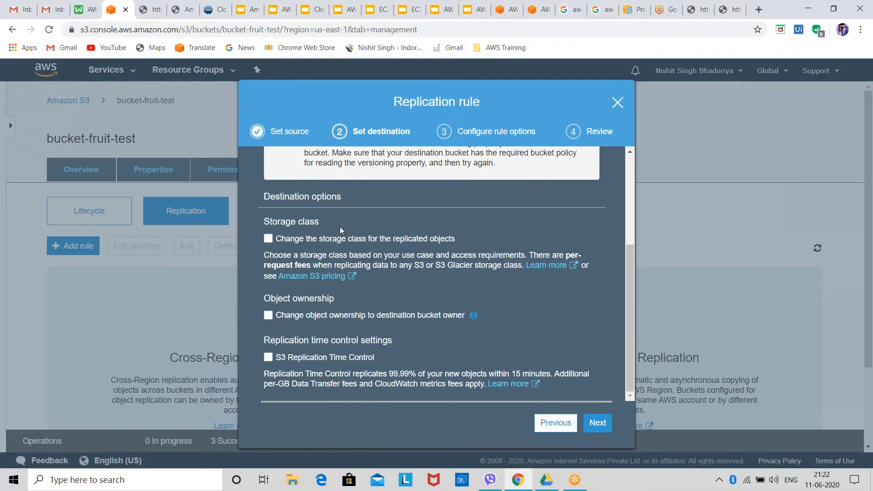
click(303, 241)
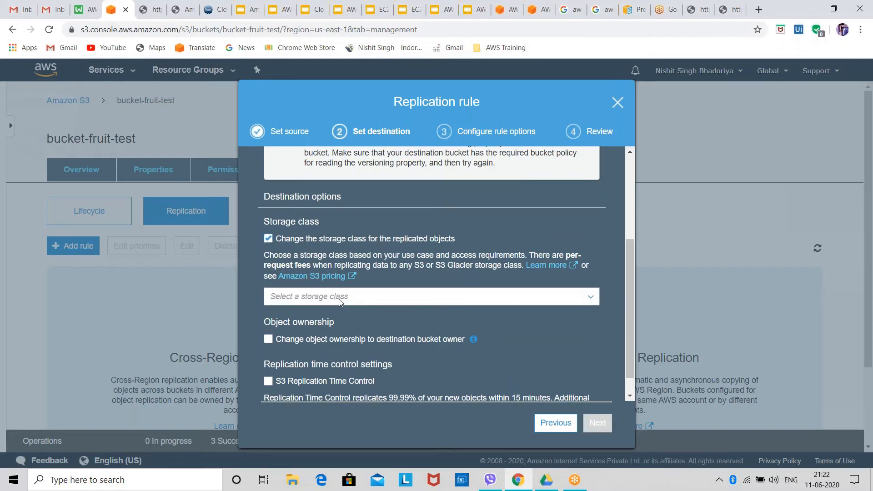
click(592, 296)
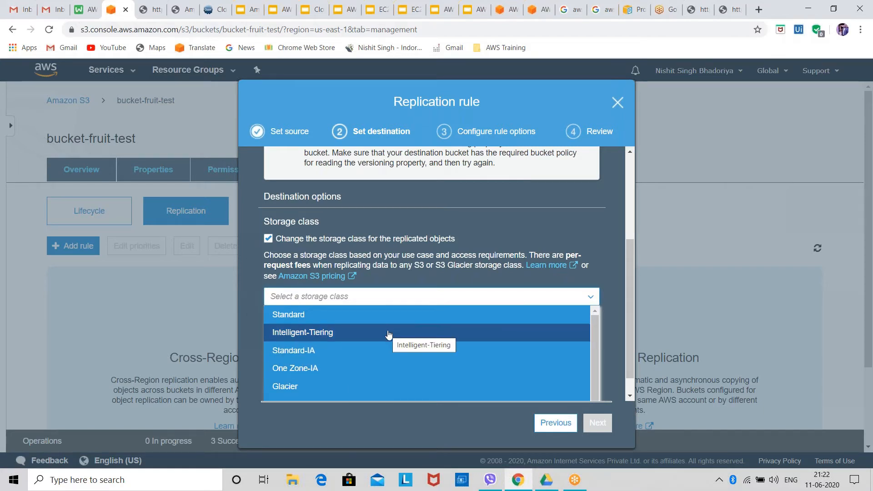
click(395, 315)
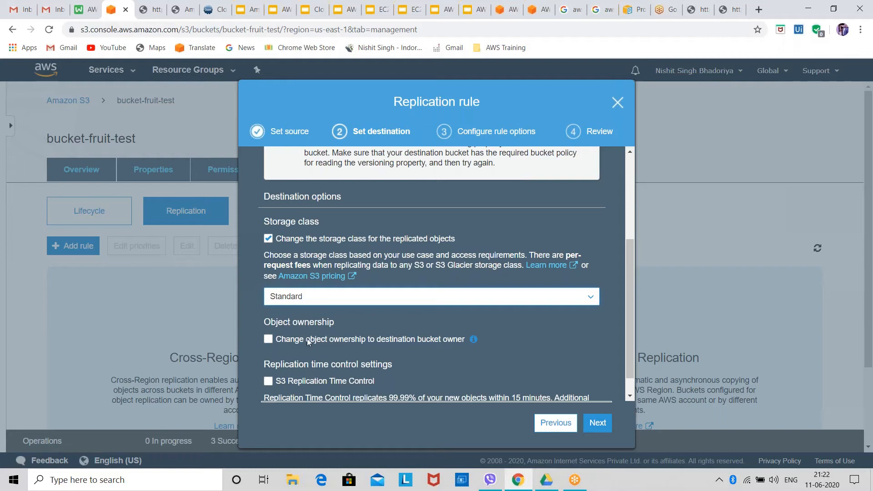
Try the object ownership change and S3 Replication Time Control options, turning each one off again
click(338, 340)
scroll(333, 340, down, 1)
click(334, 317)
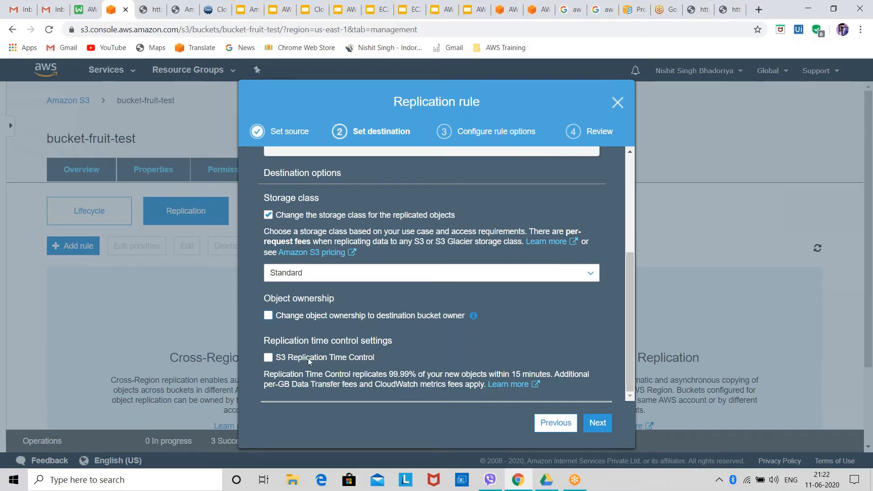
click(351, 360)
click(308, 362)
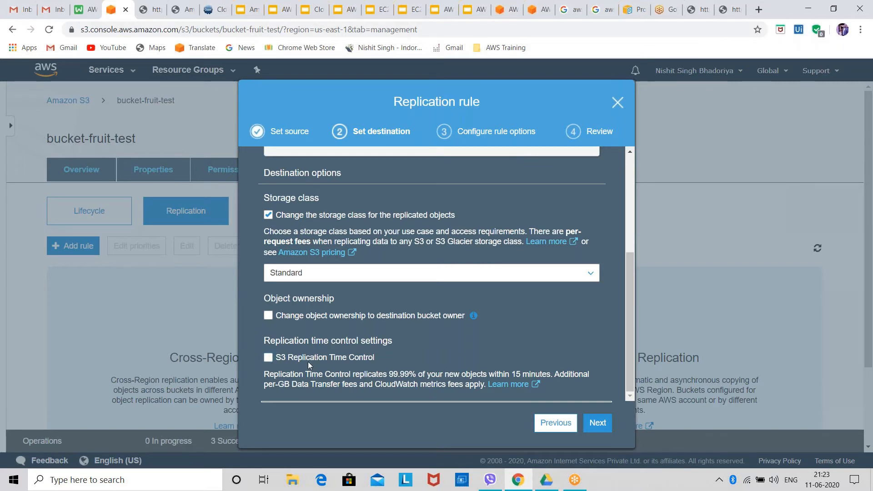
Continue to the rule options of the replication rule and review the status and bucket policy sections
click(599, 429)
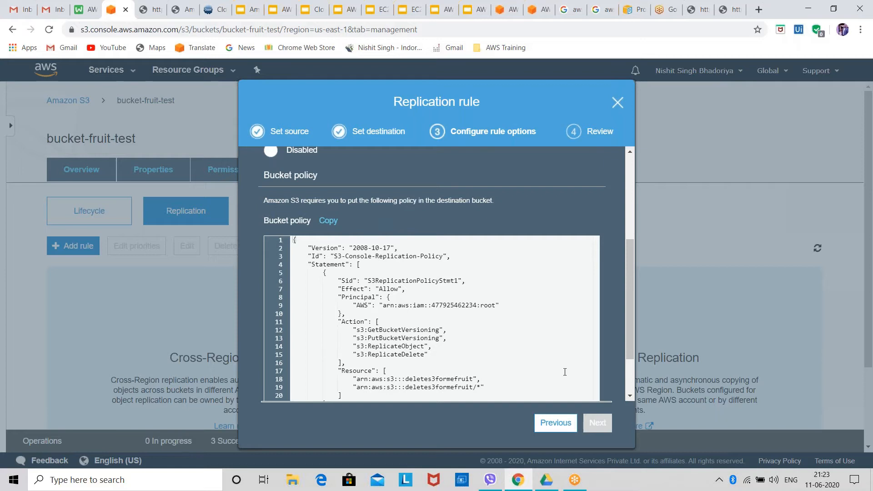
scroll(407, 251, down, 1)
scroll(404, 249, up, 2)
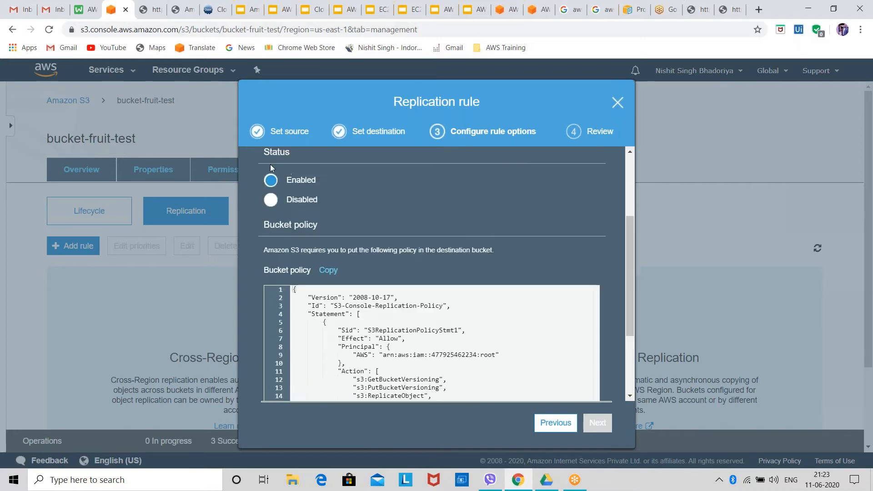
scroll(273, 173, up, 3)
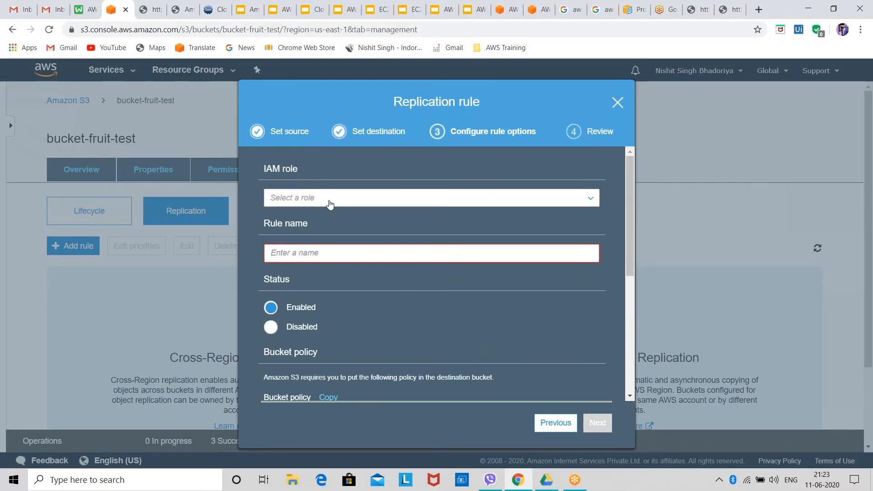
Browse the available IAM roles for the replication rule and select AWSServiceRoleForSupport
click(331, 200)
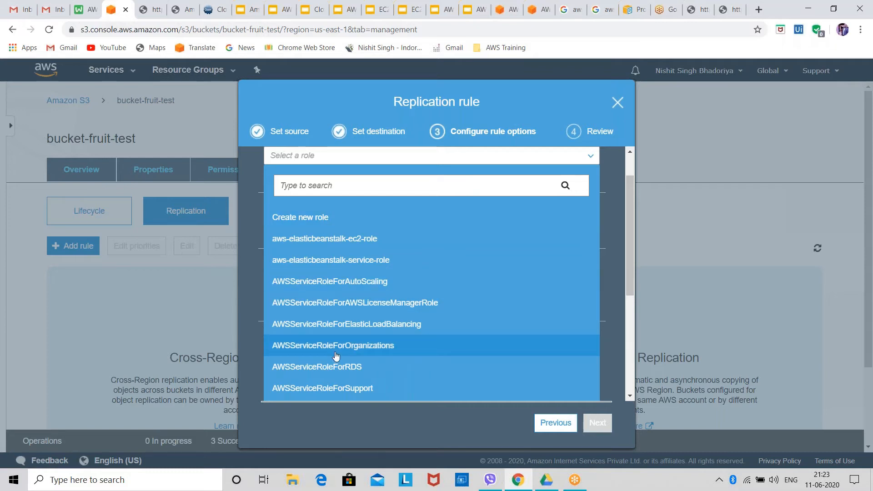
scroll(336, 356, down, 3)
scroll(351, 335, up, 3)
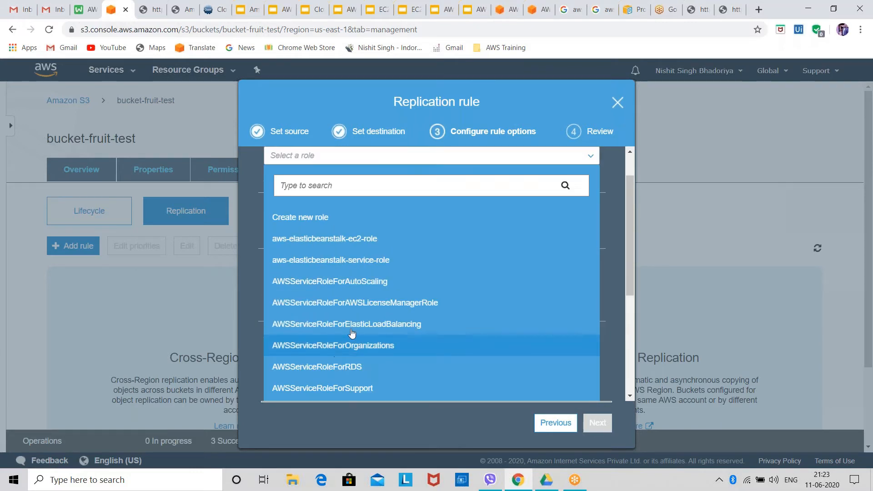
scroll(381, 361, down, 2)
click(380, 335)
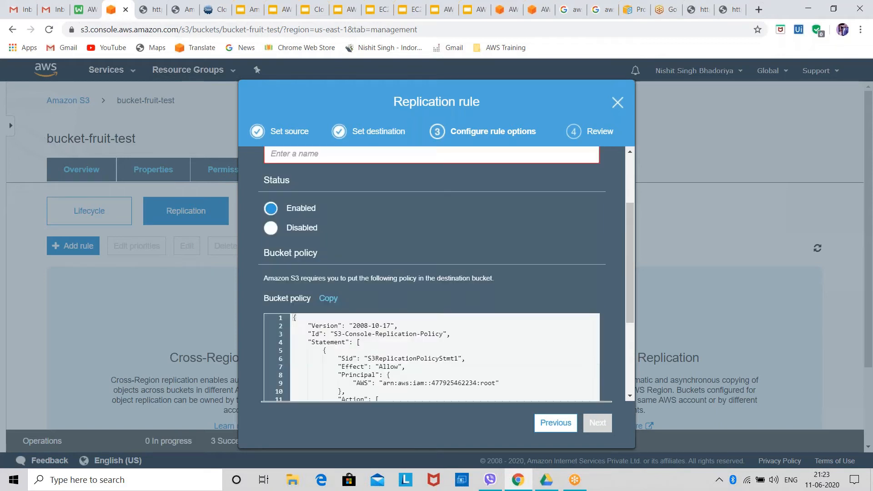
scroll(358, 223, up, 3)
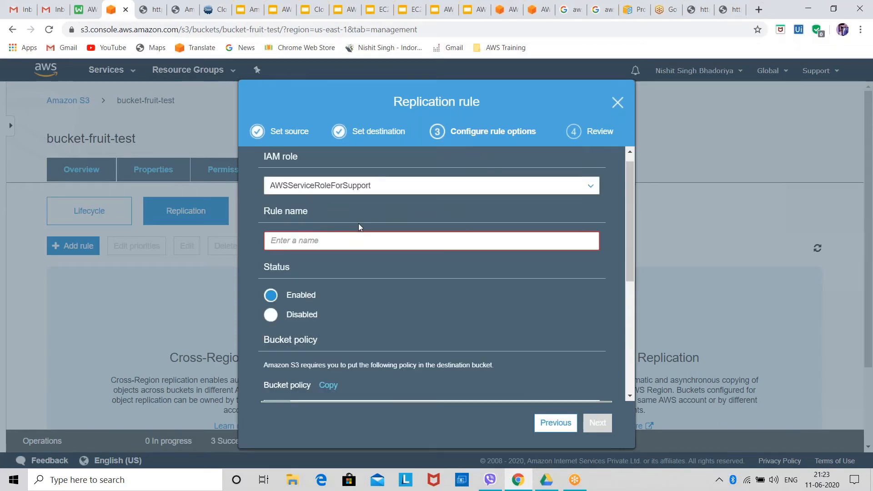
Set the replication rule's IAM role to AWSServiceRoleForOrganizations
click(353, 248)
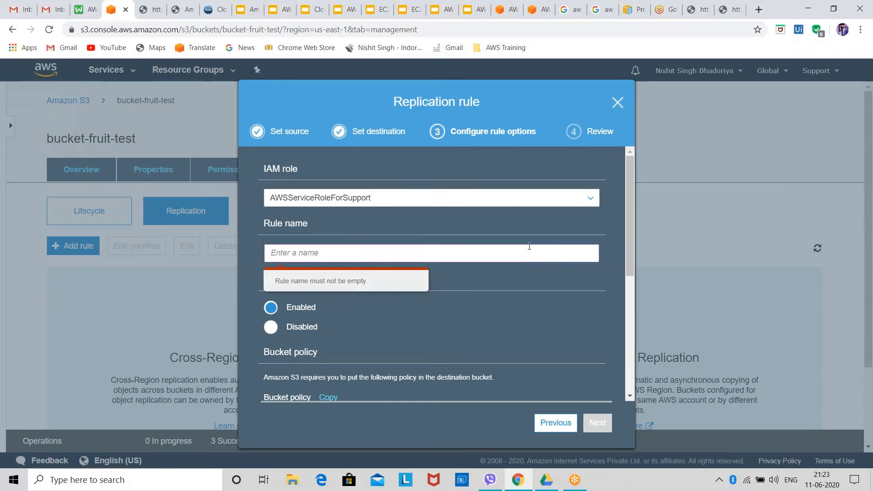
click(345, 201)
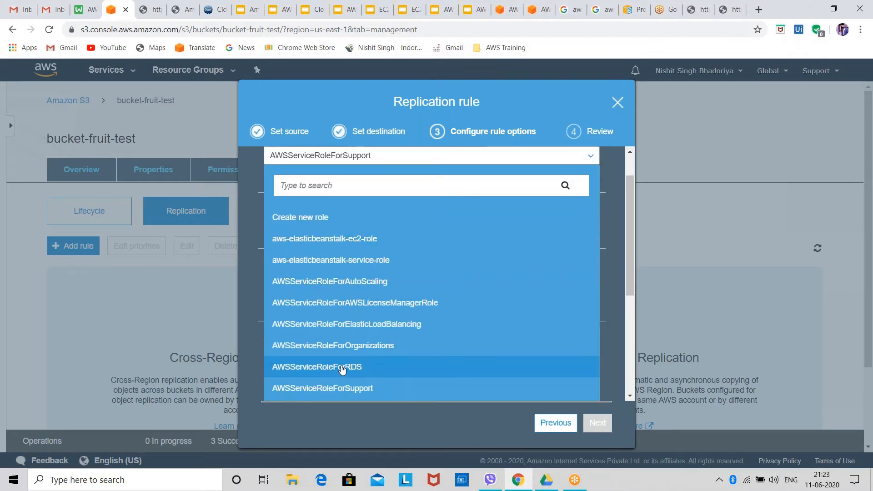
click(336, 351)
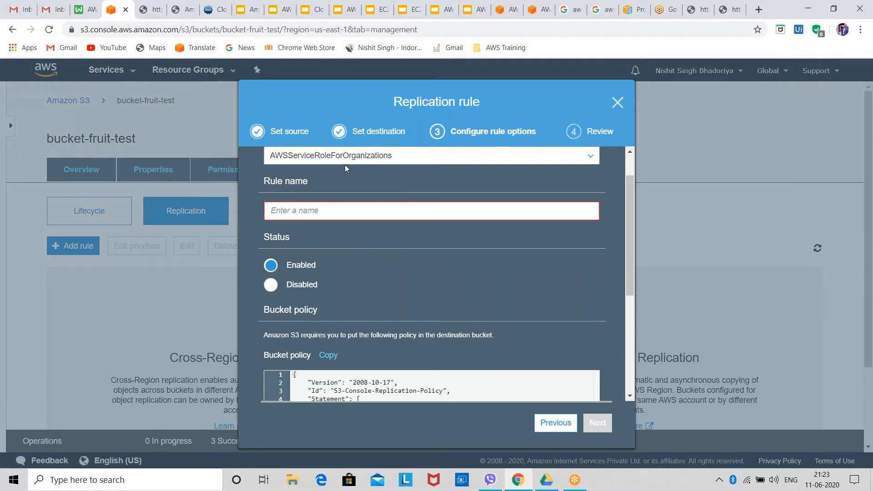
Name the replication rule sends3testfile, leave its status enabled and proceed to the review
click(305, 211)
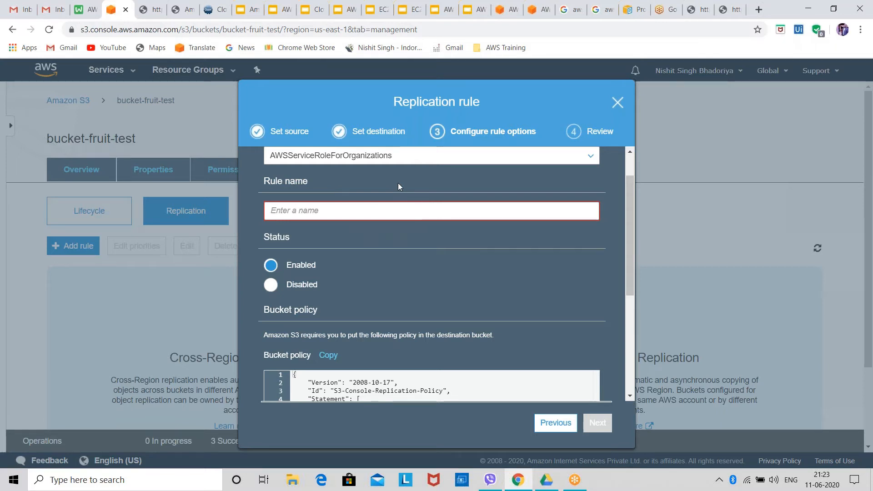
click(387, 213)
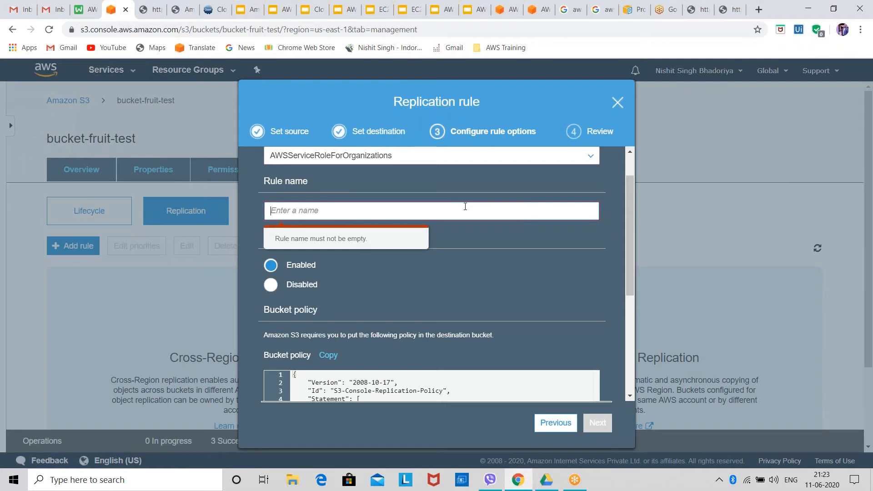
text(sends3te)
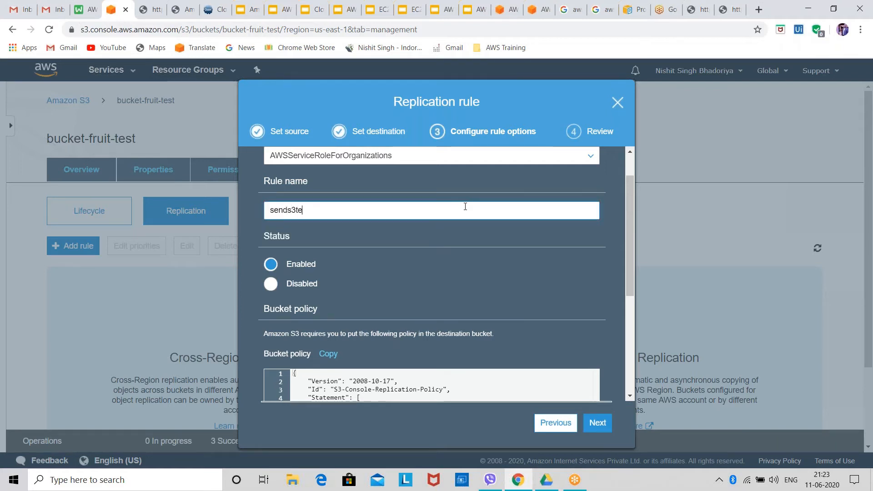
text(stfile)
scroll(293, 269, down, 5)
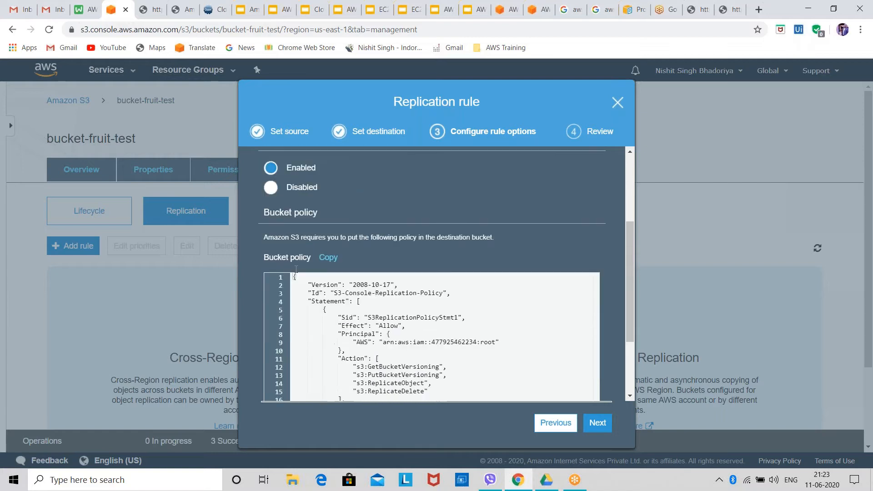
click(589, 430)
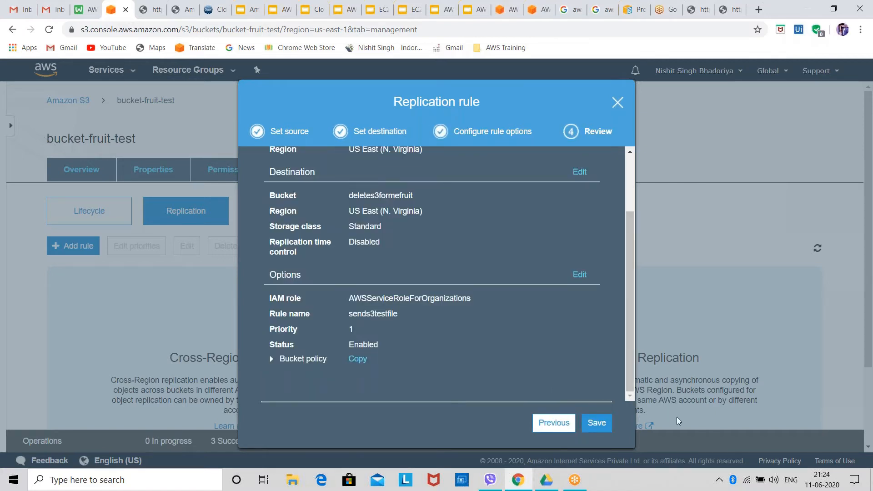
Save the replication rule, repeating the save once, and review the source, destination and permissions summary
click(607, 424)
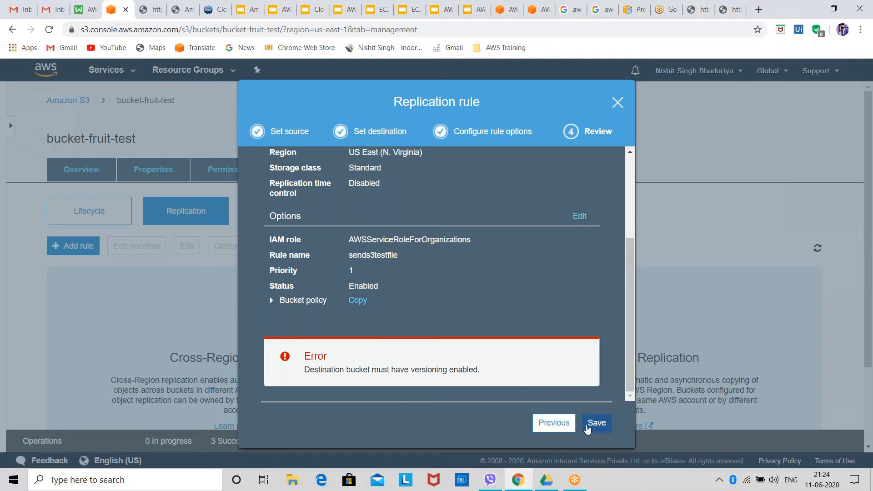
click(597, 425)
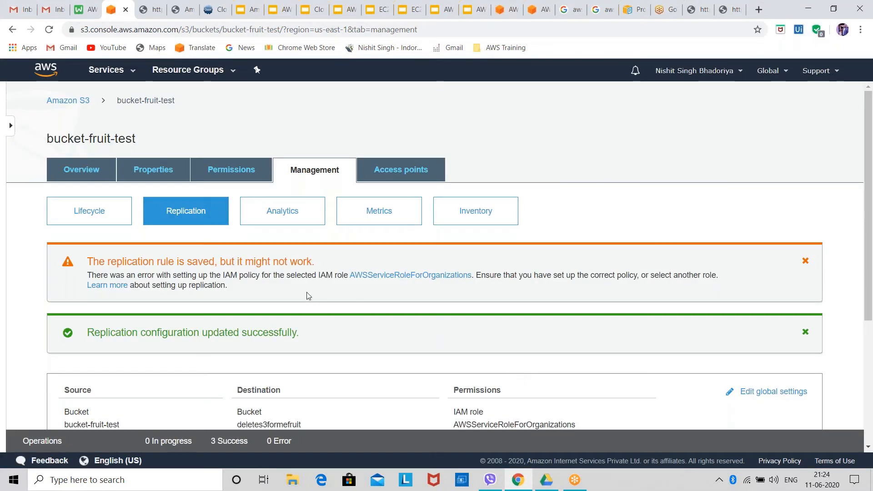
scroll(218, 300, down, 1)
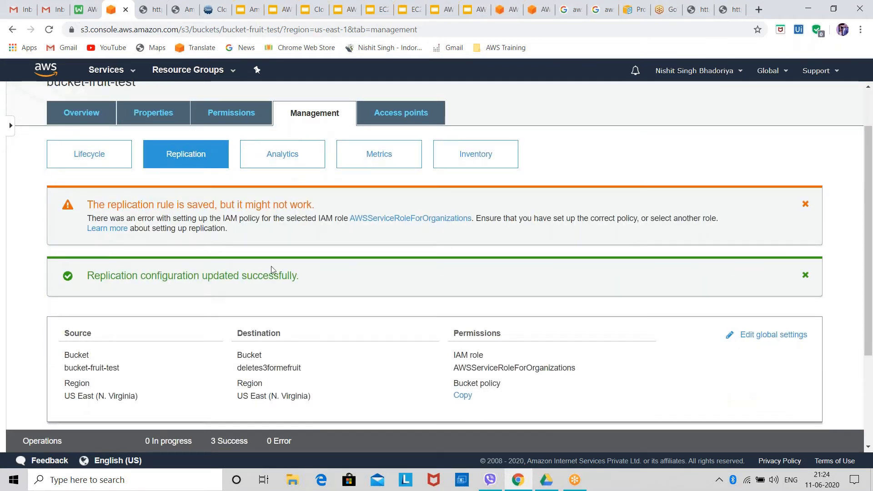
scroll(182, 219, down, 1)
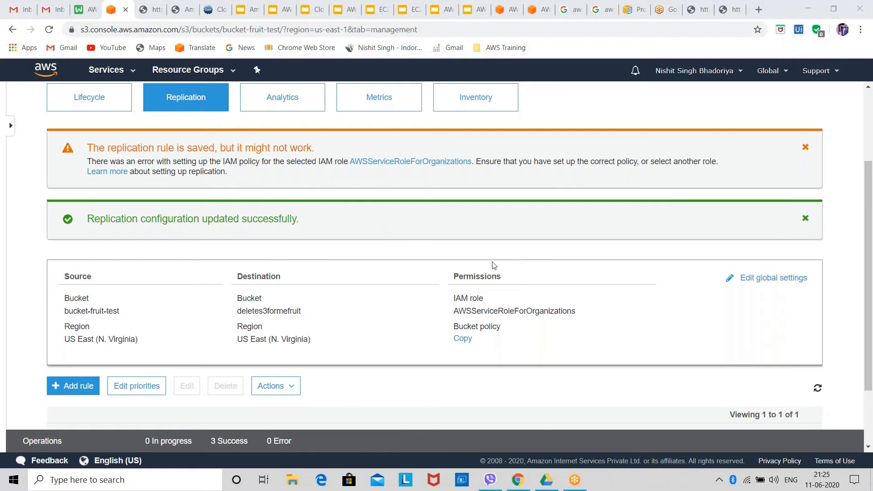
scroll(774, 281, down, 2)
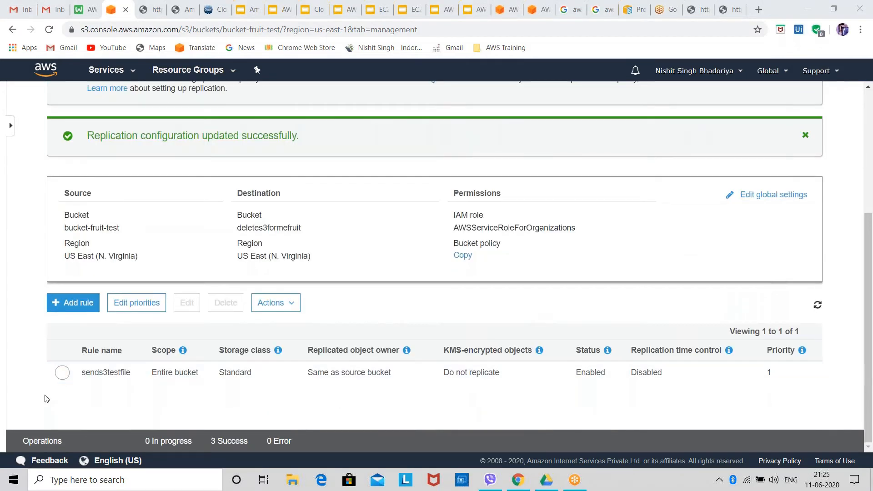
Select the sends3testfile rule and look over the actions available for it, without applying any
click(72, 377)
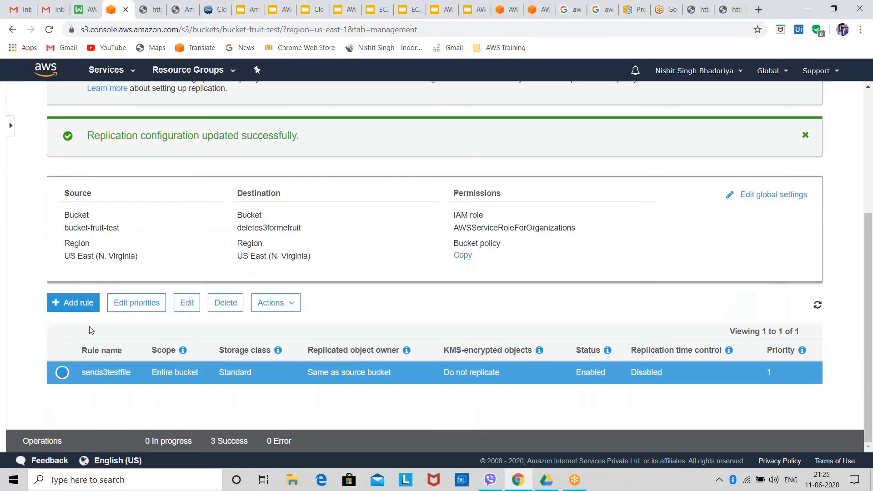
click(282, 303)
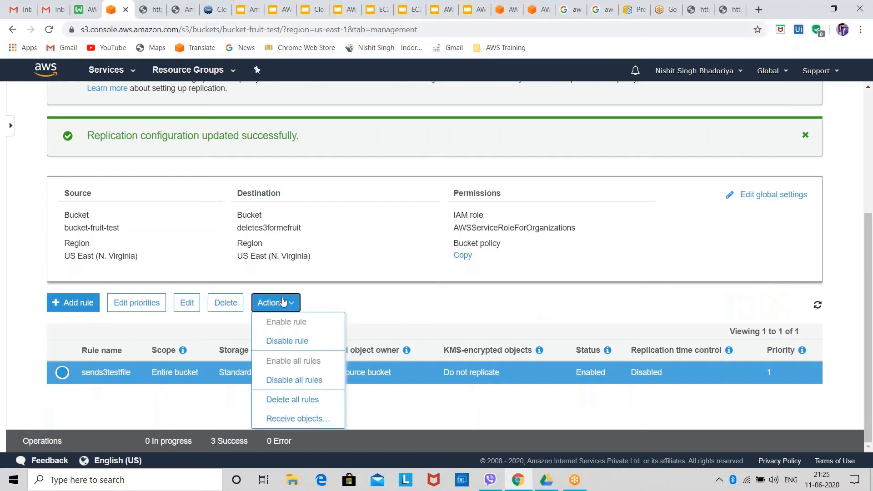
click(282, 302)
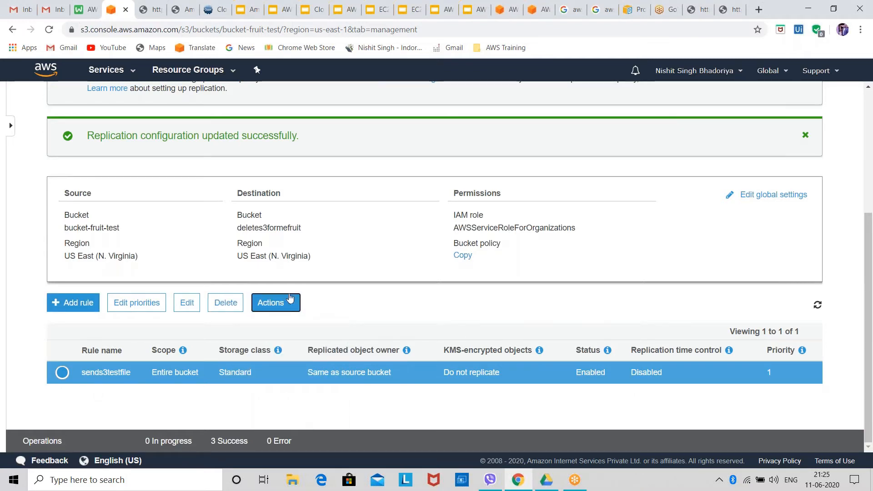
View the bucket's storage class analysis and examine the access control list in its permissions
scroll(366, 259, up, 5)
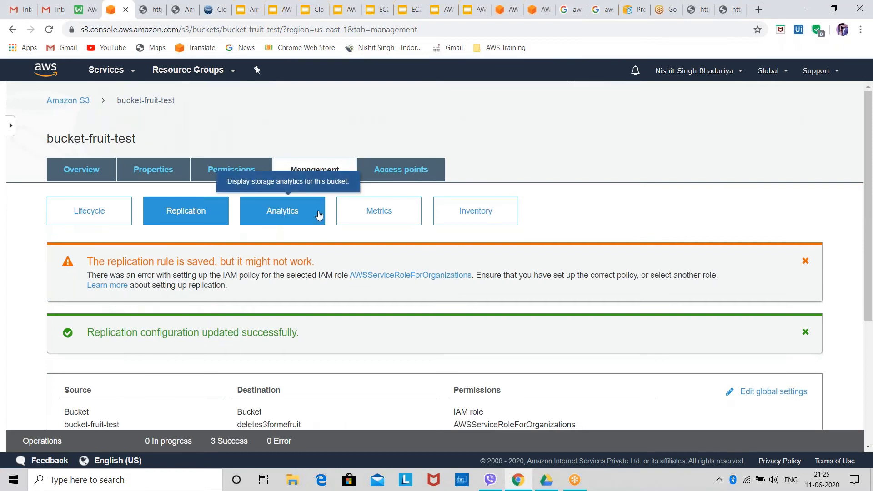
click(318, 213)
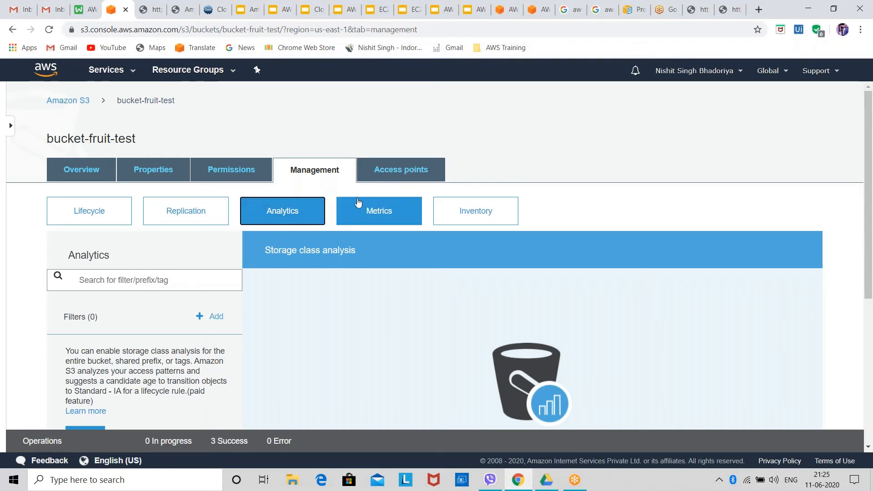
click(235, 173)
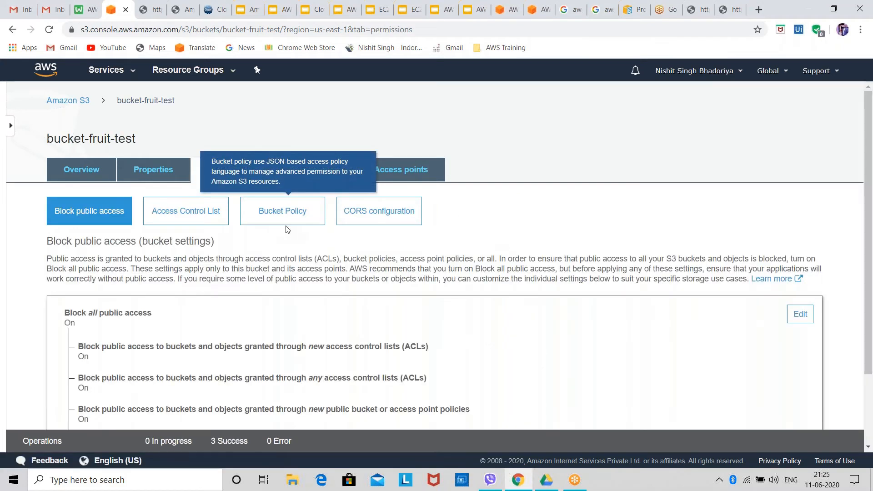
click(260, 213)
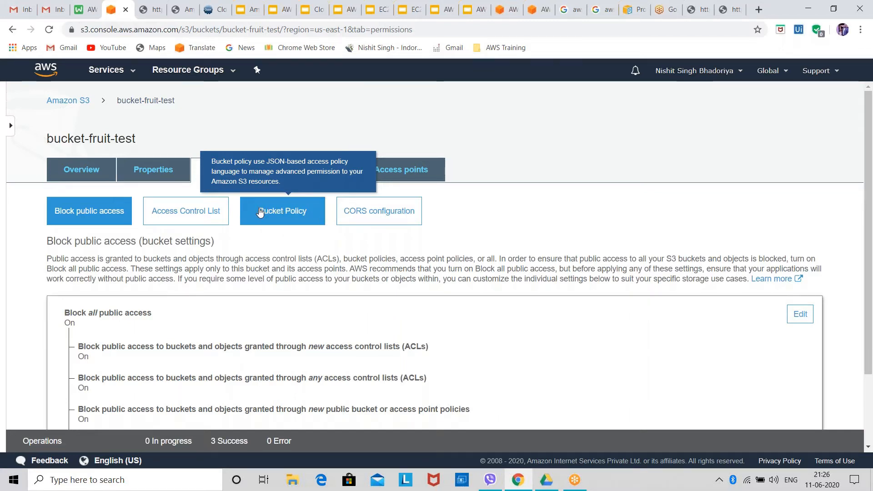
click(172, 214)
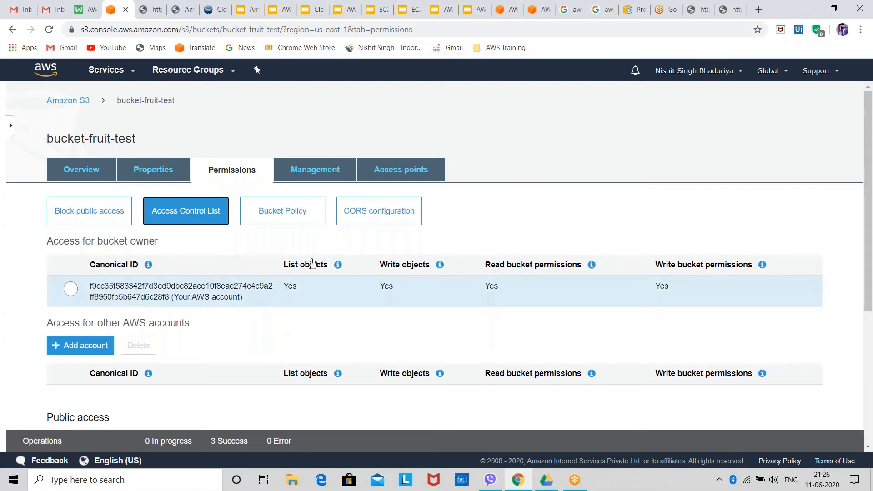
scroll(293, 327, down, 1)
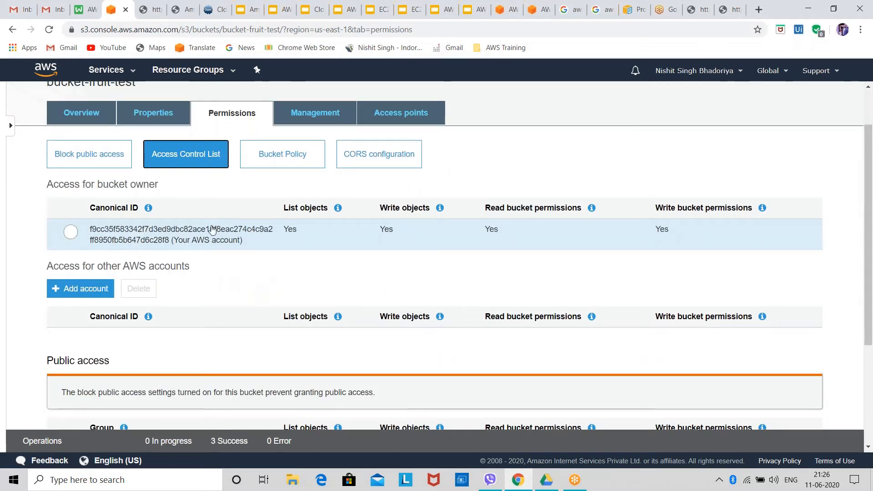
Open the bucket policy editor for bucket-fruit-test, look it over and open the policy generator in a new browser tab
click(319, 161)
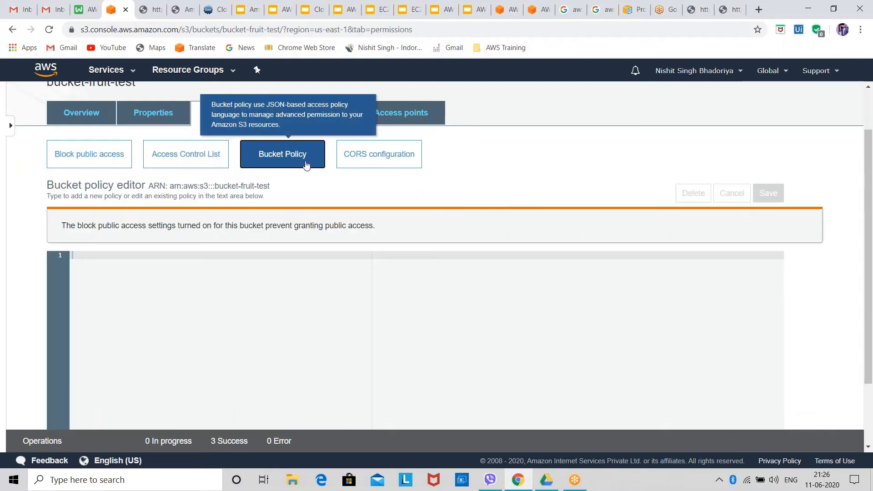
scroll(289, 261, down, 2)
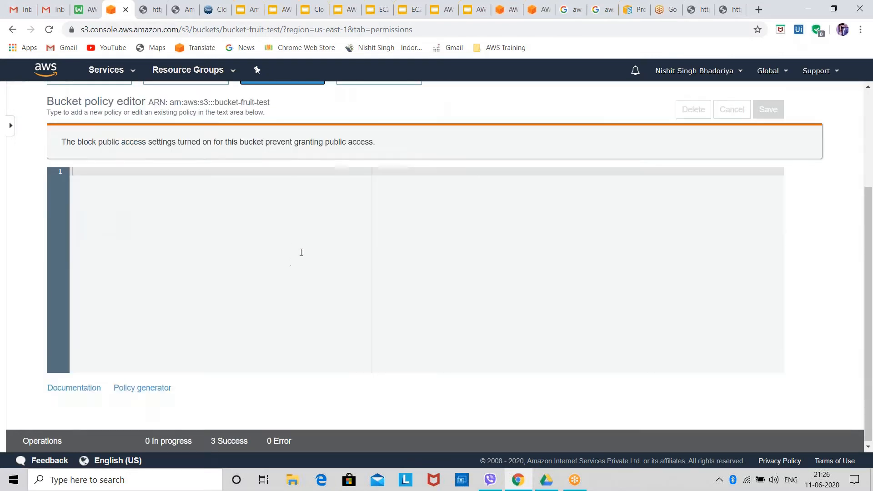
scroll(291, 259, up, 2)
scroll(273, 269, down, 2)
scroll(255, 264, up, 2)
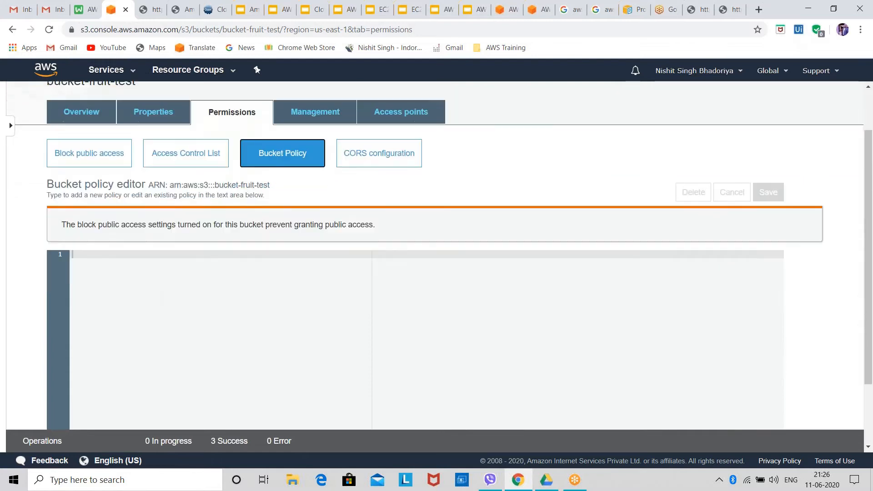
scroll(285, 175, down, 2)
scroll(284, 176, up, 1)
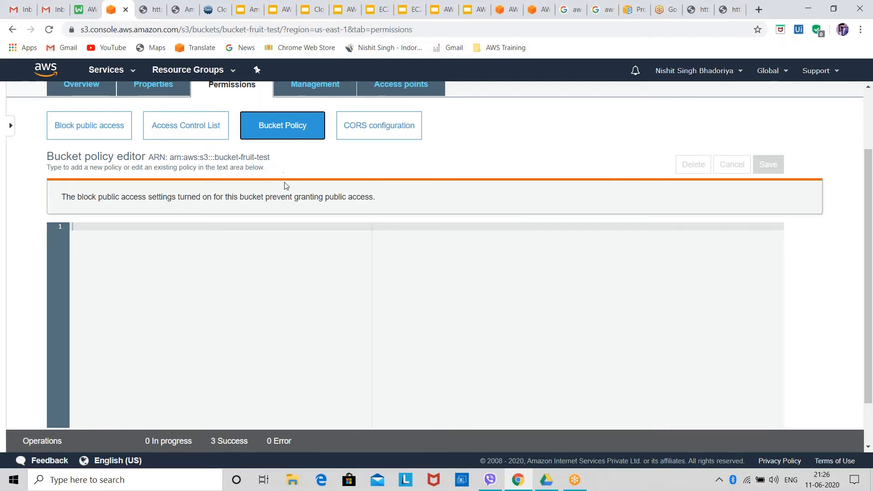
scroll(277, 204, down, 1)
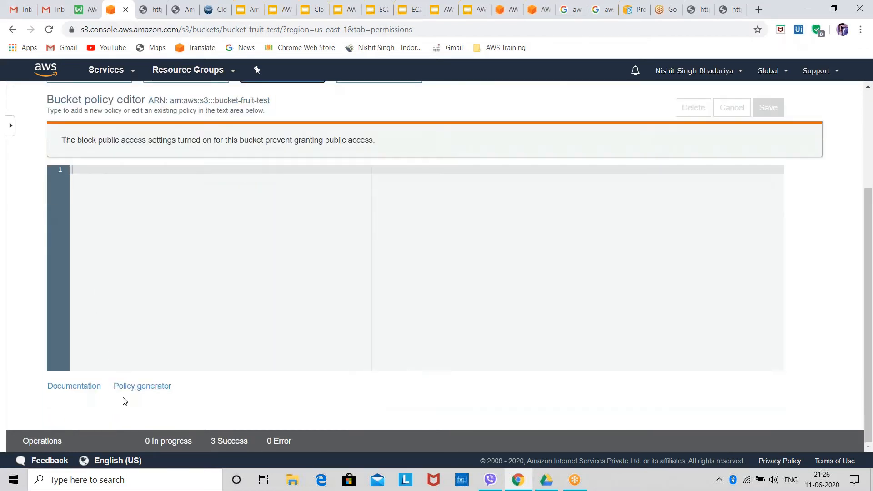
right_click(137, 386)
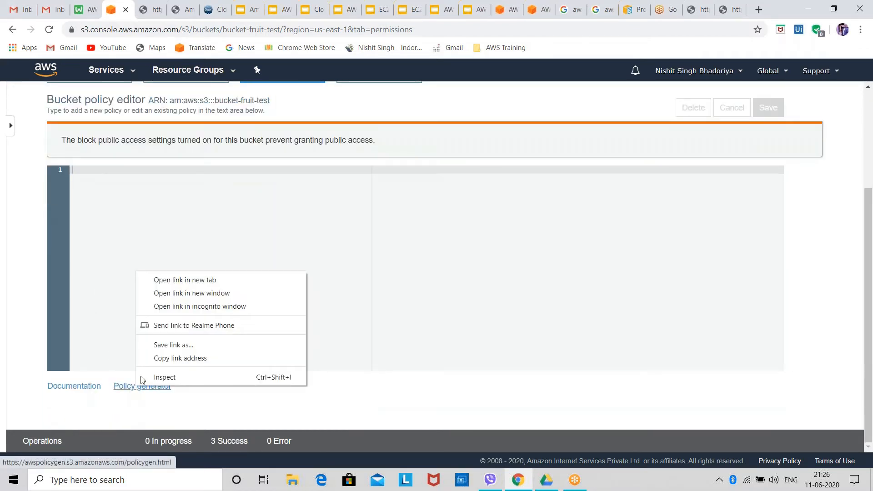
click(189, 280)
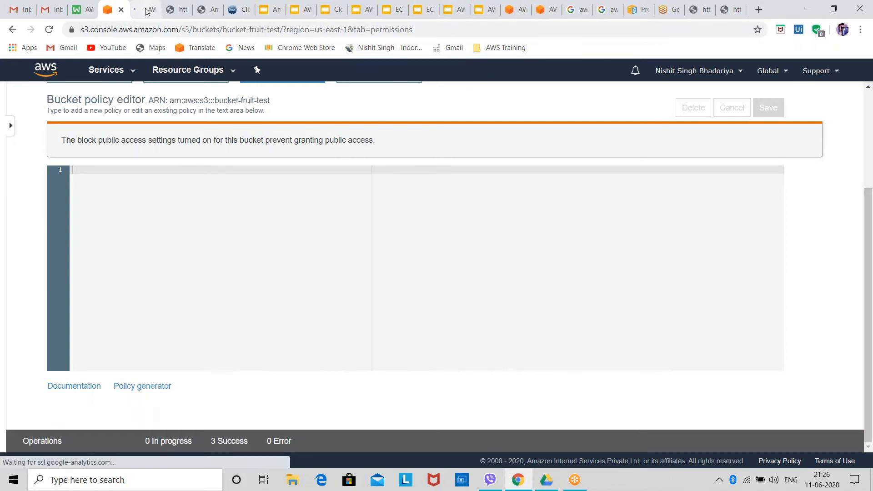
Choose S3 Bucket Policy as the policy type in the policy generator, look over the statement fields and actions, and close the generator
click(149, 7)
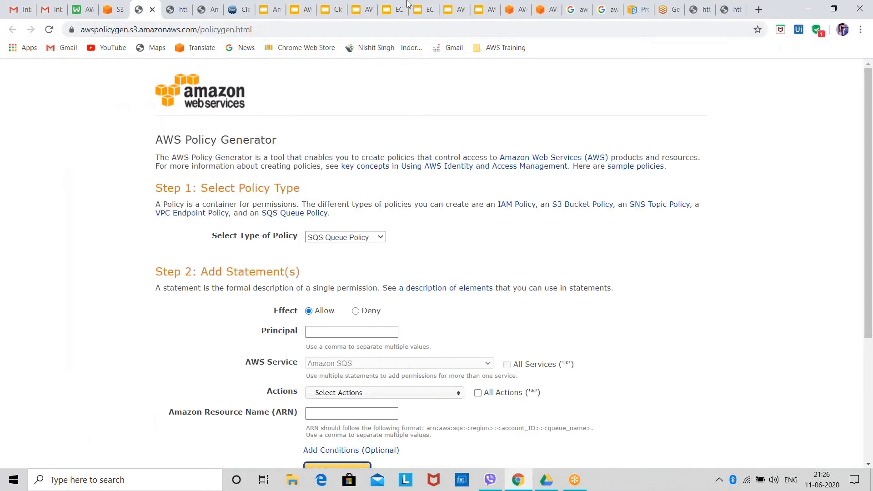
click(322, 238)
click(335, 255)
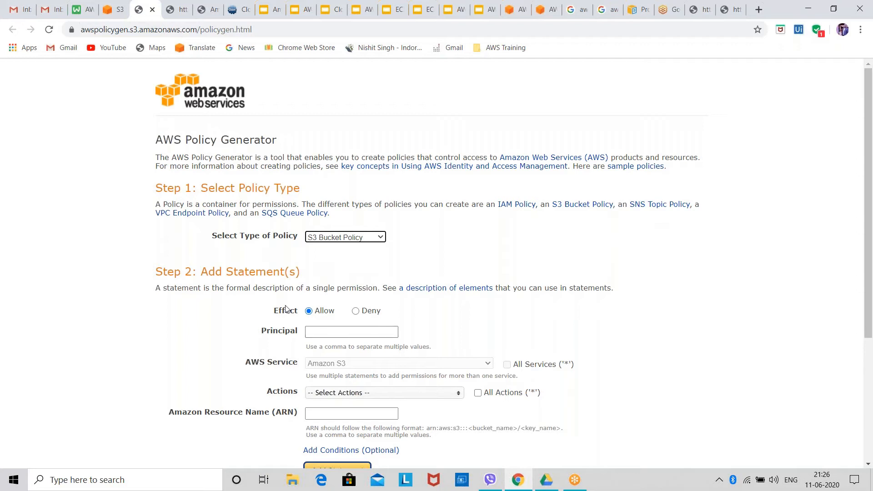
click(519, 368)
scroll(384, 348, down, 4)
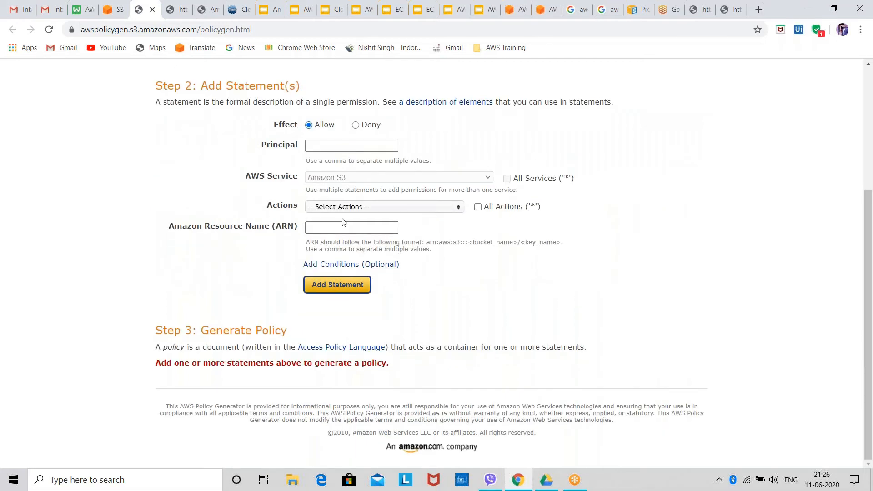
click(327, 208)
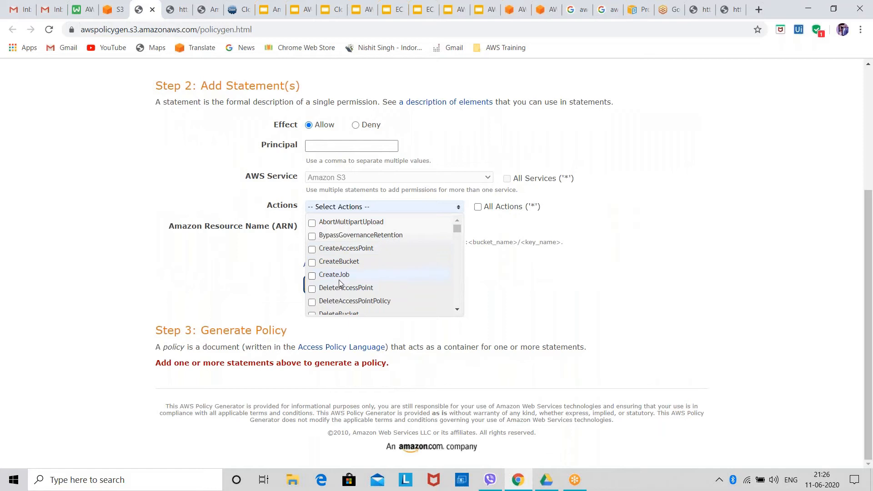
click(152, 9)
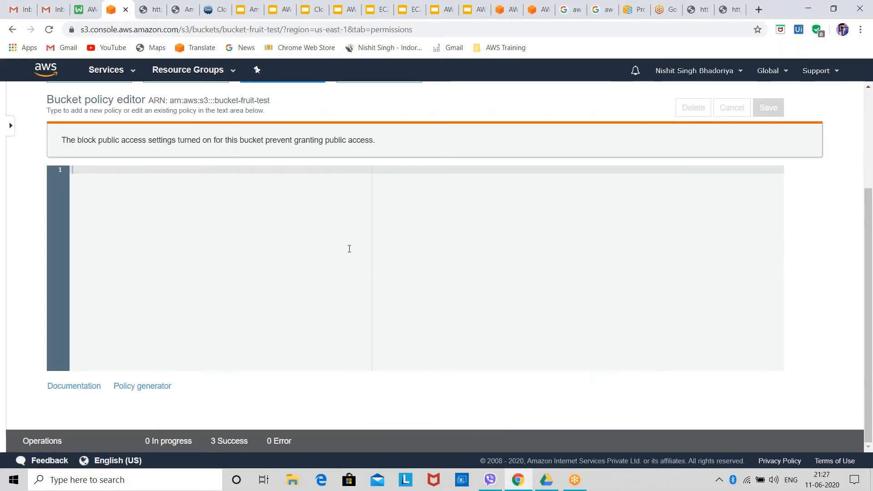
Survey the properties of bucket-fruit-test, including its advanced settings, and view the versioning options without changing them
scroll(349, 247, up, 3)
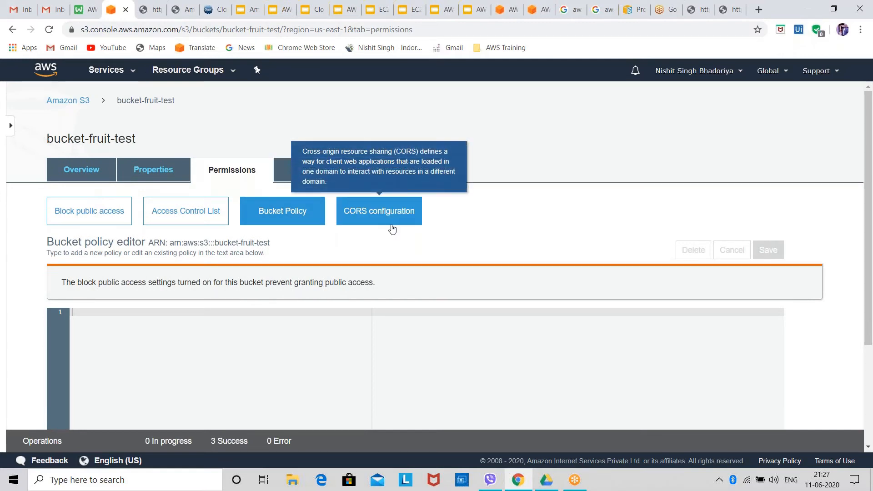
click(171, 169)
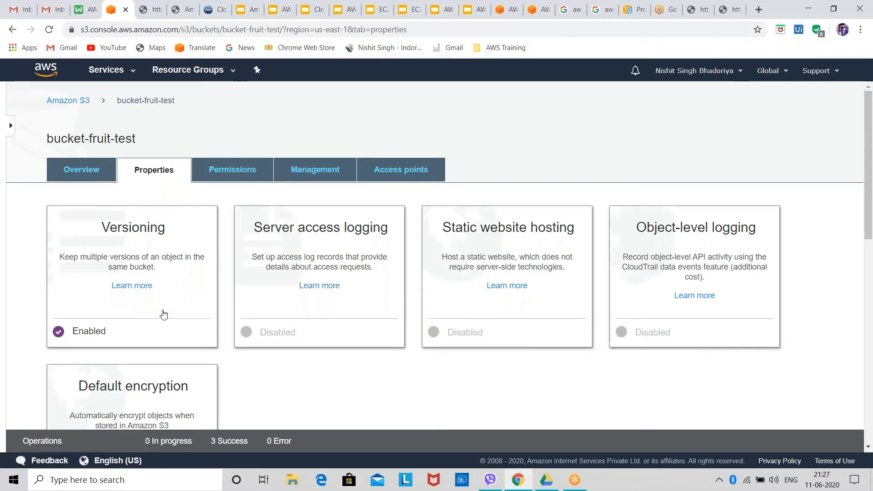
scroll(172, 304, down, 1)
scroll(172, 304, down, 5)
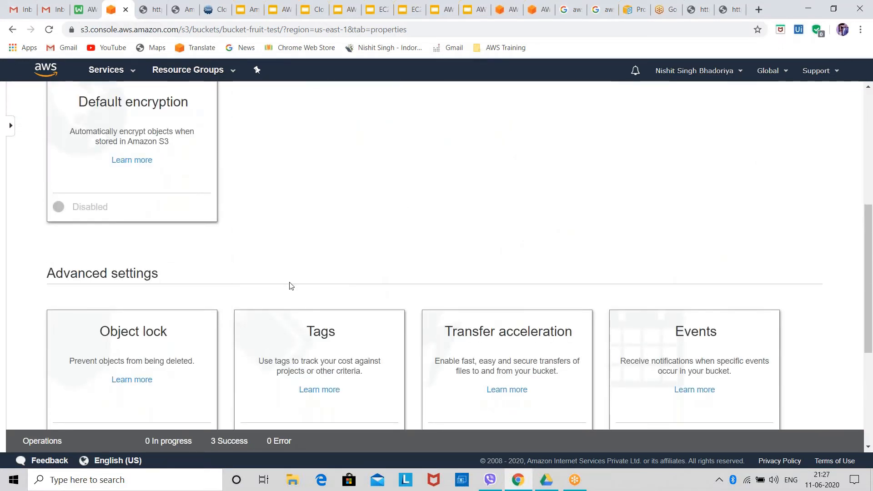
scroll(293, 273, down, 5)
scroll(293, 261, up, 10)
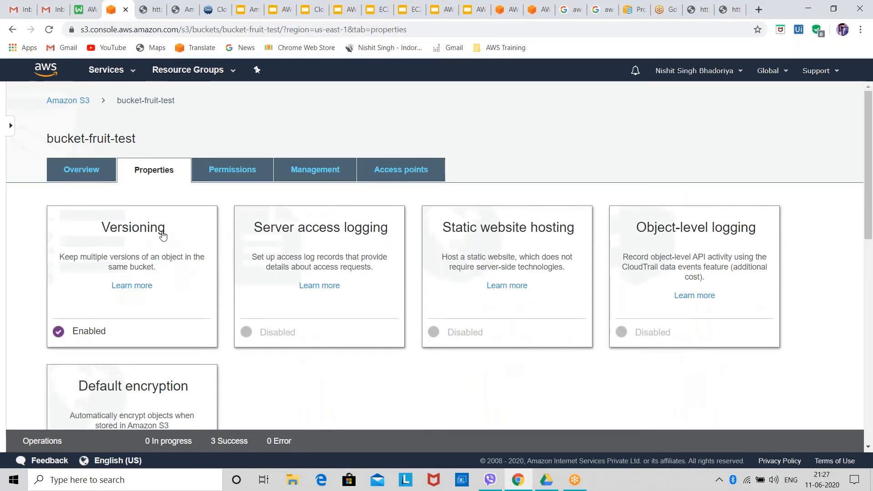
click(163, 235)
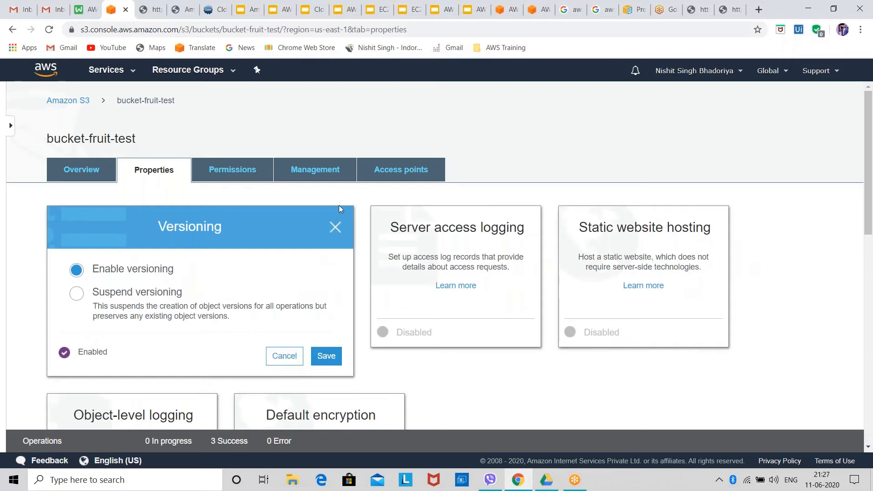
click(335, 228)
Examine the server access logging options with logging enabled and bucket-fruit-test as the target bucket, and discard the changes
click(336, 226)
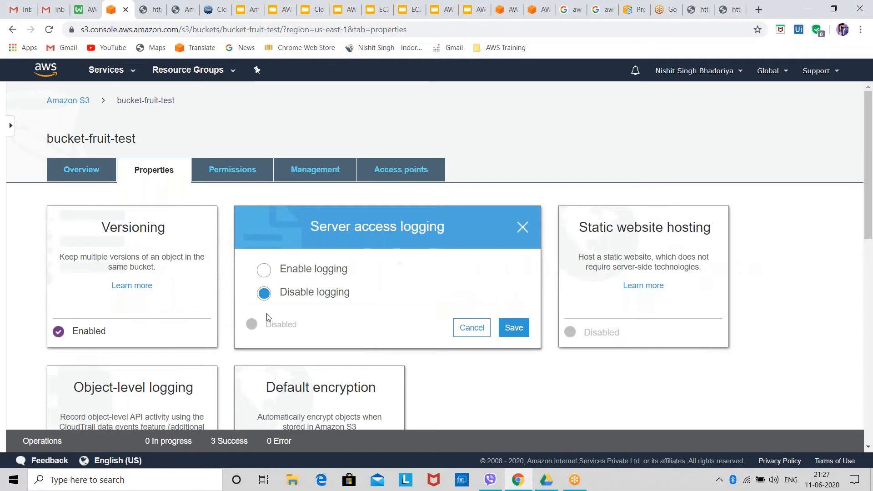
click(321, 270)
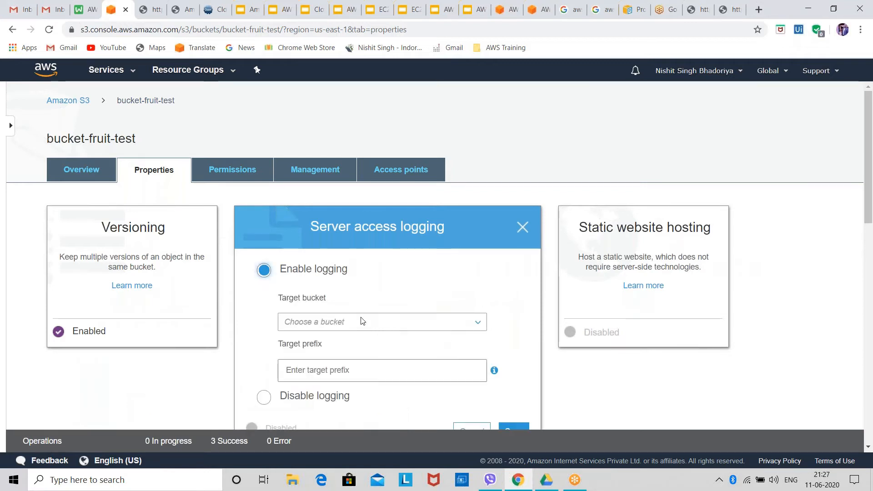
click(363, 321)
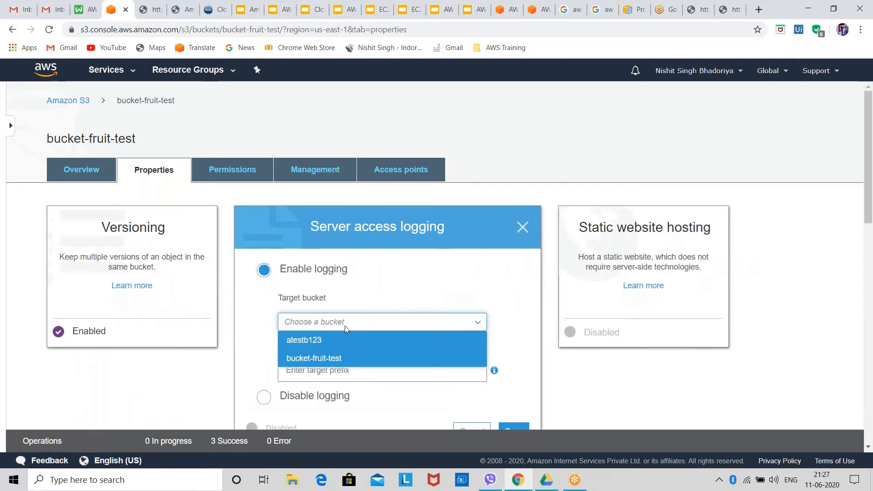
click(337, 357)
scroll(350, 351, down, 3)
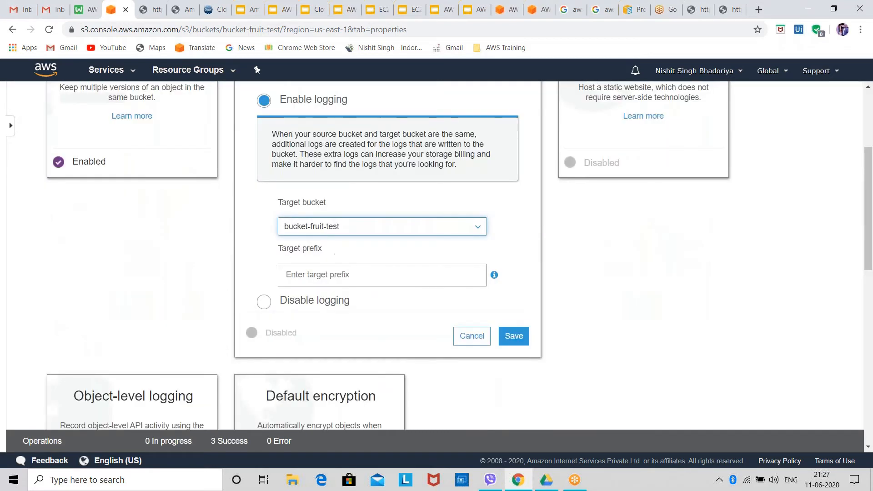
click(362, 275)
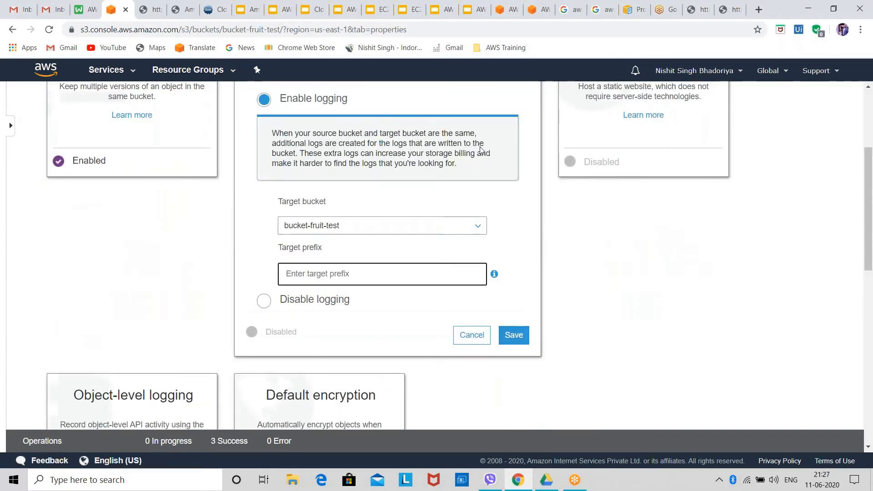
click(473, 336)
scroll(302, 186, up, 4)
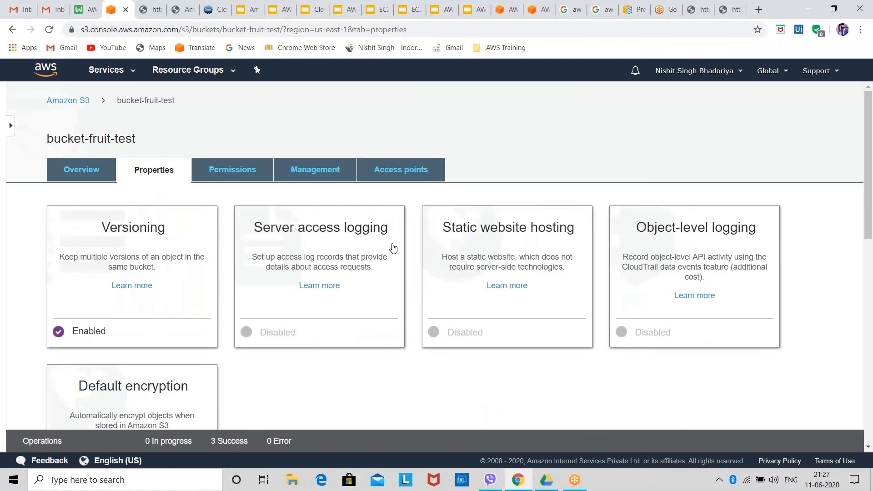
Examine the static website hosting options for redirecting requests and for hosting a website from the bucket, and leave without saving
click(470, 233)
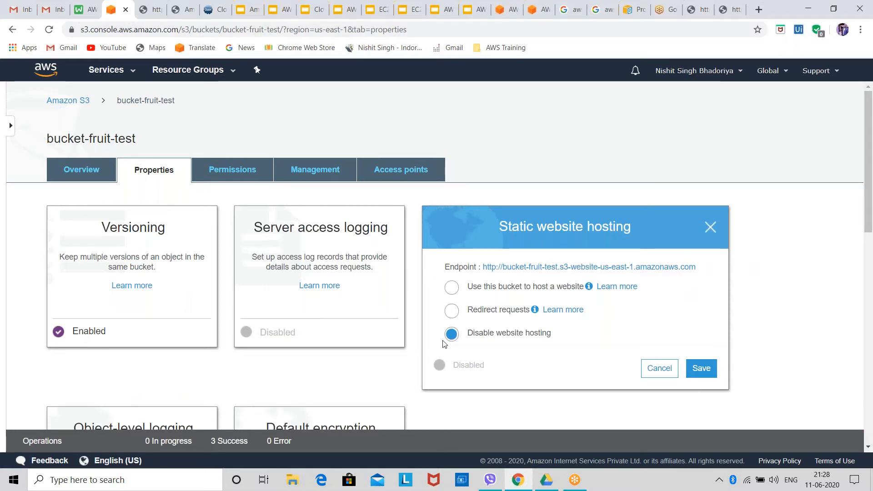
click(491, 313)
scroll(509, 339, down, 1)
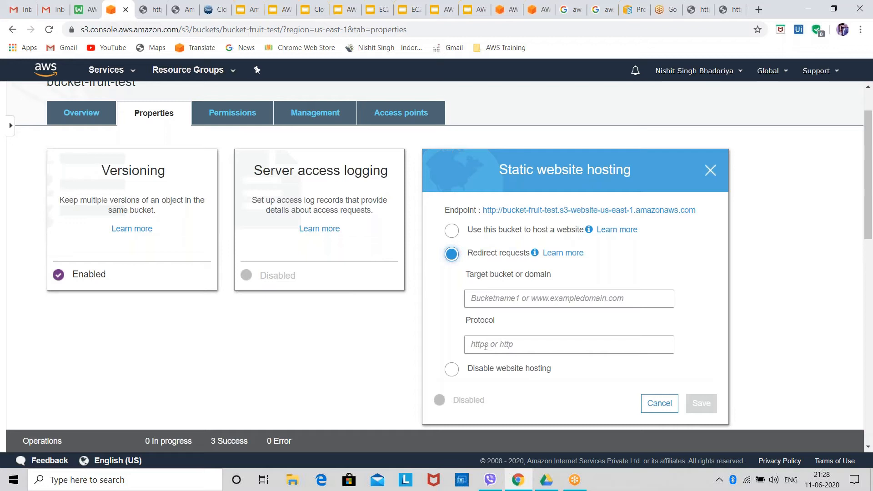
right_click(486, 347)
click(444, 334)
click(526, 231)
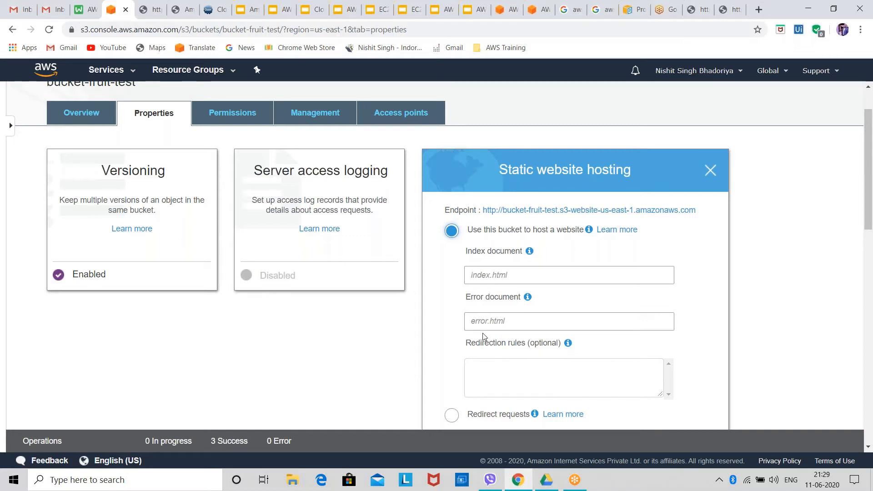
scroll(483, 337, down, 4)
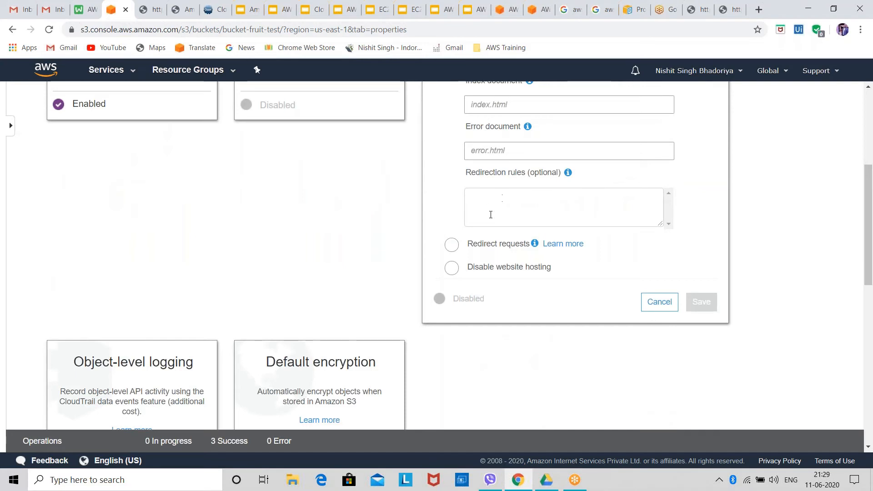
scroll(591, 150, up, 3)
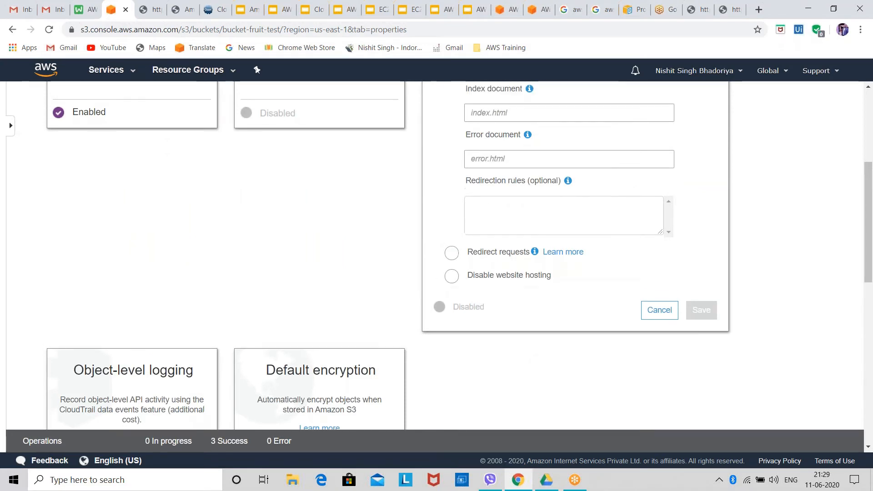
scroll(609, 363, down, 5)
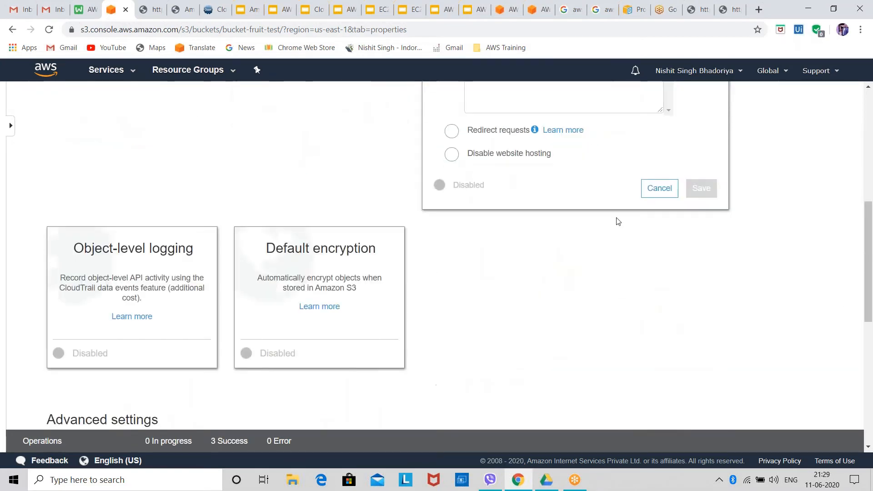
click(661, 195)
Examine the object-level logging settings, refresh the list of CloudTrail trails, and cancel without creating anything
scroll(318, 253, up, 5)
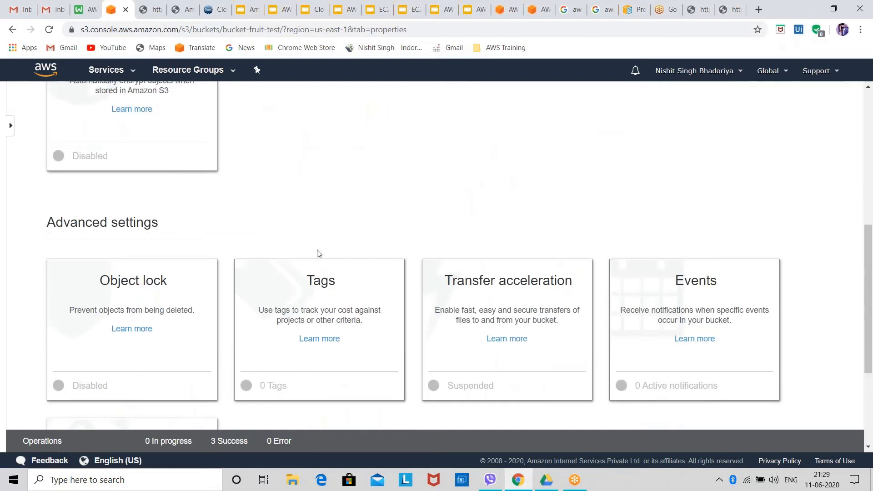
click(715, 113)
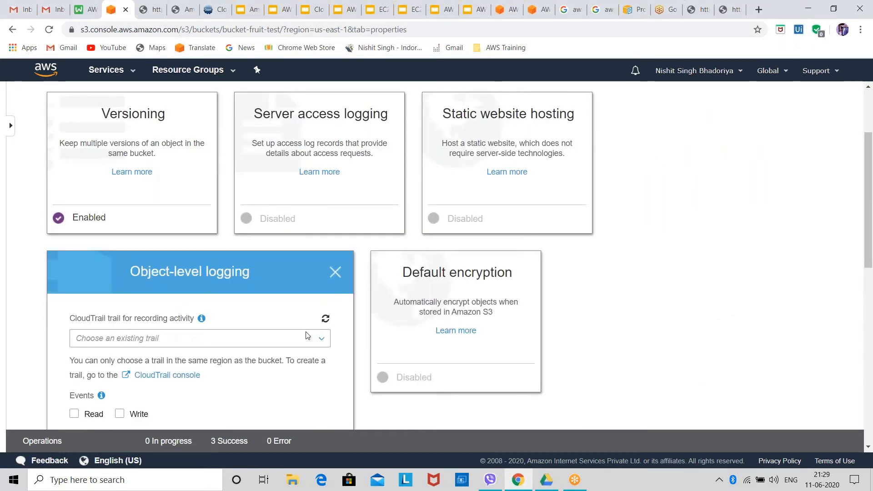
scroll(290, 335, down, 1)
scroll(290, 338, down, 1)
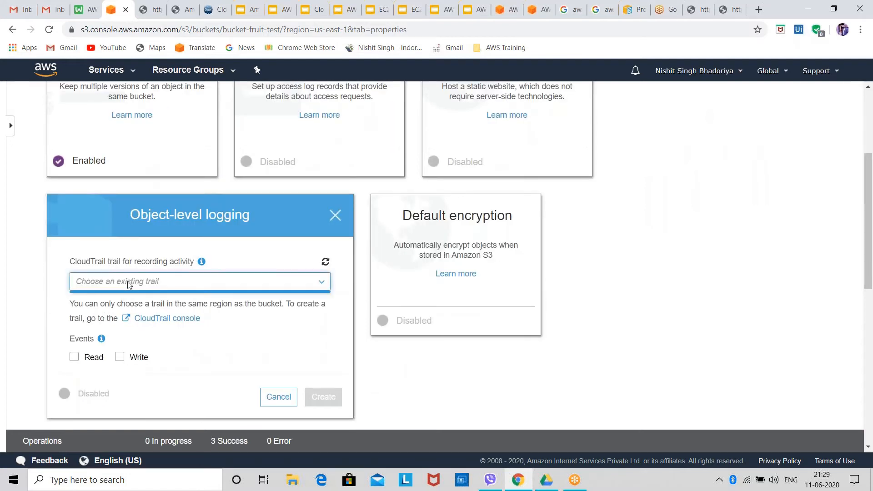
click(325, 262)
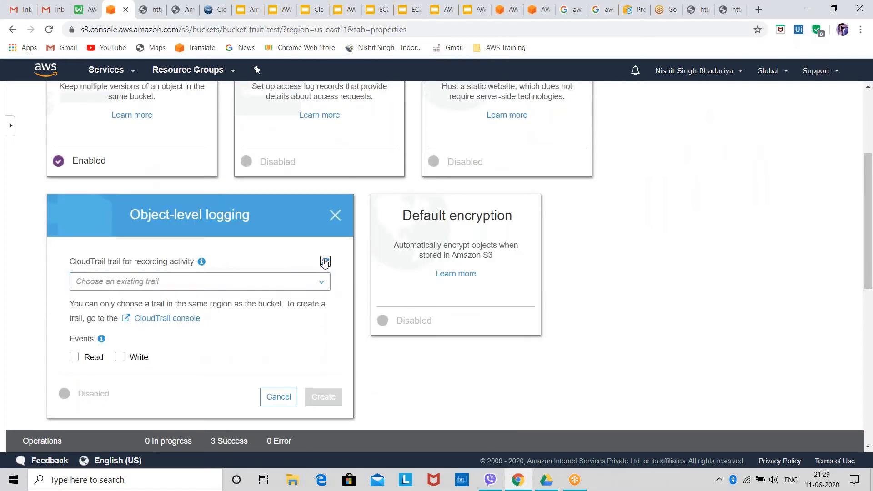
scroll(269, 308, down, 3)
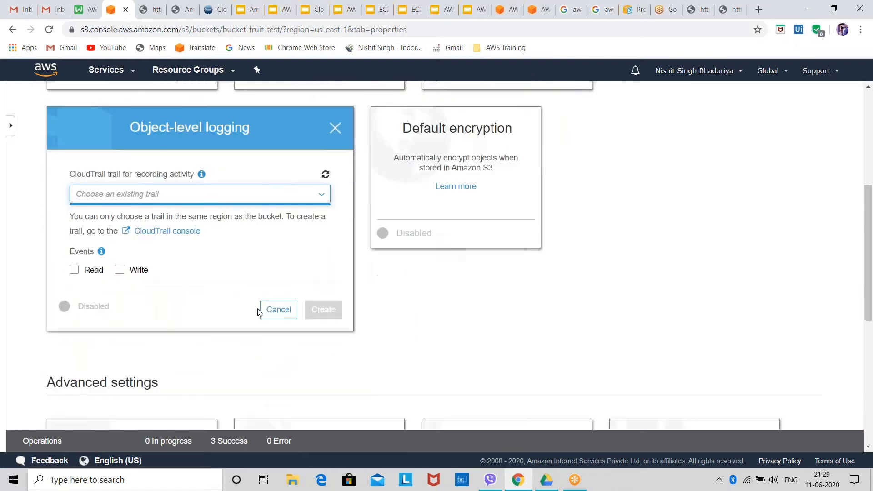
scroll(198, 264, up, 1)
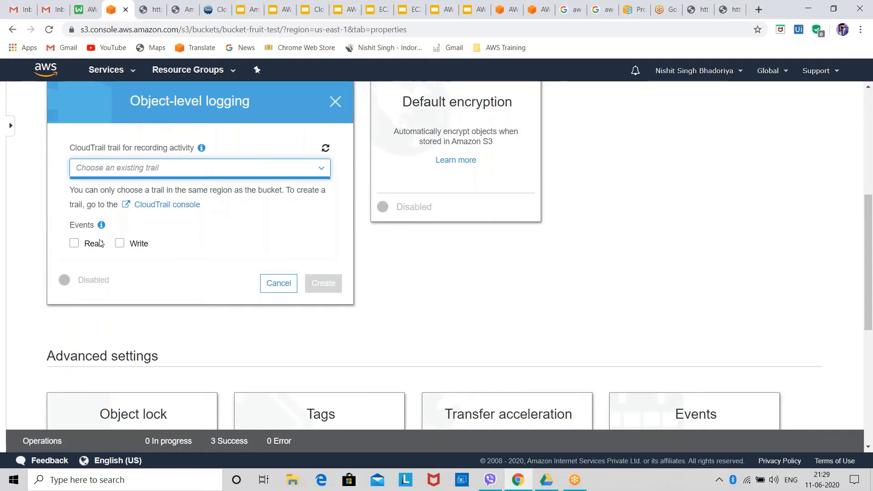
click(275, 295)
Examine the default encryption settings, comparing the AES-256 and AWS-KMS options, without saving a change
scroll(232, 261, up, 5)
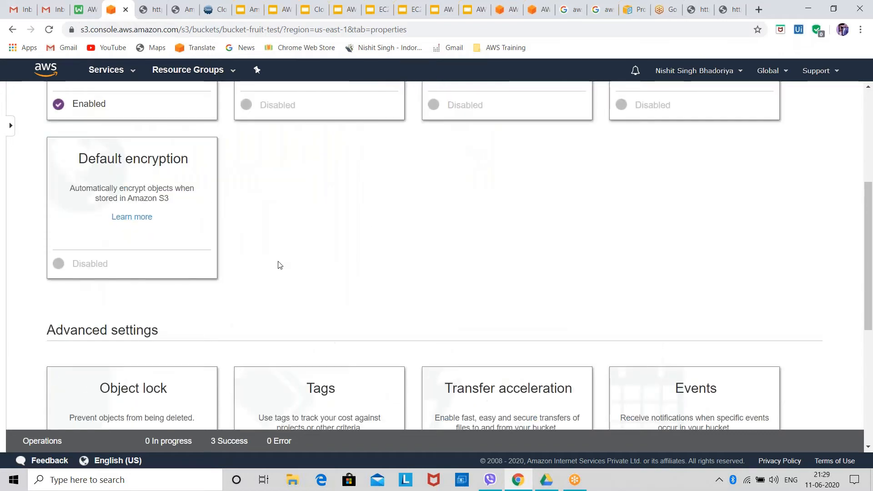
scroll(137, 285, down, 1)
click(141, 314)
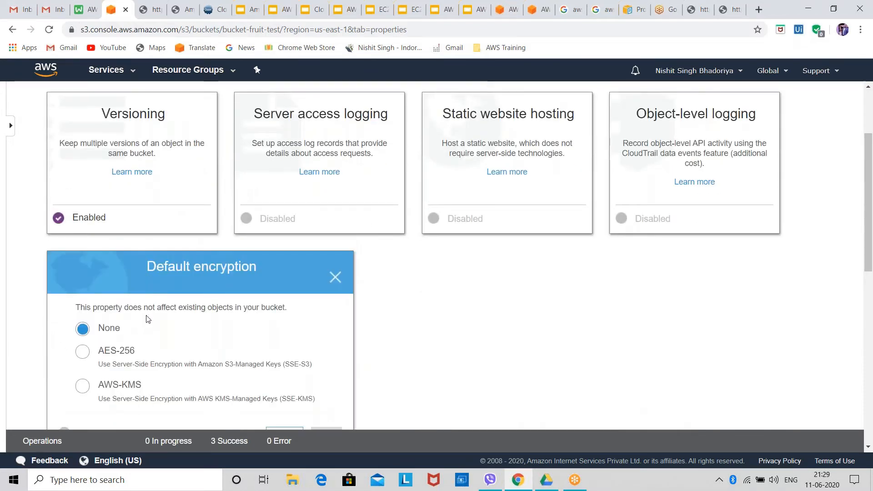
scroll(148, 319, down, 2)
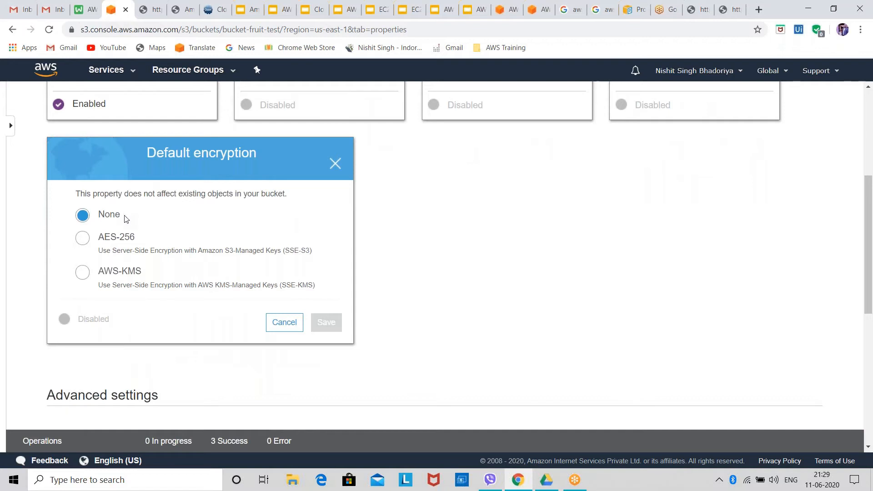
click(134, 239)
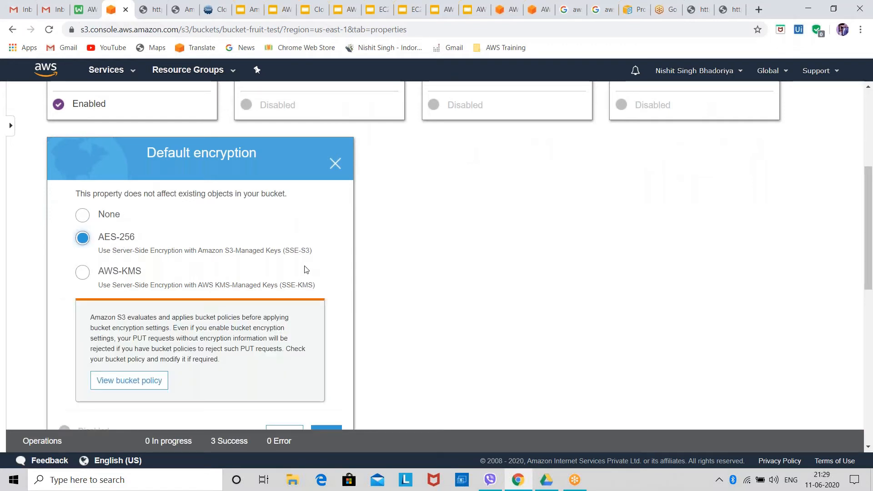
click(123, 273)
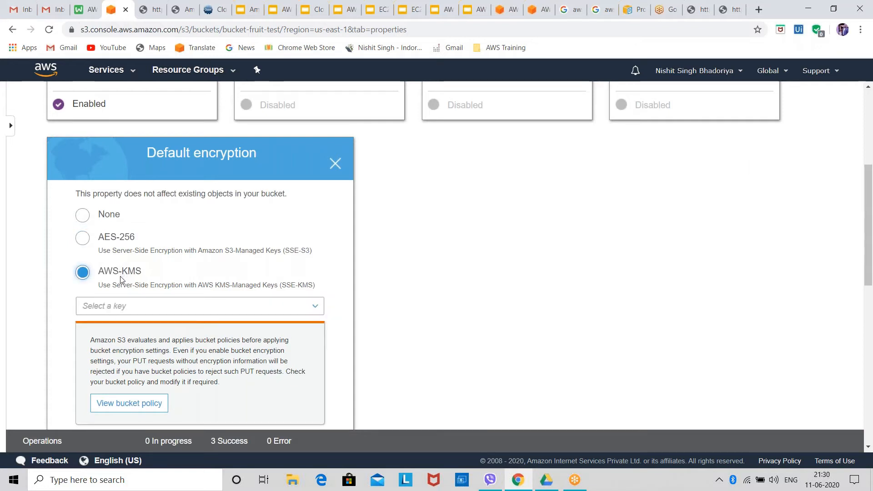
scroll(203, 323, down, 8)
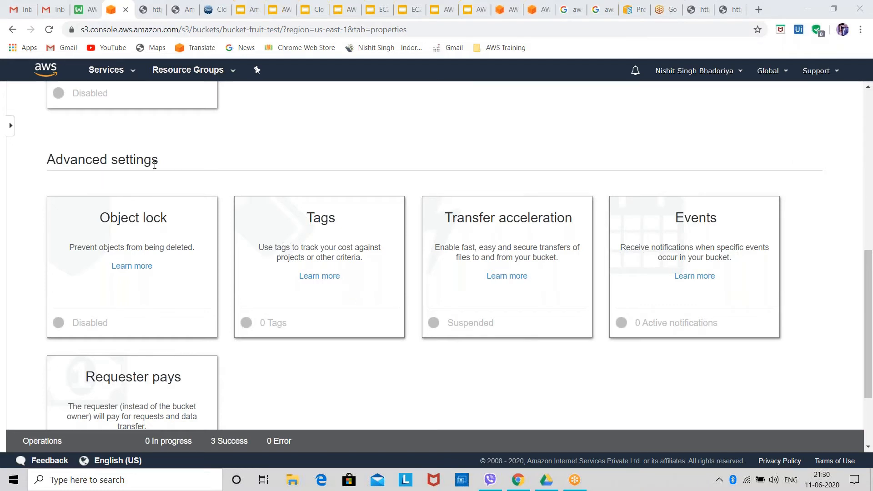
Examine the bucket's object lock and tags settings, closing each without changes
click(150, 215)
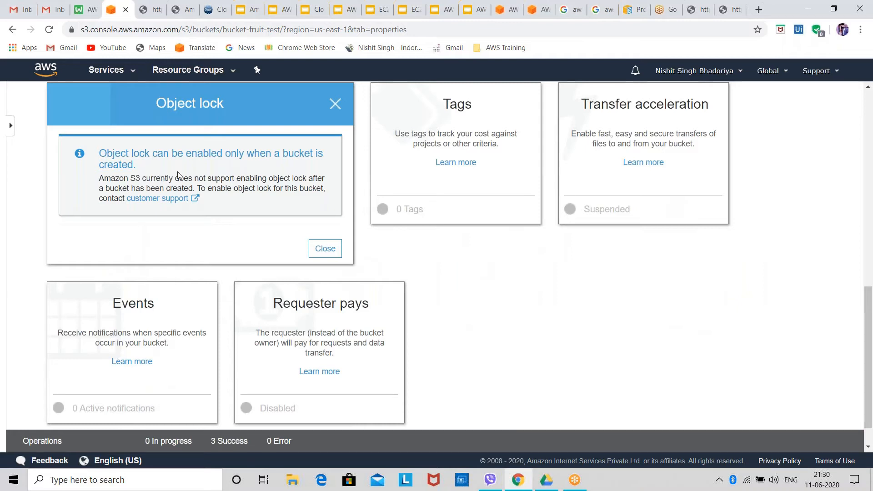
click(335, 104)
drag(321, 109, 328, 108)
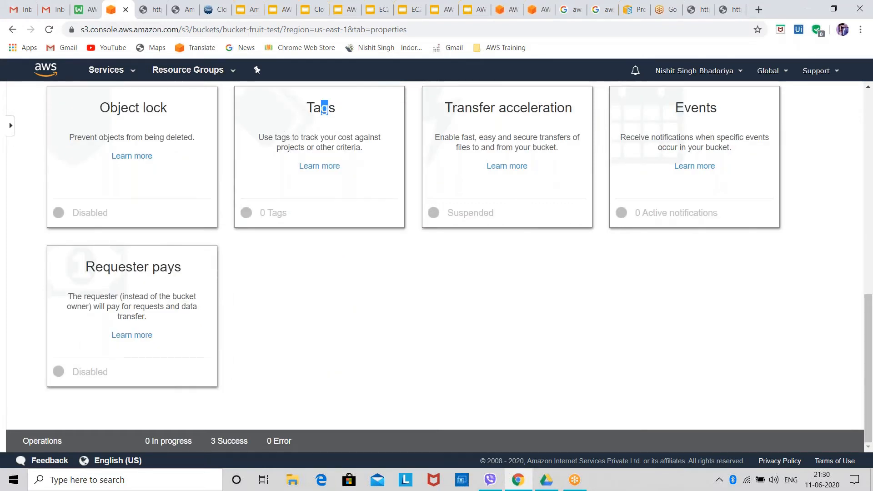
click(327, 108)
Examine the transfer acceleration options and the event notifications settings, closing both without saving
click(700, 108)
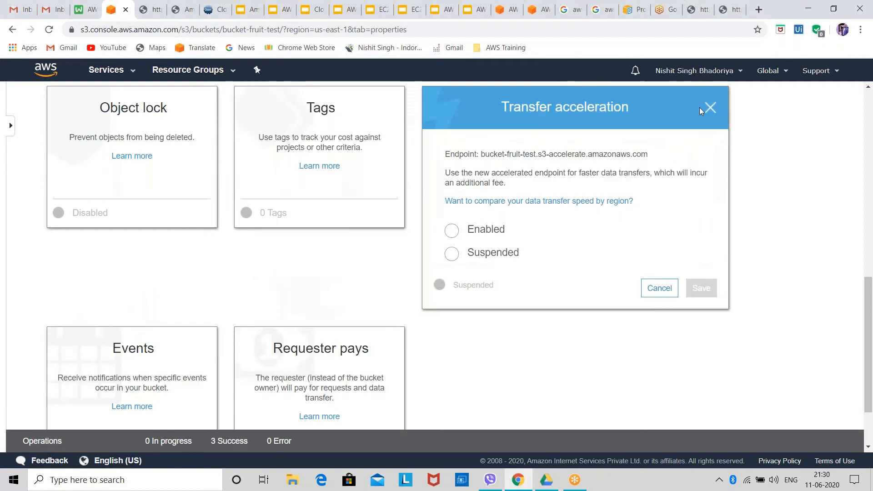
click(700, 108)
click(687, 114)
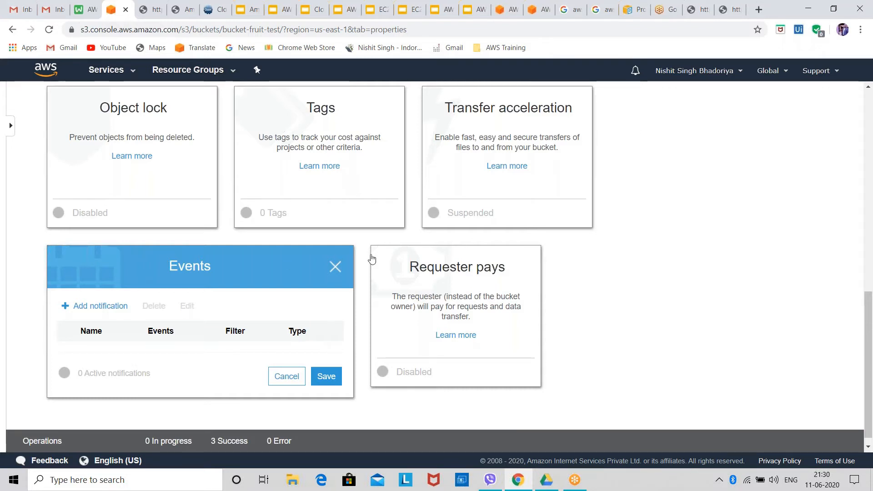
click(337, 270)
Examine the requester pays options, leave without saving, and return to the bucket's object overview
click(115, 259)
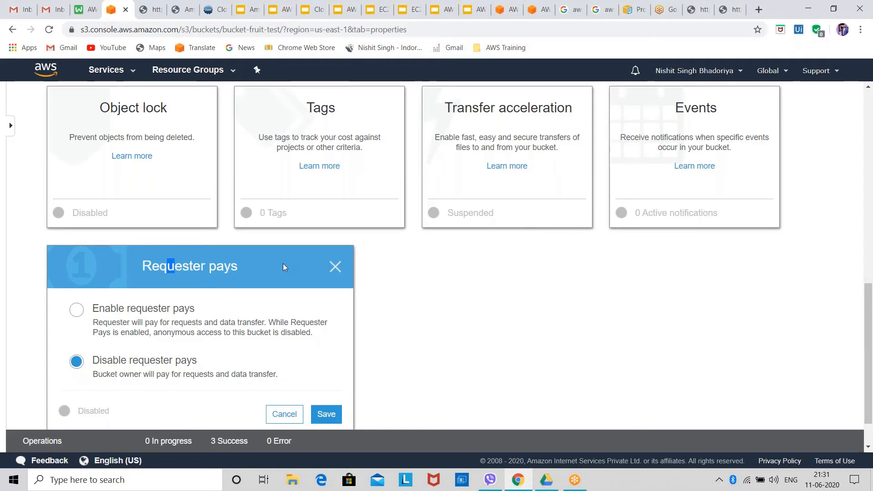
click(336, 267)
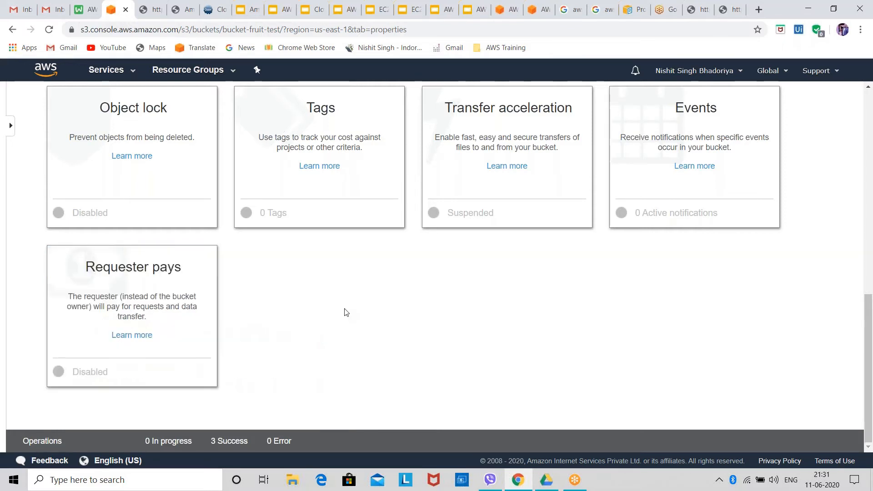
scroll(346, 312, up, 1)
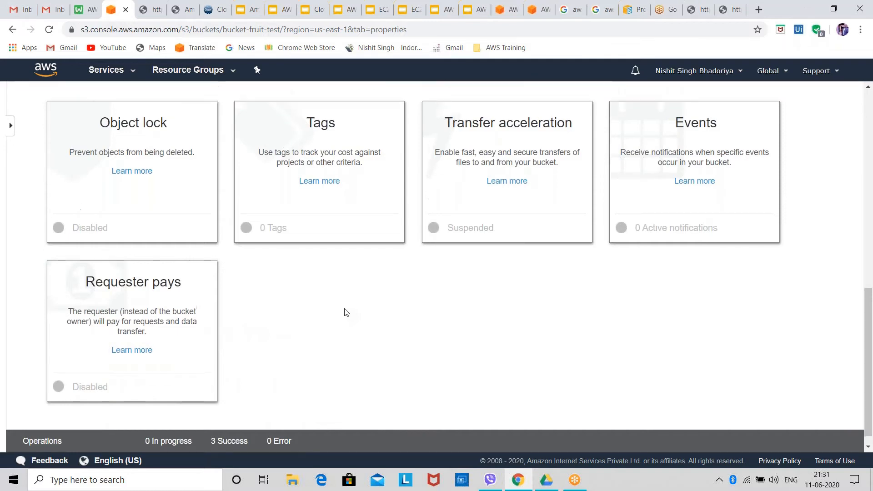
scroll(346, 313, up, 8)
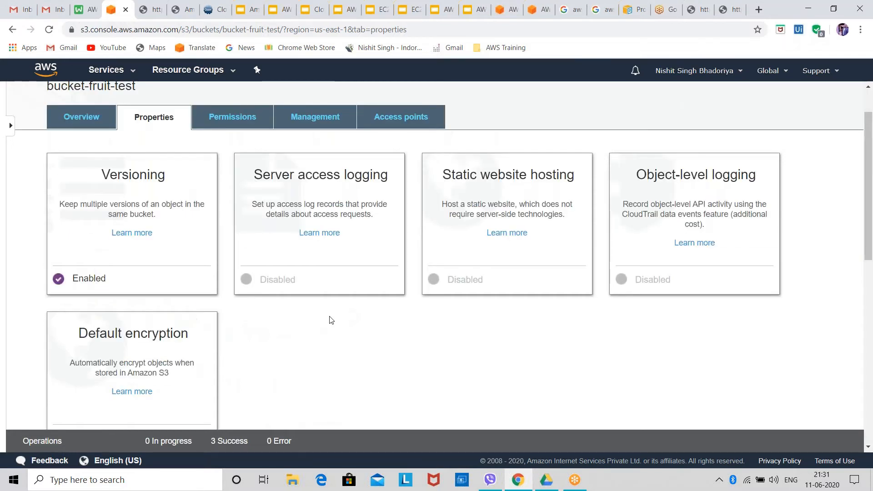
scroll(331, 318, up, 1)
click(90, 168)
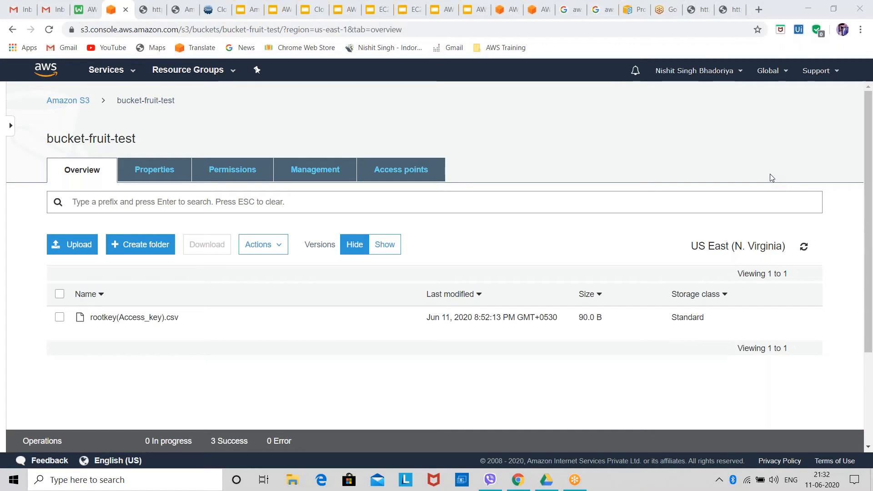
Return to the bucket's properties and review the object-level logging settings for the CloudTrail trail, closing them without creating anything
click(168, 174)
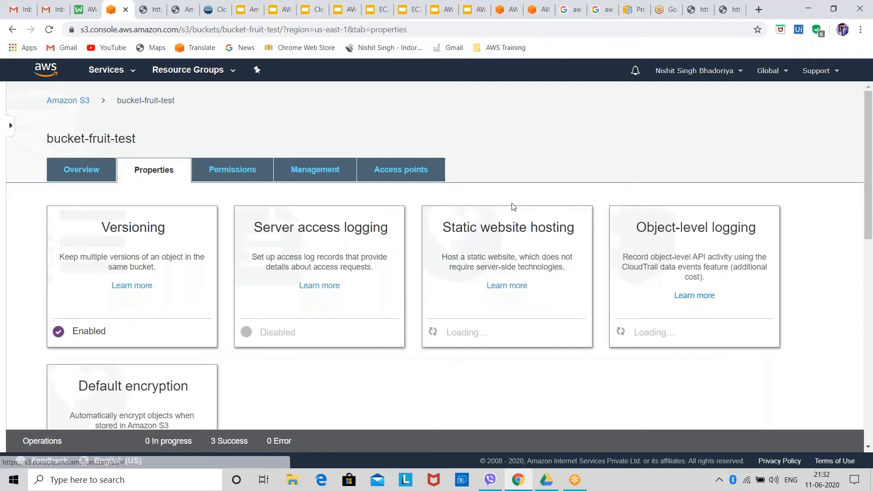
click(667, 259)
scroll(250, 335, down, 1)
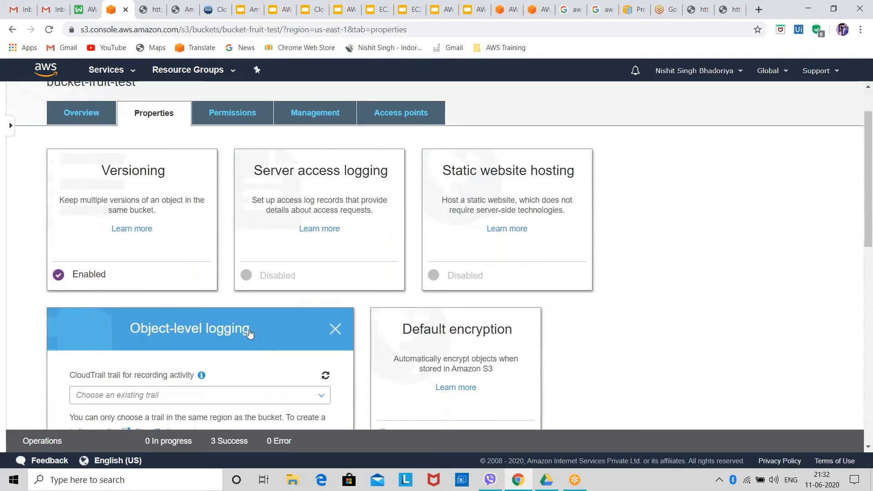
scroll(249, 334, down, 3)
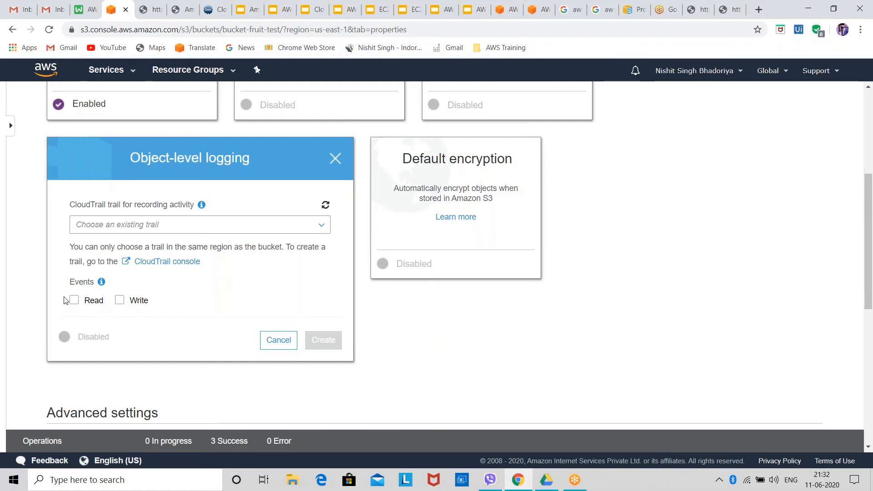
click(335, 159)
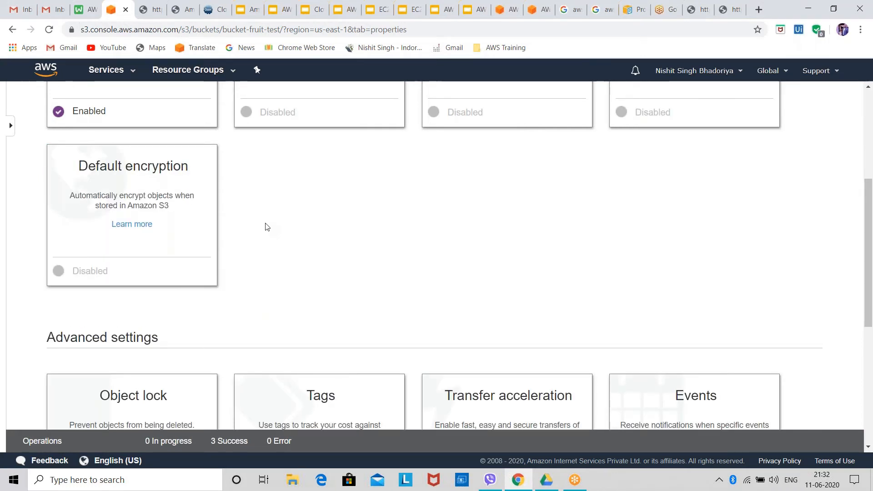
Reopen object-level logging to recheck its trail selection and Read and Write event options, and close it unchanged
scroll(411, 252, up, 3)
scroll(410, 252, up, 1)
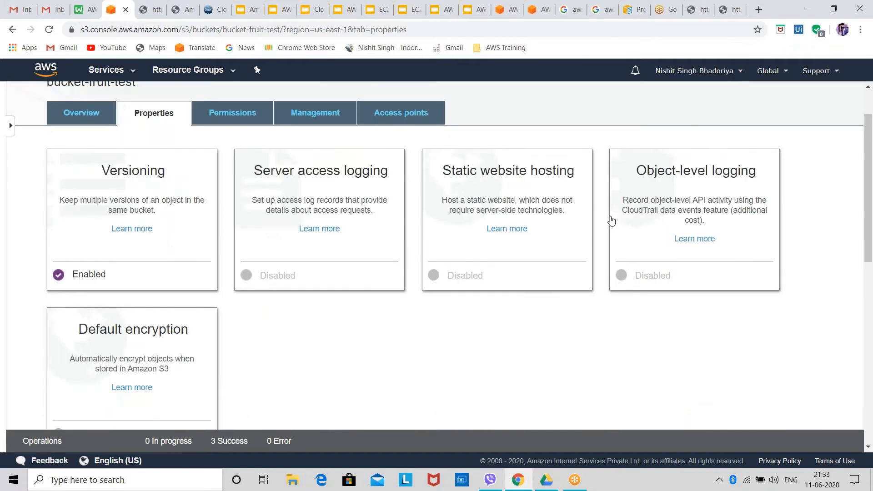
click(628, 180)
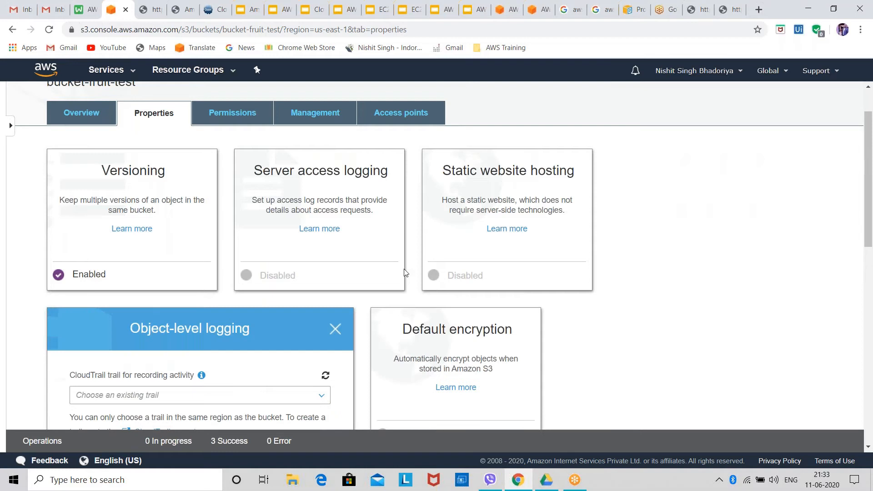
scroll(407, 273, down, 3)
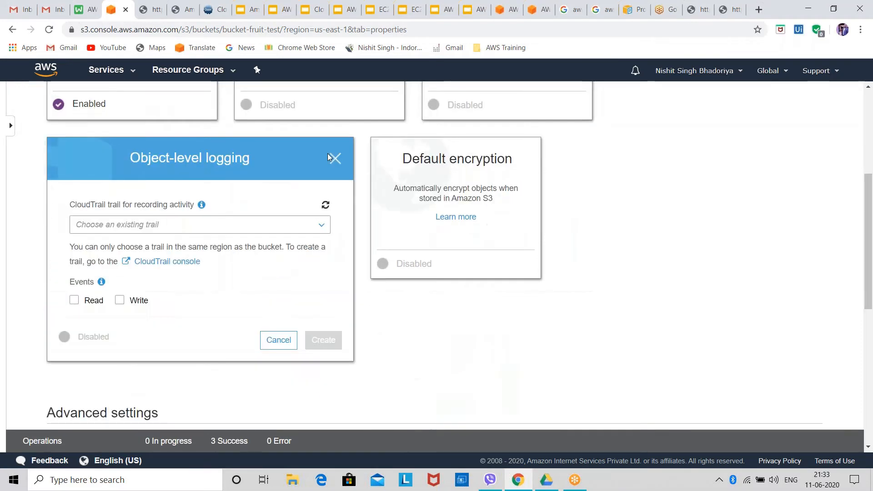
click(331, 157)
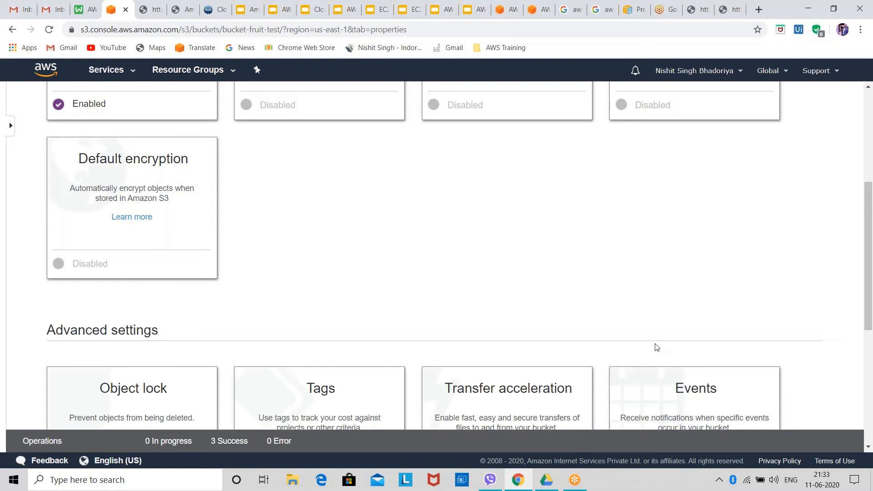
scroll(658, 346, up, 1)
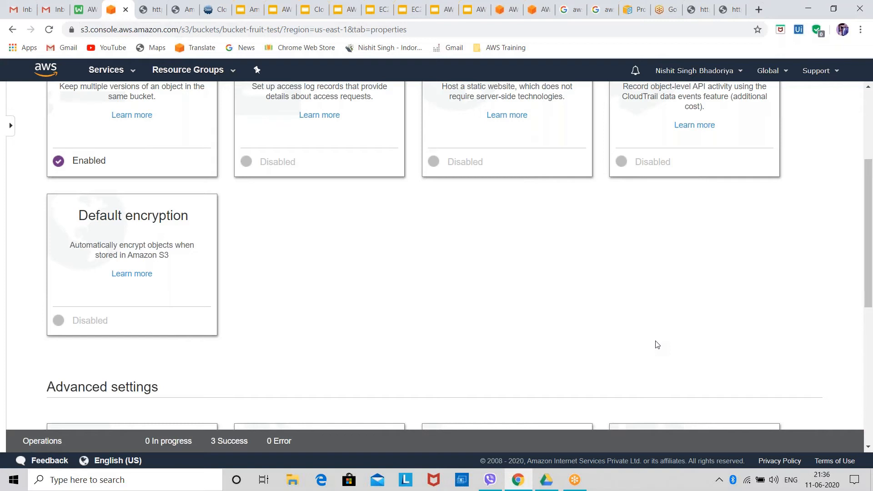
scroll(398, 351, up, 2)
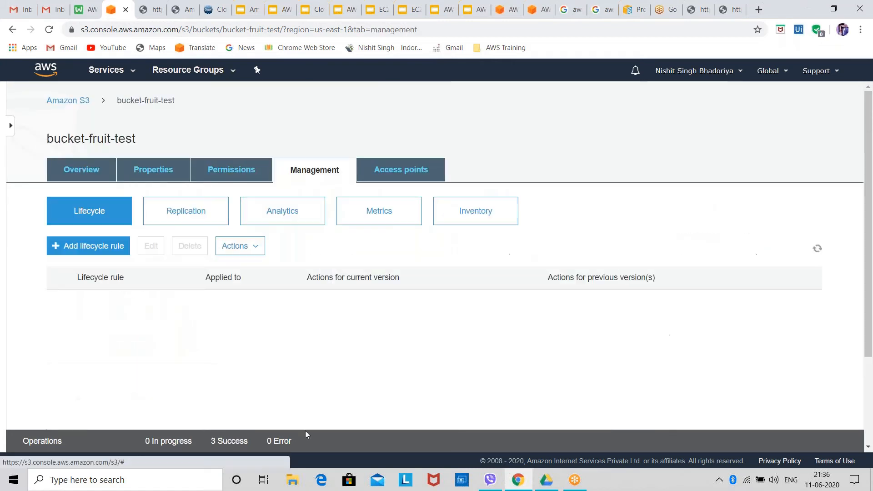
scroll(227, 246, down, 3)
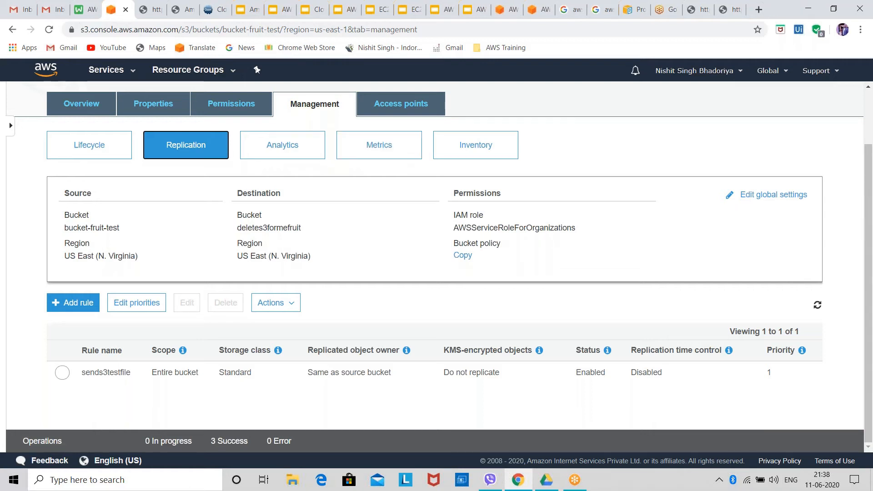
Start creating an access point for the bucket-fruit-test bucket and name it abcd3f
click(401, 104)
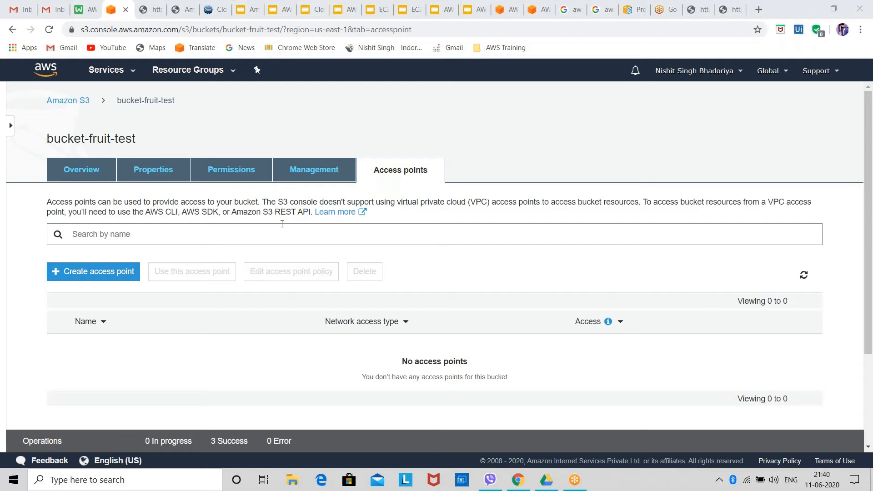
click(117, 273)
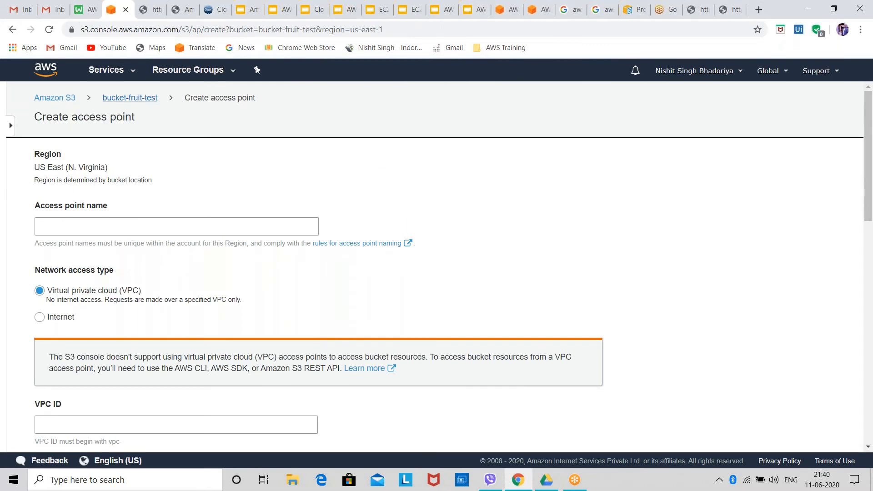
click(130, 98)
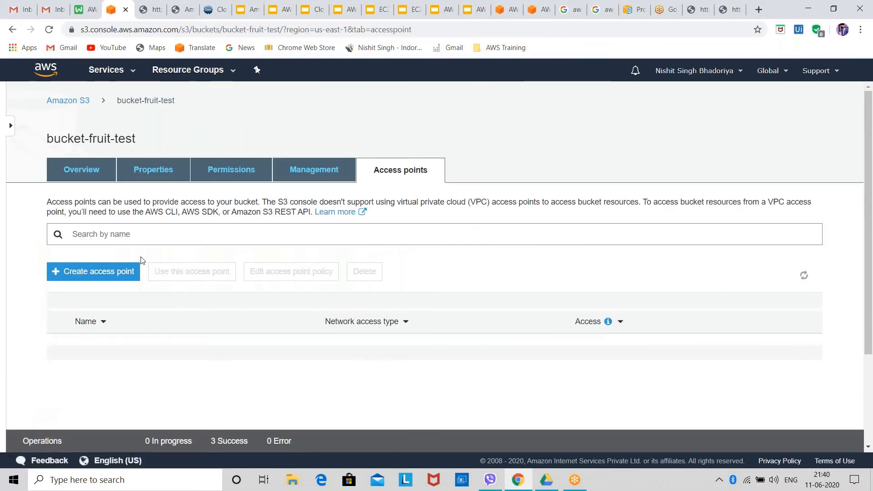
click(121, 271)
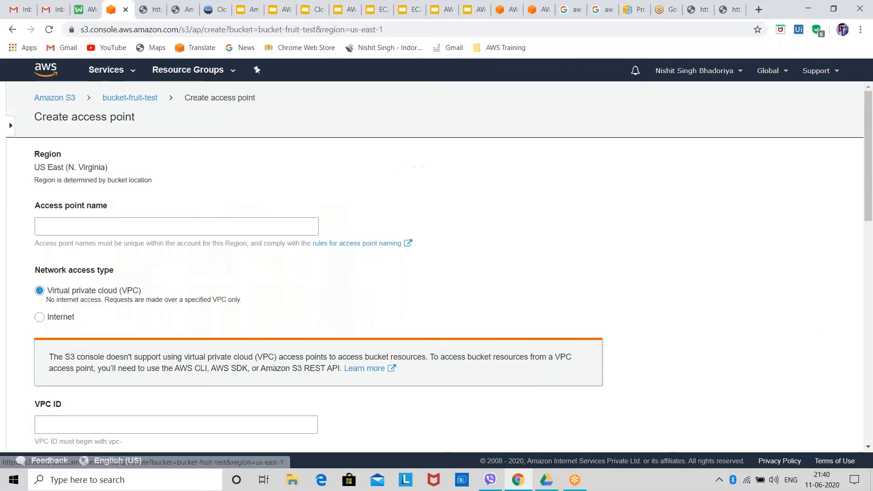
click(71, 224)
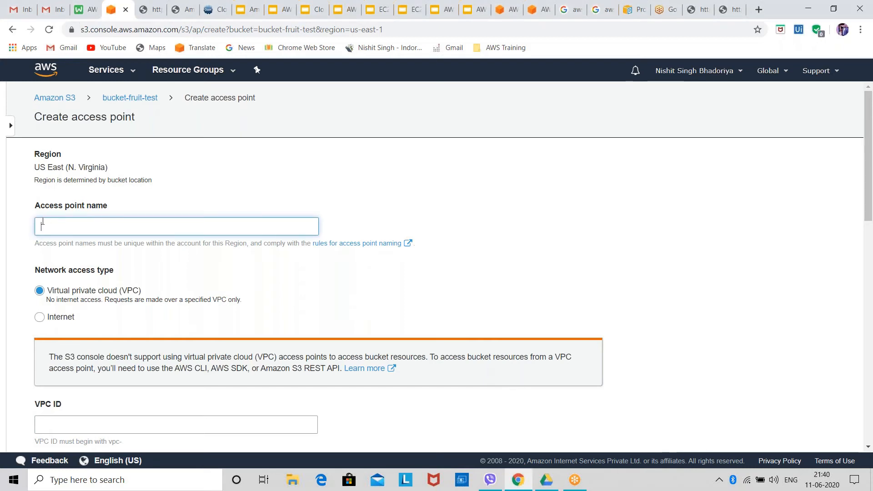
text(abcd3f)
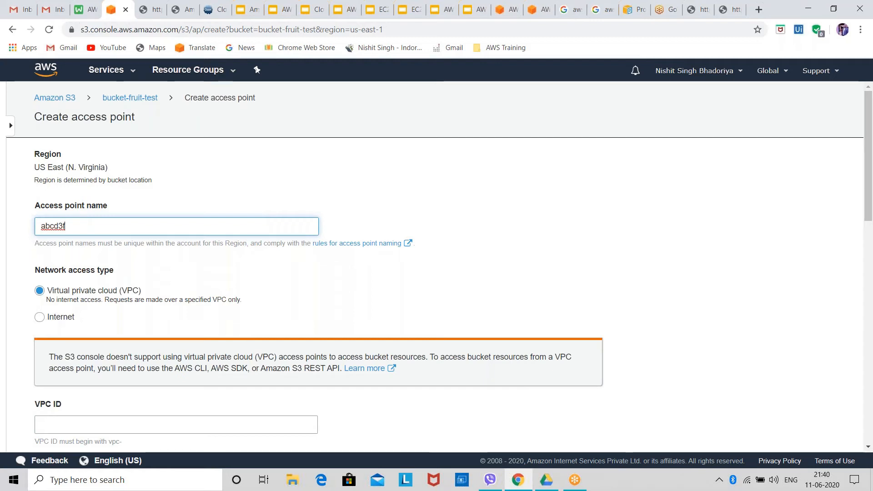
Compare the Internet and Virtual private cloud (VPC) network access types, and set the access point's type to Internet
click(62, 319)
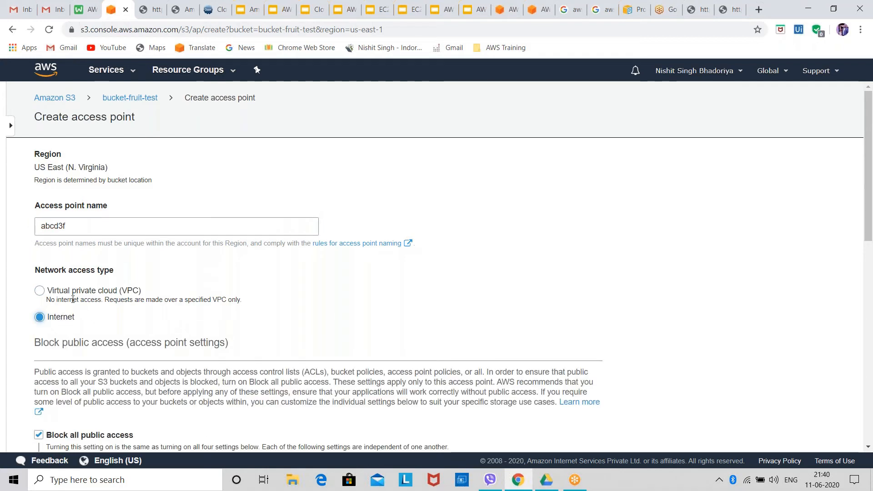
click(97, 292)
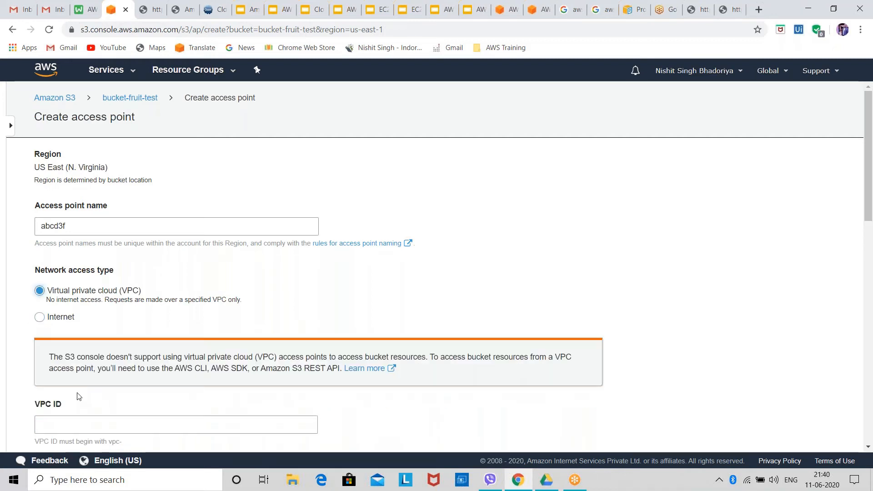
scroll(77, 396, down, 3)
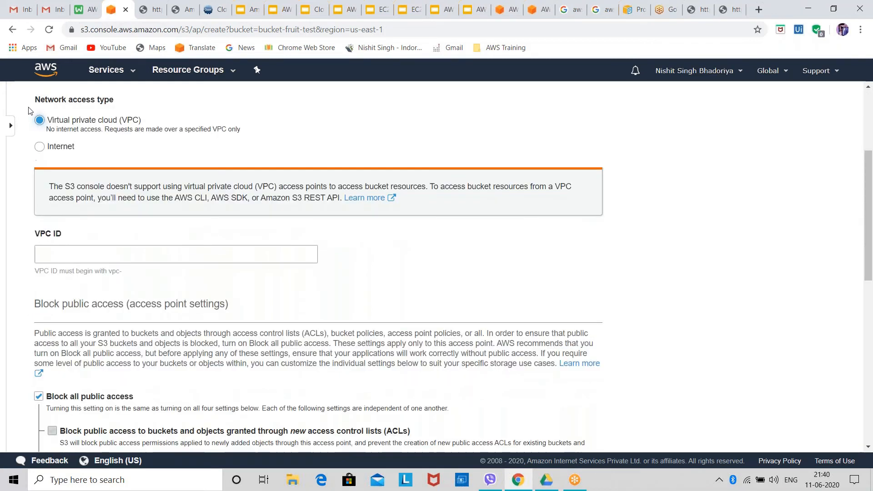
click(40, 147)
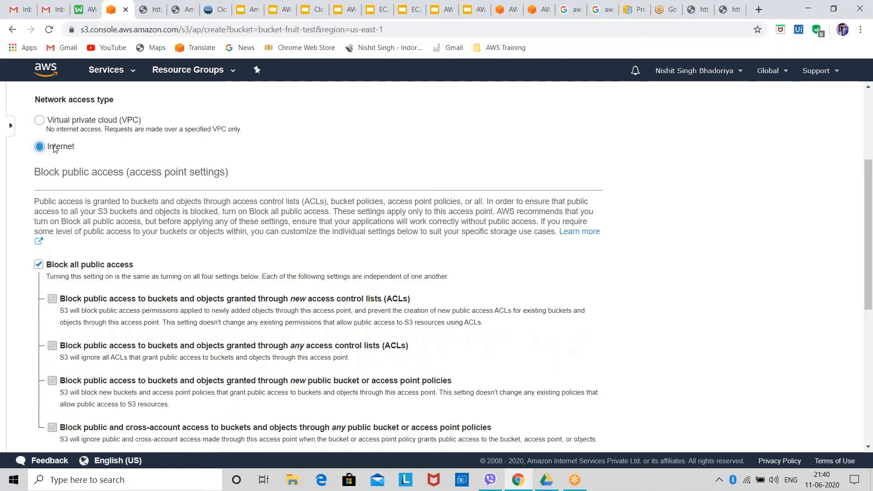
Turn off Block all public access for the access point and create it with an empty access point policy
click(74, 265)
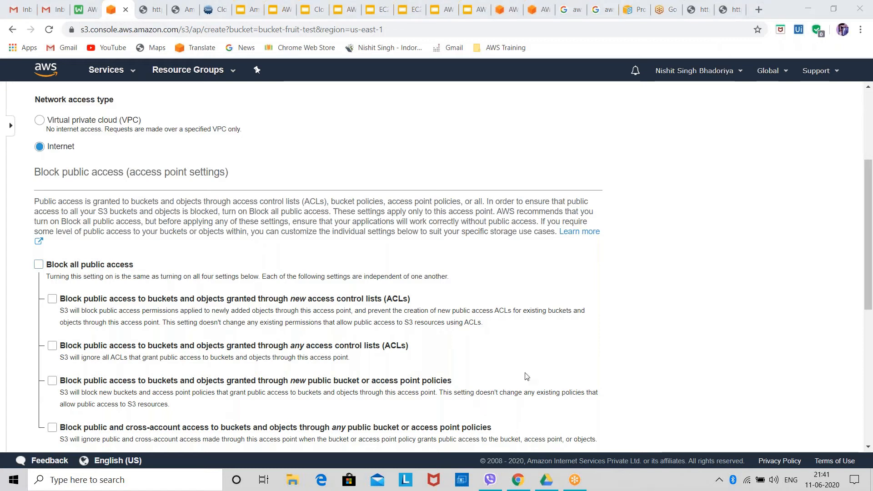
scroll(526, 376, down, 7)
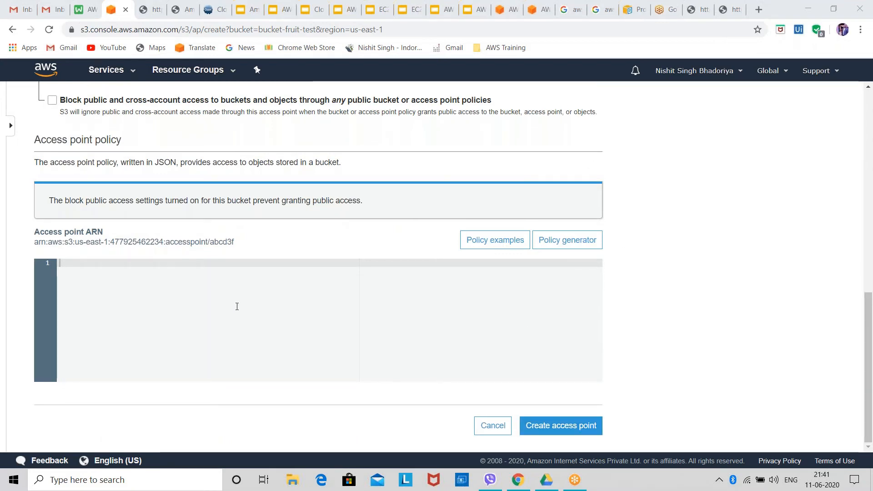
click(536, 427)
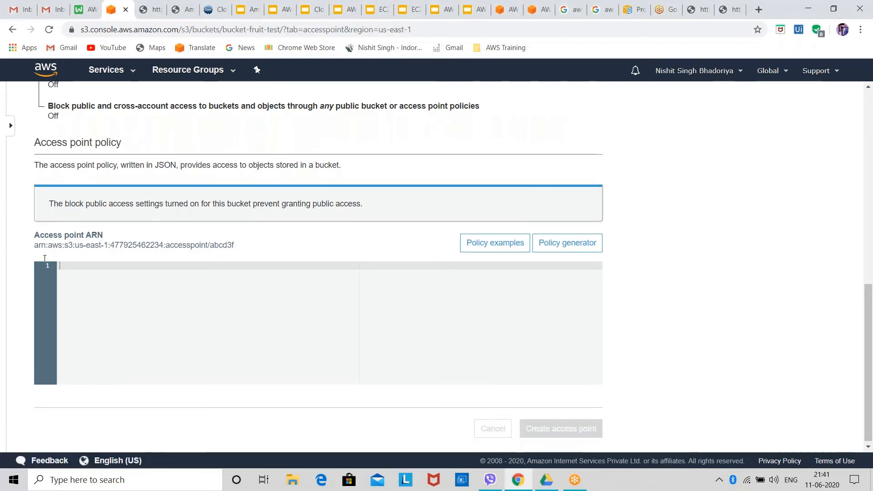
scroll(137, 369, down, 2)
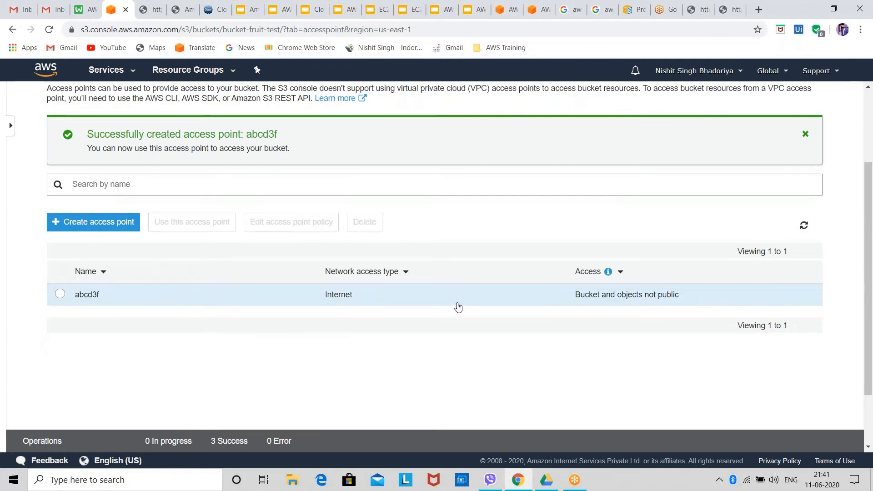
Use the access point abcd3f to open the bucket and view its object list
click(511, 298)
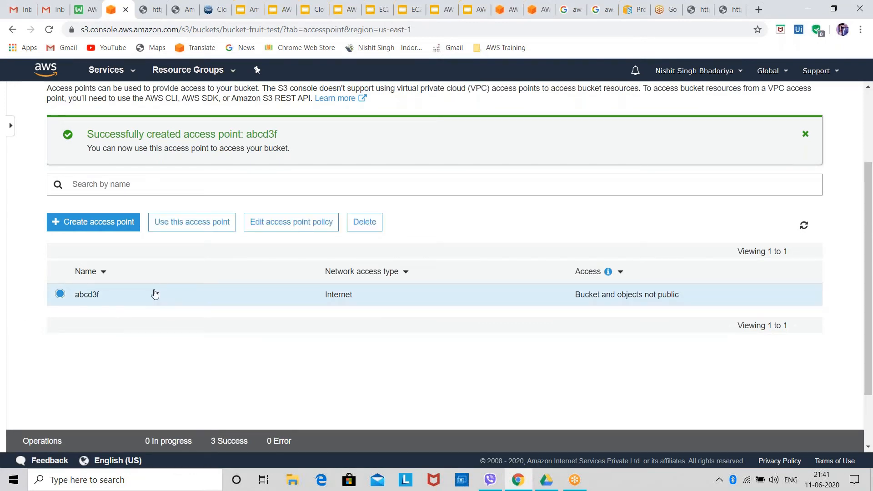
click(192, 222)
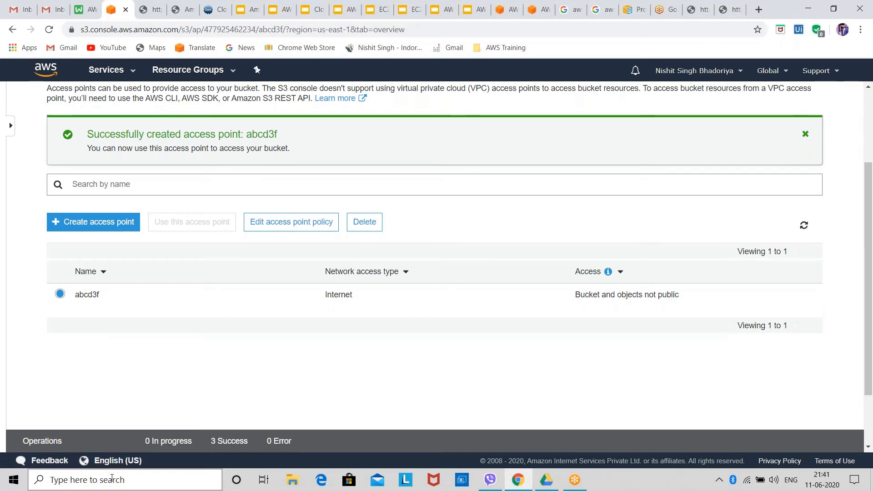
scroll(205, 351, down, 2)
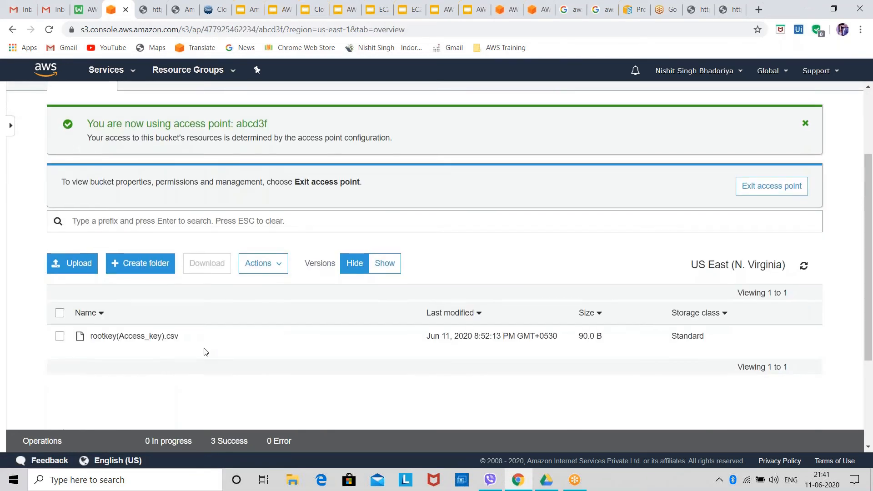
scroll(205, 351, up, 2)
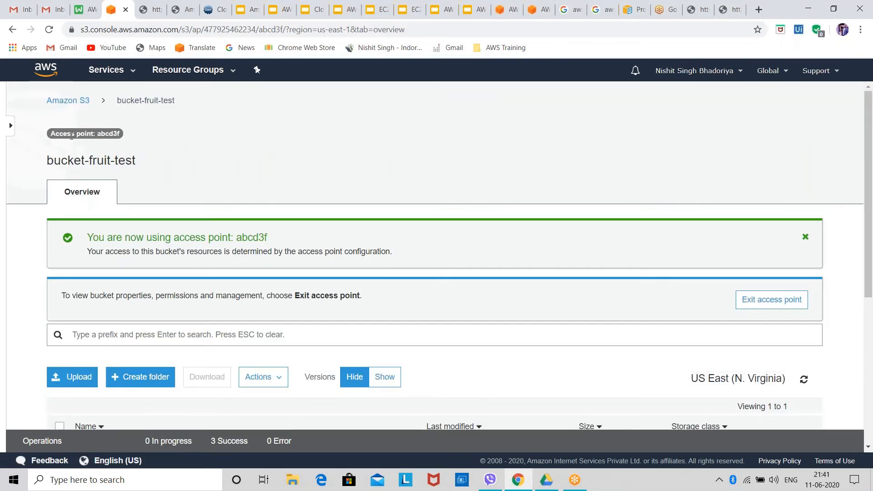
Leave the access point view, reopen the access points of bucket-fruit-test, and select abcd3f
click(69, 101)
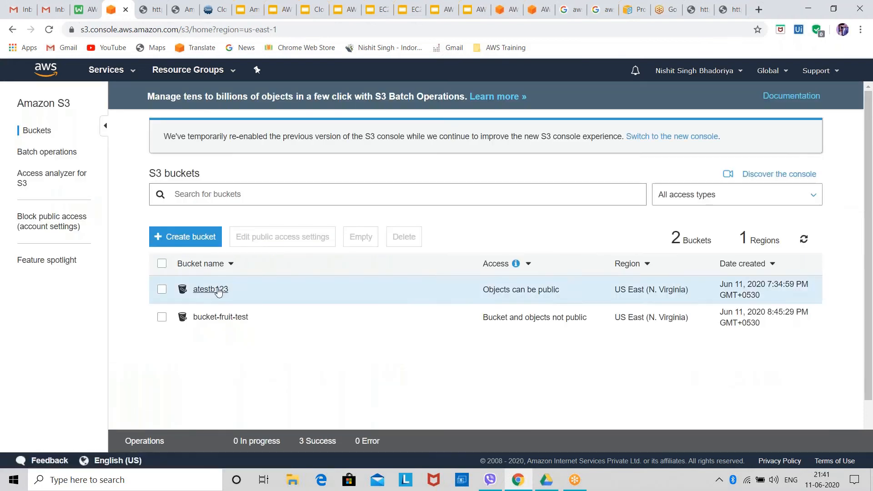
click(219, 318)
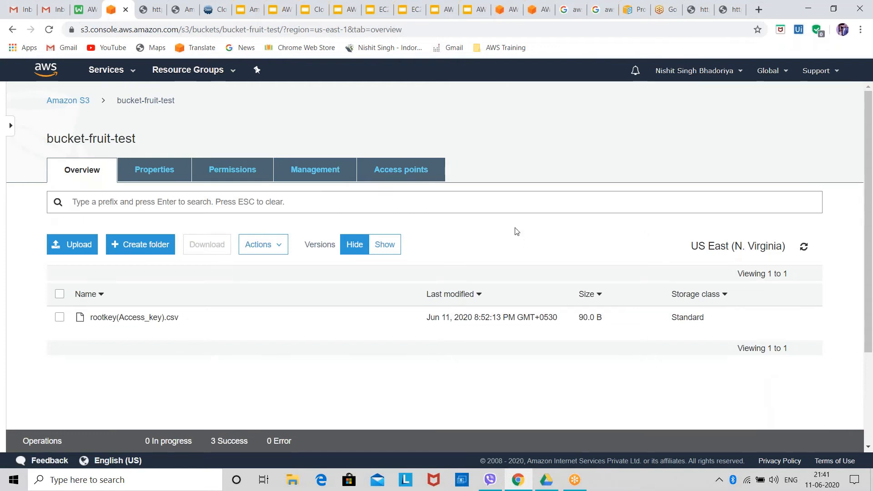
click(419, 168)
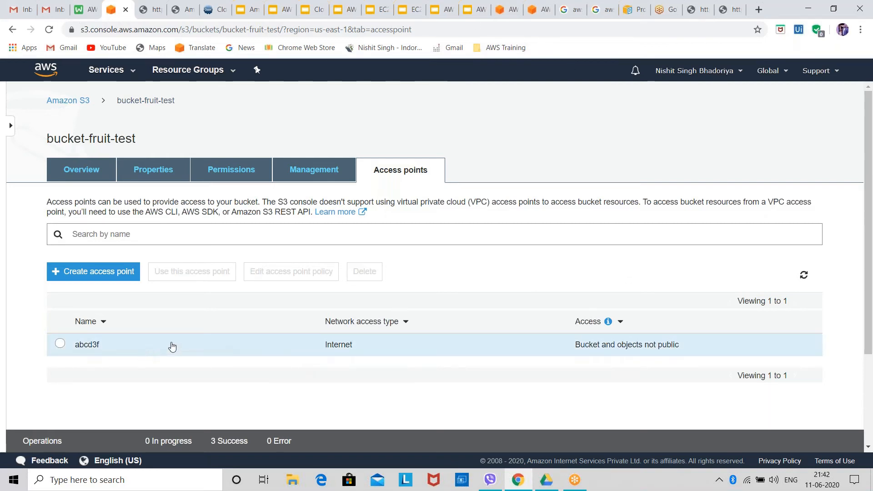
click(314, 349)
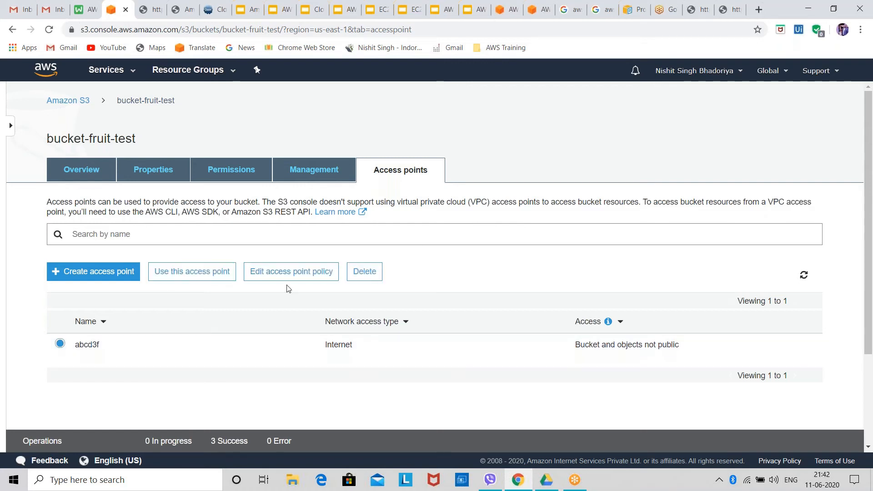
click(357, 273)
click(401, 204)
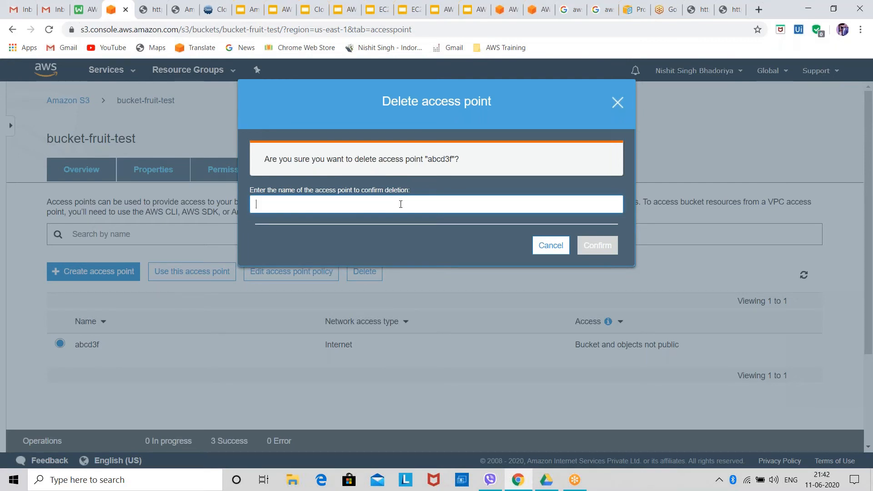
click(549, 248)
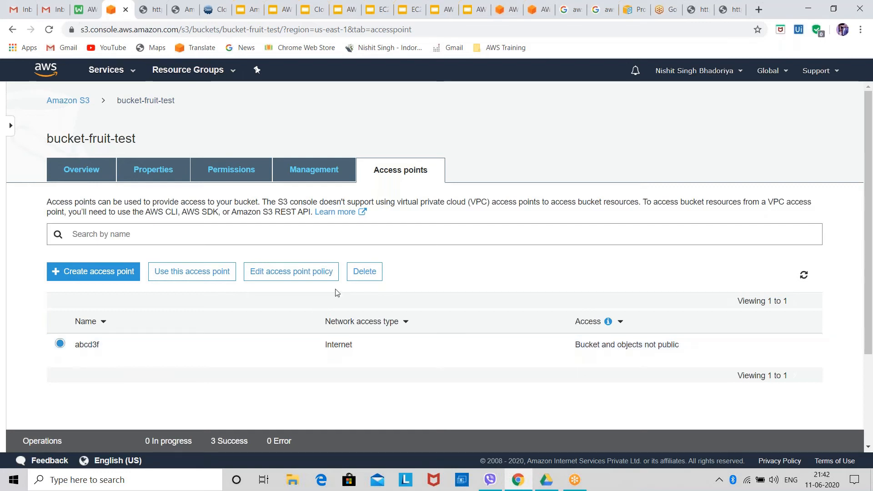
Delete the access point abcd3f, entering its name to confirm the deletion
click(372, 284)
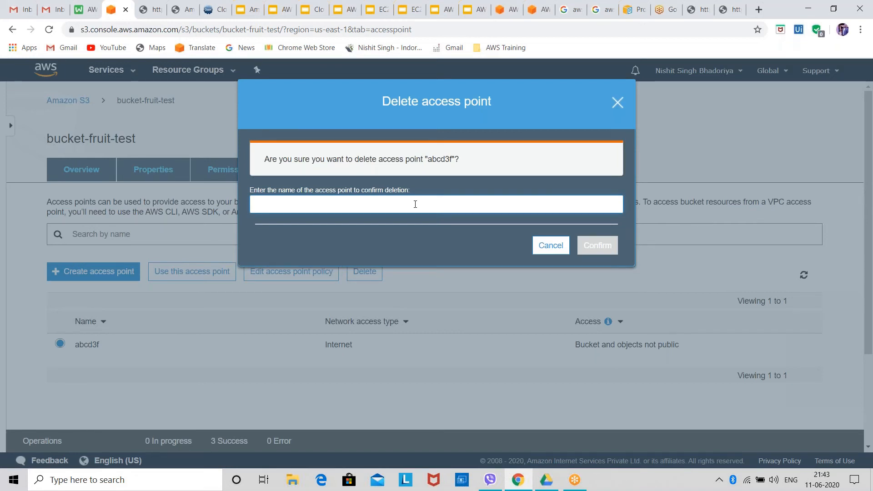
text(abcd3f)
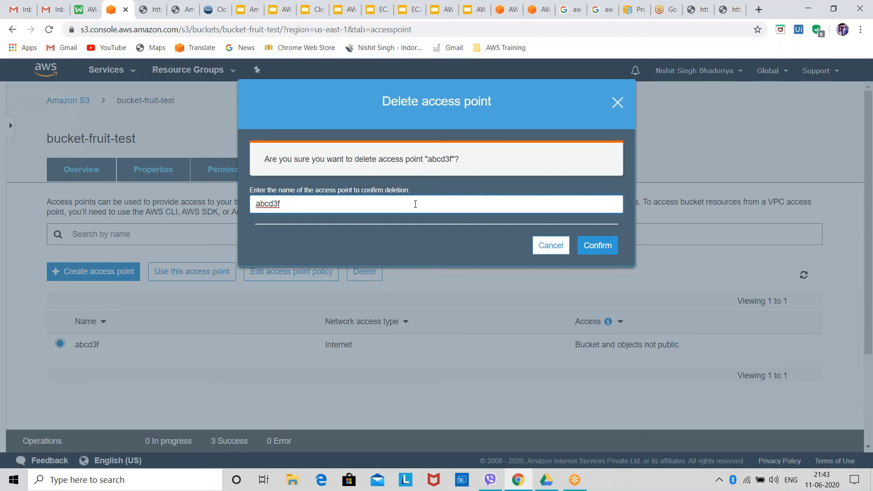
click(599, 254)
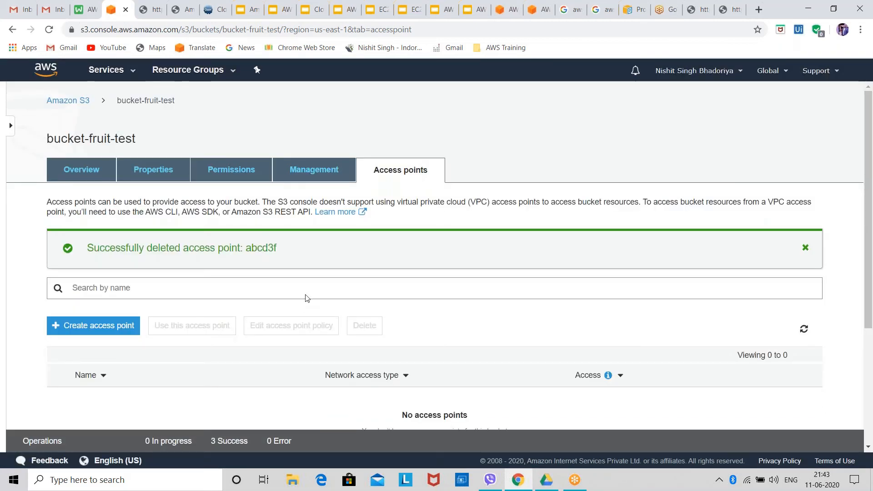
Look over the bucket's management and object overview pages, and return to the list of S3 buckets
scroll(305, 298, down, 4)
scroll(300, 258, up, 4)
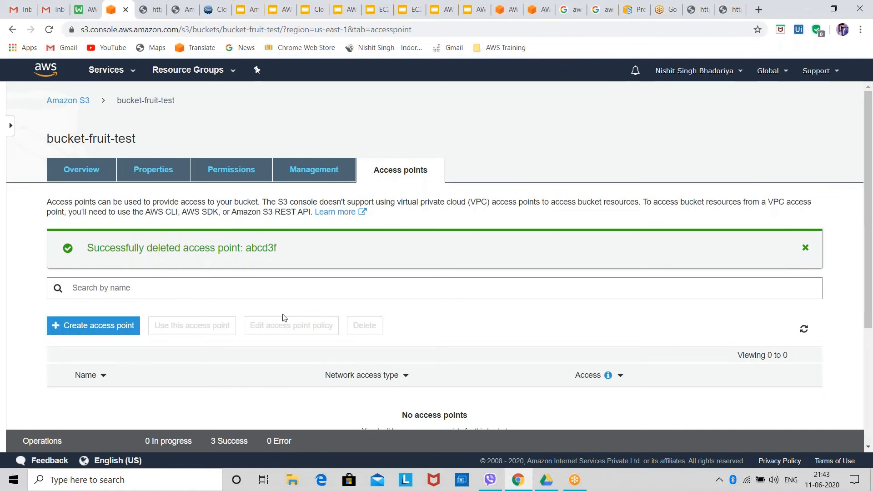
click(333, 180)
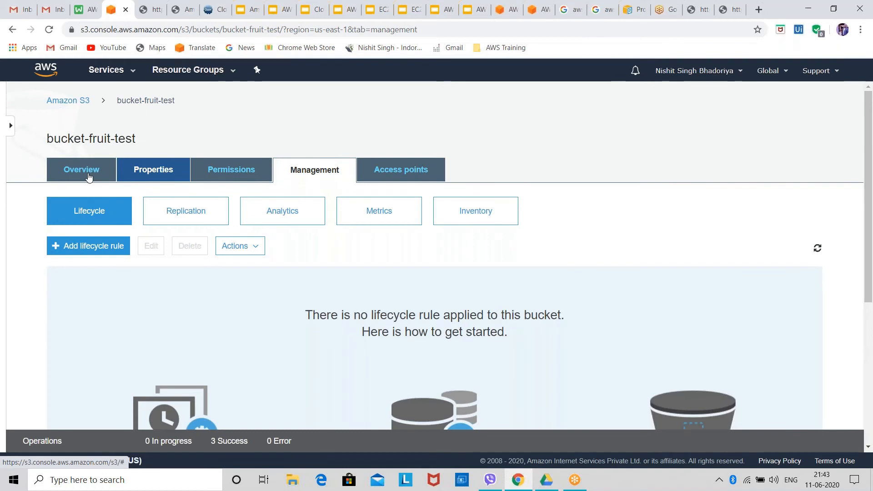
click(89, 177)
click(68, 105)
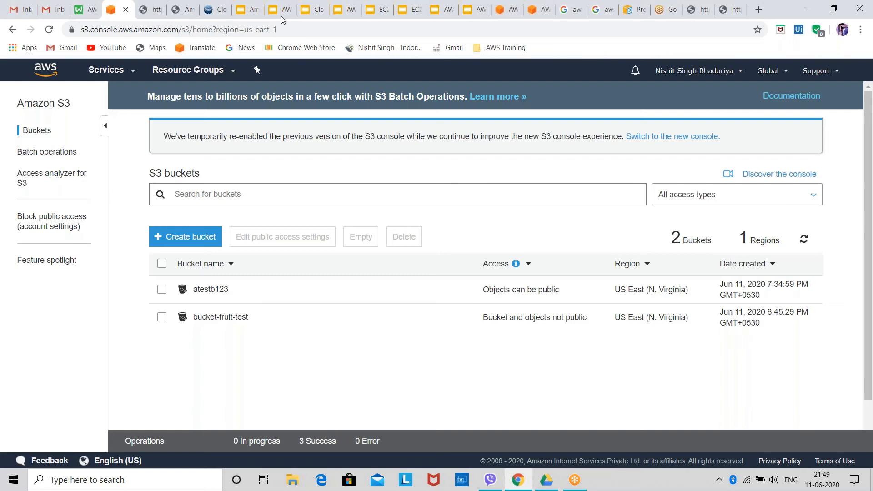
Close the browser page showing the rootkey(Access_key).csv object link and switch to the AWS Free Tier page
click(152, 10)
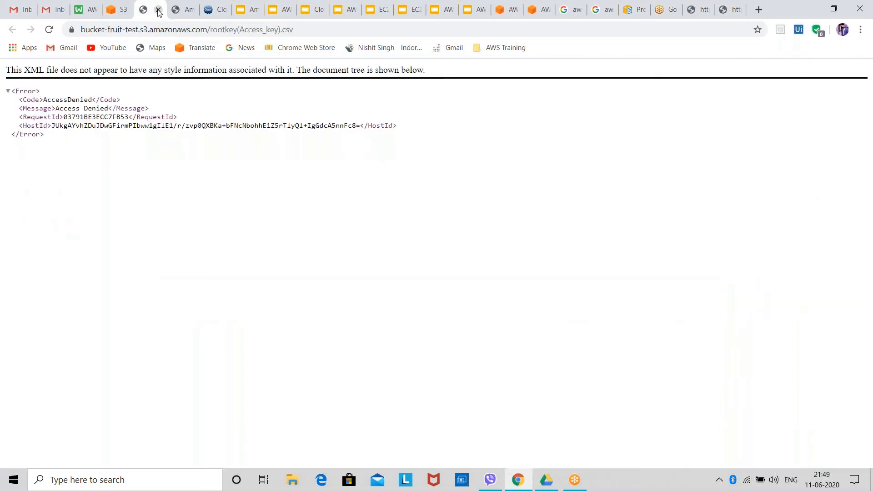
click(157, 10)
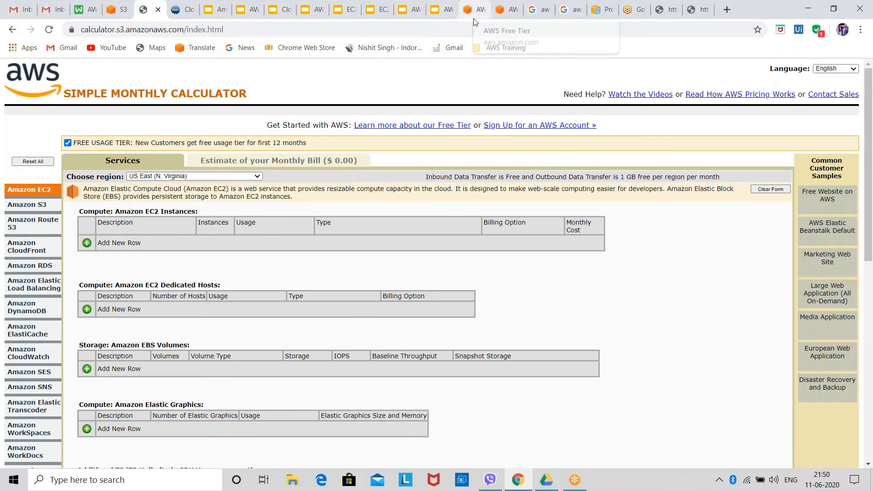
click(475, 10)
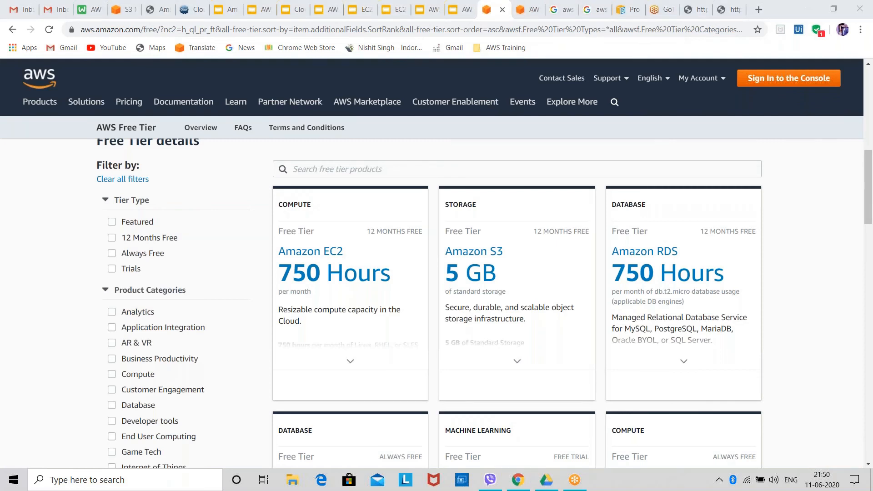
Look over the types of offers and the Free Tier details on the AWS Free Tier page
scroll(403, 151, up, 1)
scroll(402, 136, up, 3)
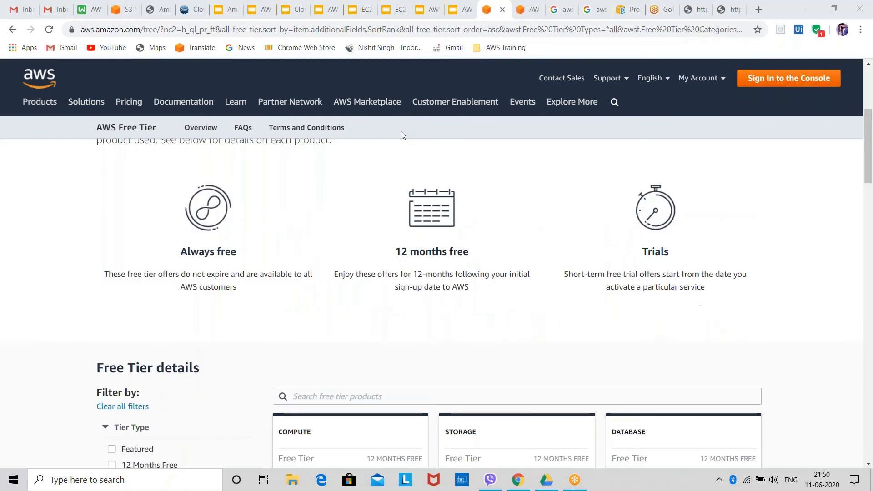
scroll(414, 223, down, 3)
click(400, 30)
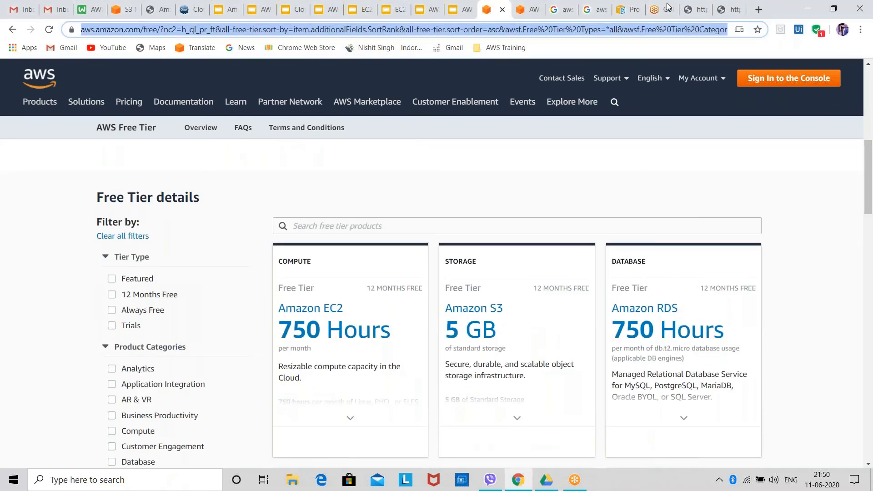
click(807, 142)
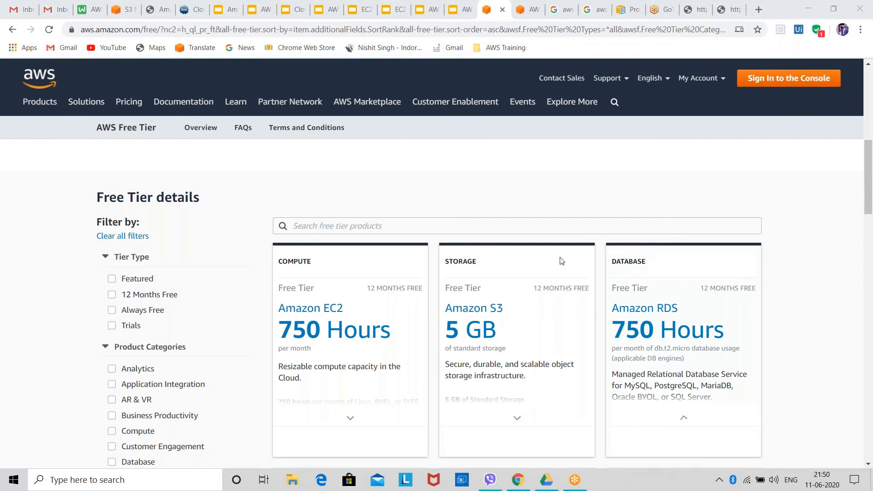
scroll(364, 258, up, 6)
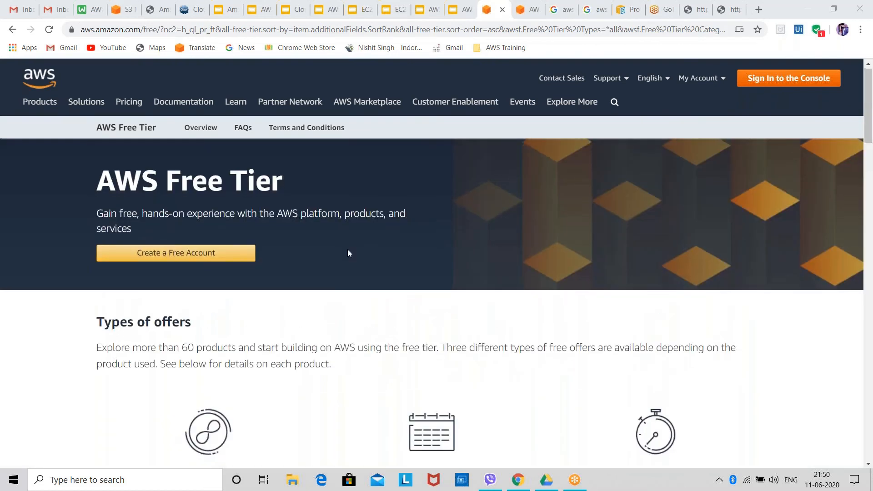
scroll(347, 250, down, 5)
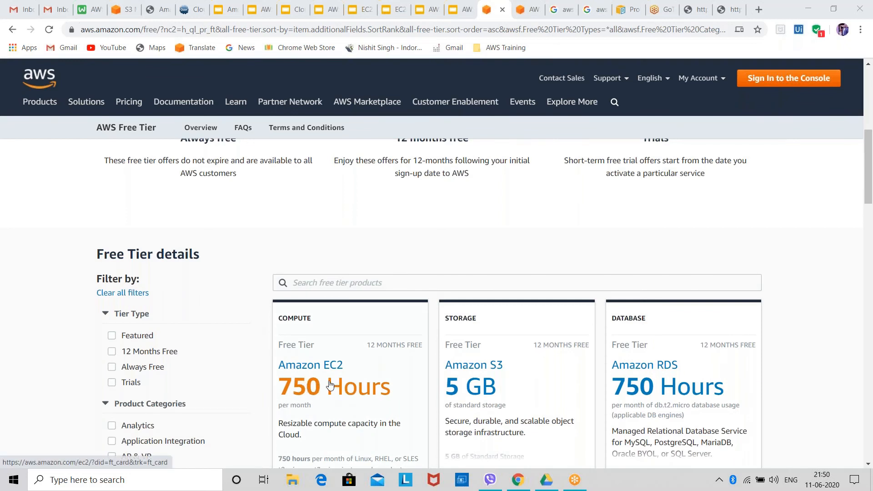
Highlight the "per month" text under the hours on the Amazon EC2 free tier card
click(305, 408)
drag(315, 409, 282, 408)
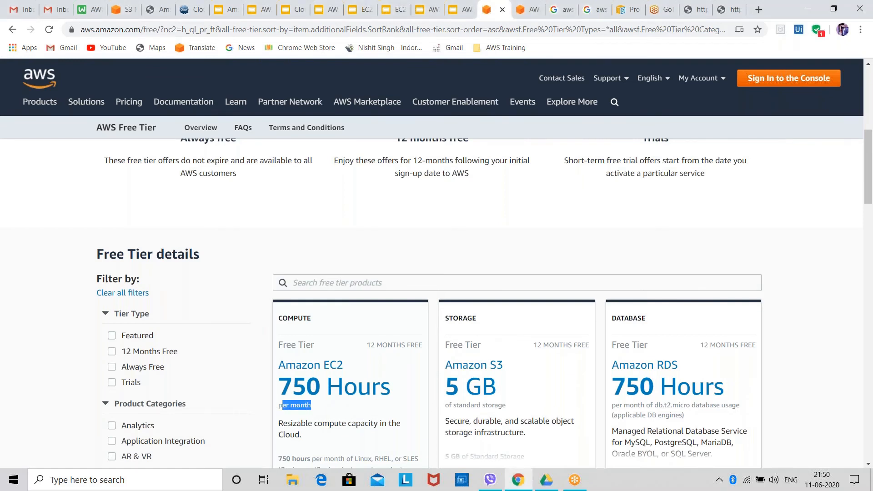
click(270, 415)
triple_click(274, 410)
click(661, 23)
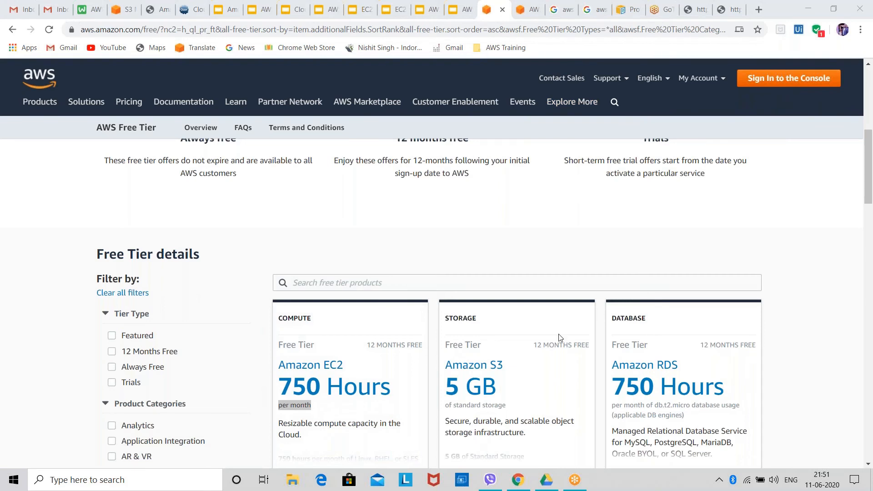
Examine the Amazon S3 free tier card, highlighting its Standard Storage allowance and its 12 MONTHS FREE label
scroll(455, 276, down, 2)
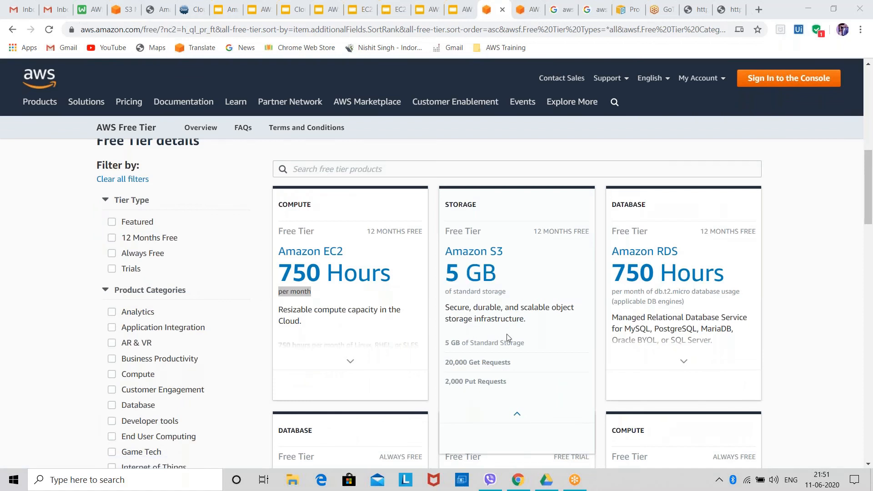
click(531, 345)
drag(531, 345, 473, 350)
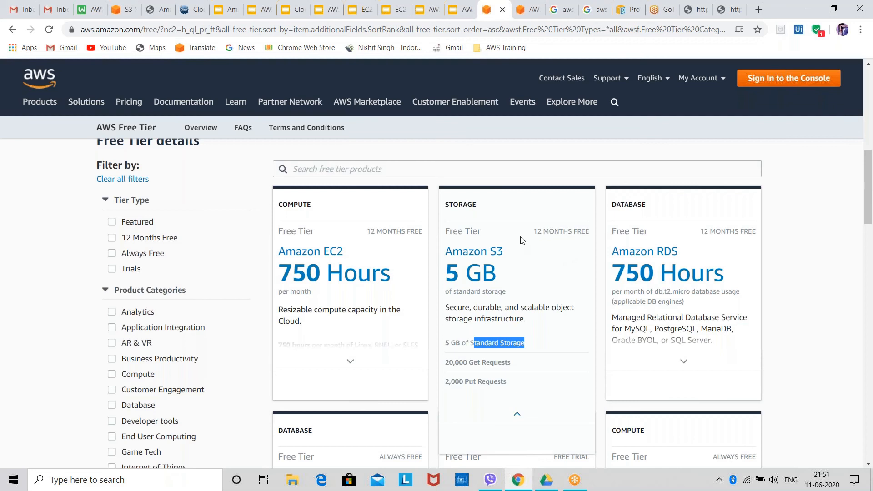
click(535, 233)
drag(535, 234, 595, 242)
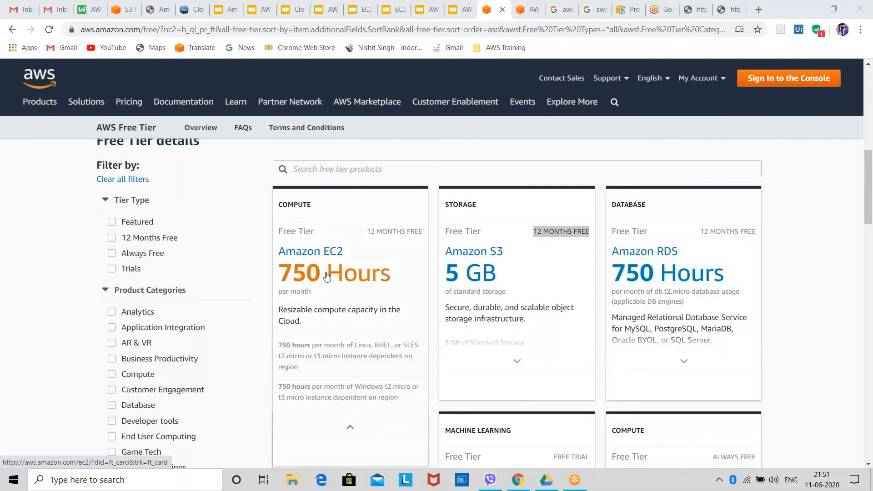
Review the Amazon DynamoDB, SageMaker and AWS Lambda cards, highlighting the ALWAYS FREE label on the Lambda card
scroll(784, 314, down, 1)
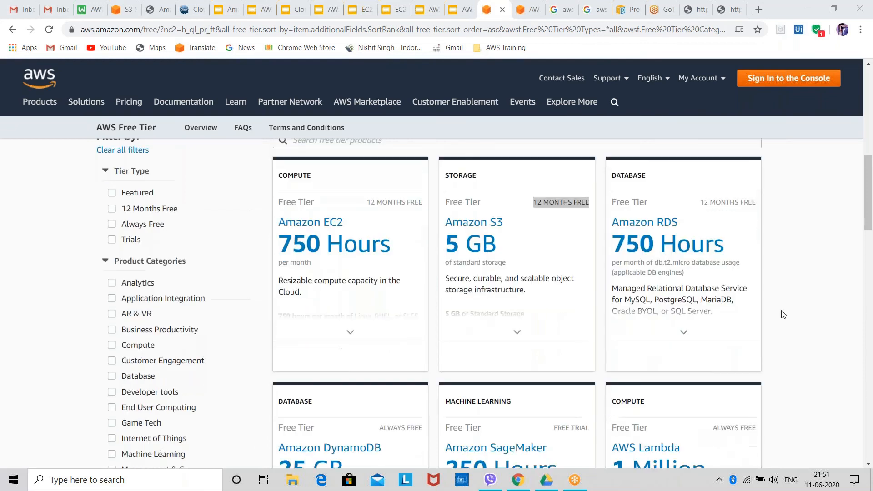
scroll(783, 314, down, 3)
scroll(782, 314, down, 2)
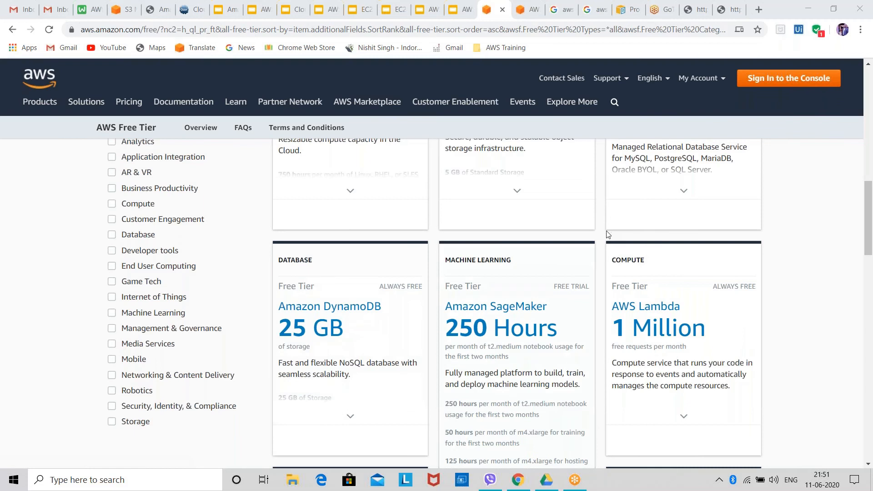
mouse_move(342, 369)
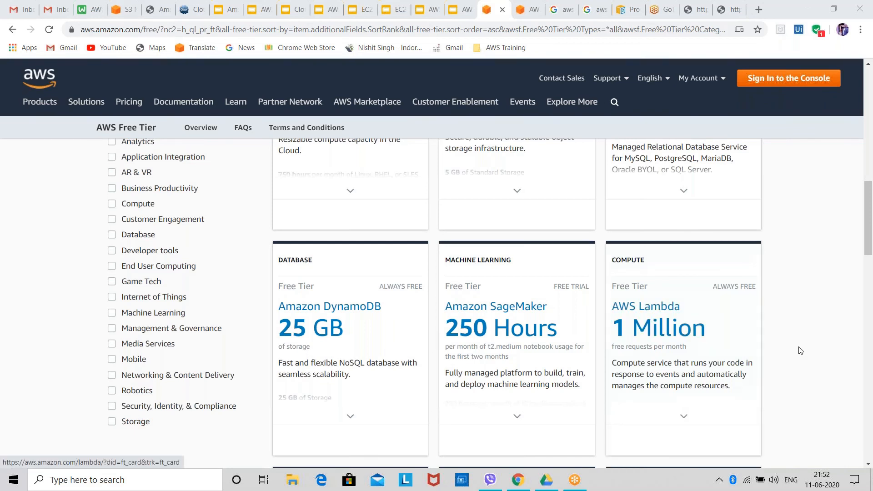
scroll(619, 282, down, 1)
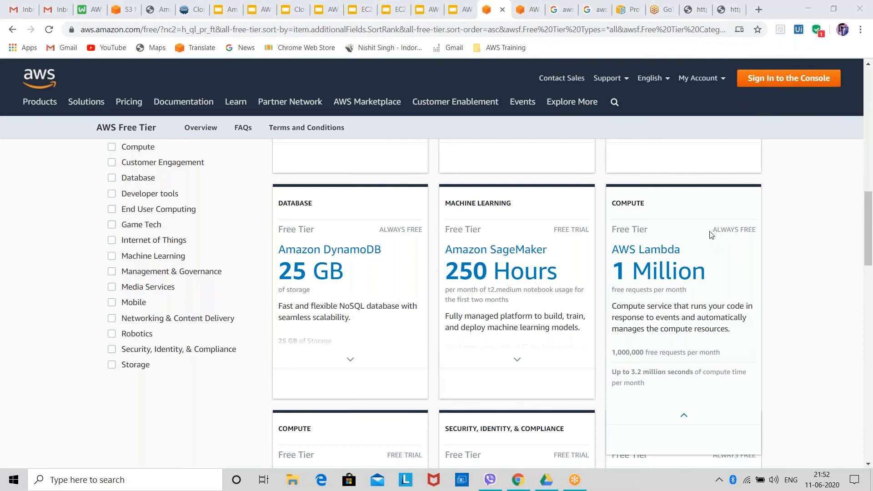
drag(711, 232, 752, 231)
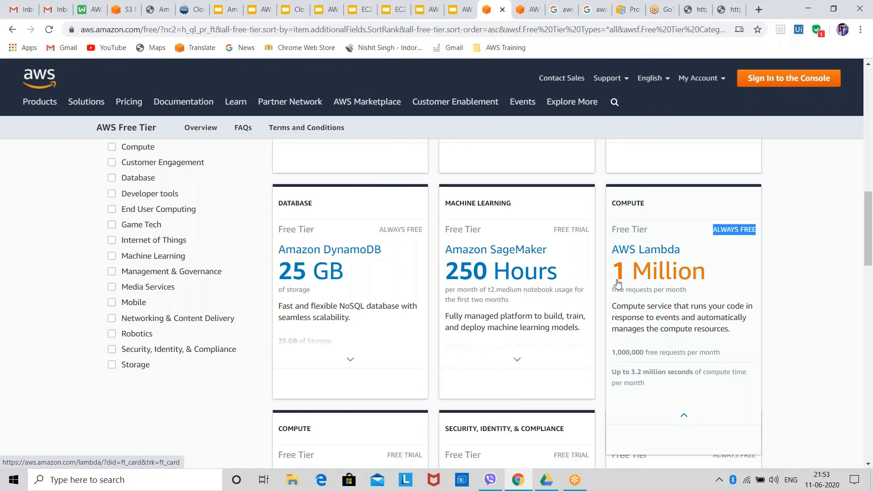
Look through the Amazon Lightsail, GuardDuty and SNS cards and go to page 2 of the free tier products
scroll(247, 316, down, 3)
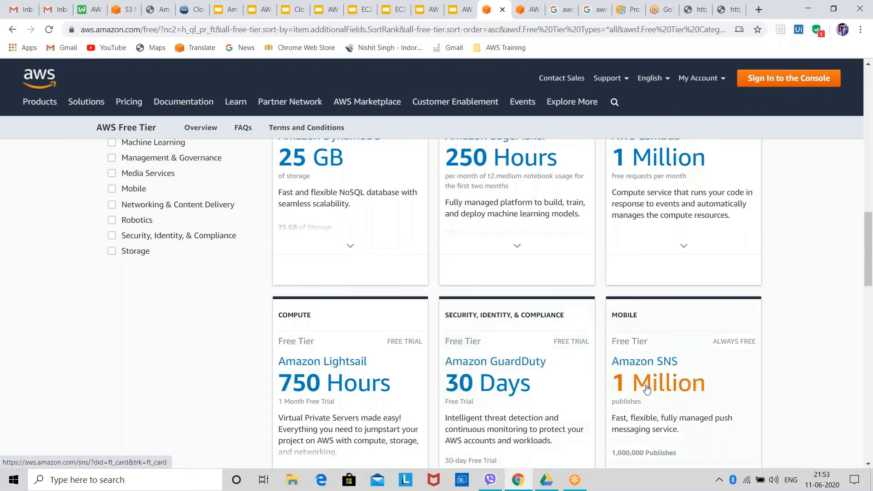
scroll(647, 388, down, 1)
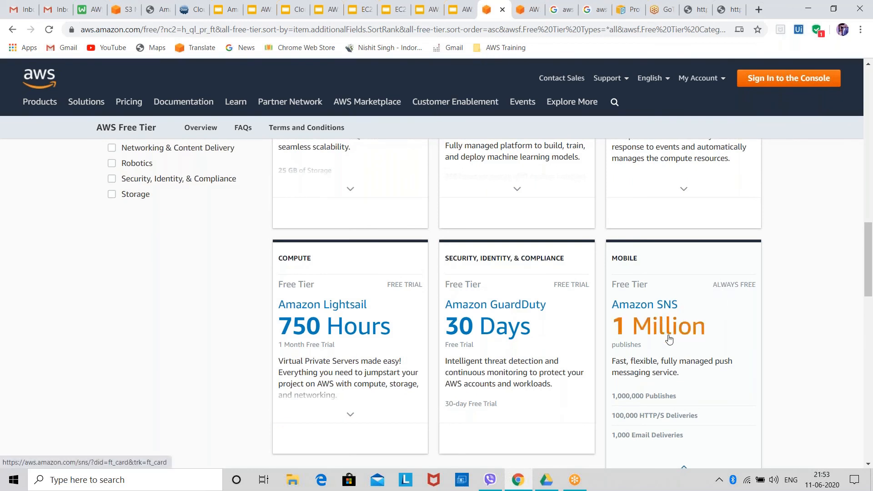
scroll(669, 339, down, 5)
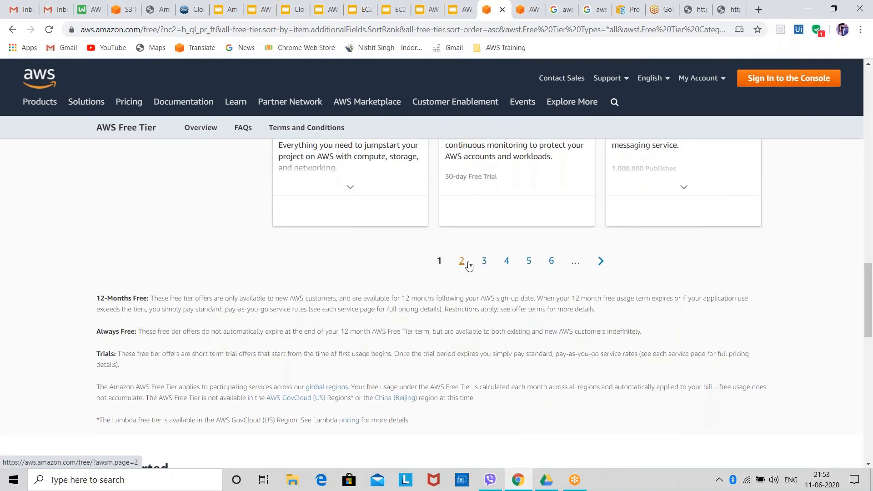
scroll(493, 358, up, 15)
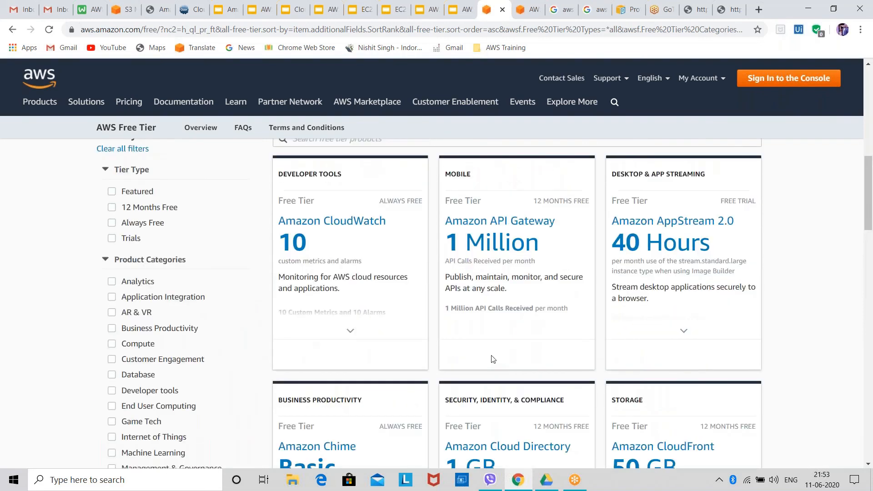
Expand the Amazon CloudWatch card on page 2 and read its free tier allowances
scroll(492, 358, up, 1)
click(351, 331)
mouse_move(359, 206)
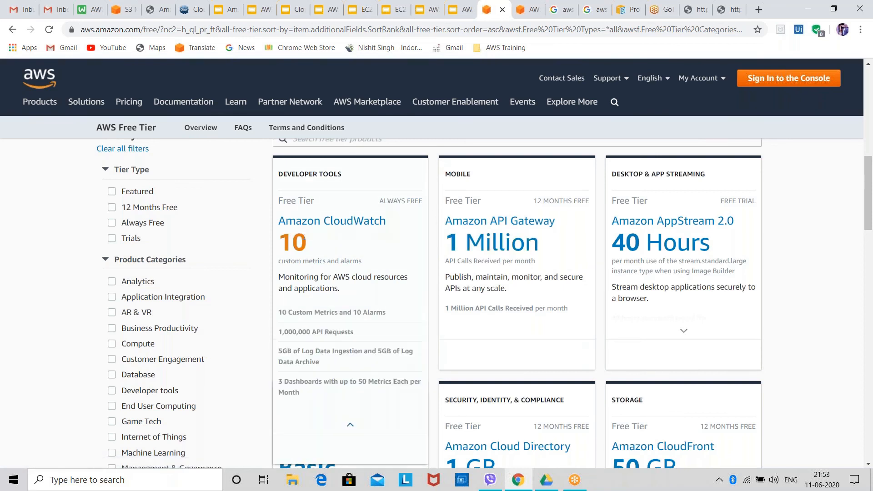
drag(278, 221, 309, 248)
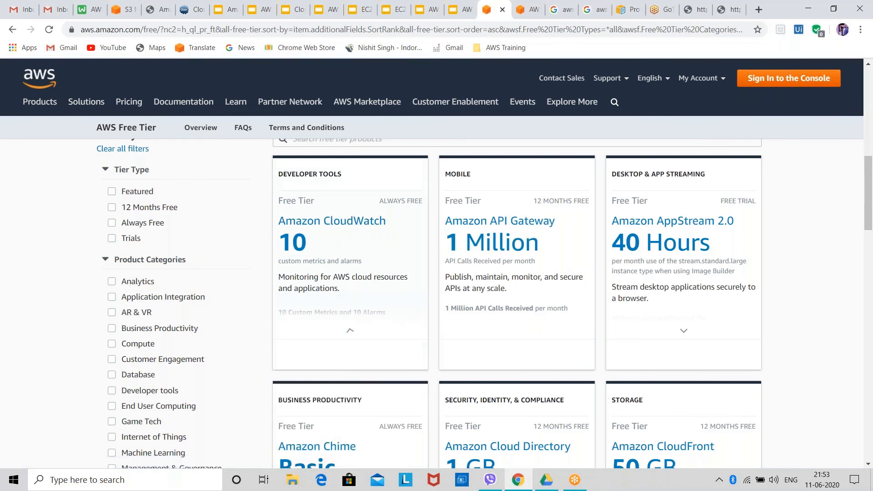
Go to page 3 of the free tier products and return to the types of offers section
scroll(542, 252, down, 15)
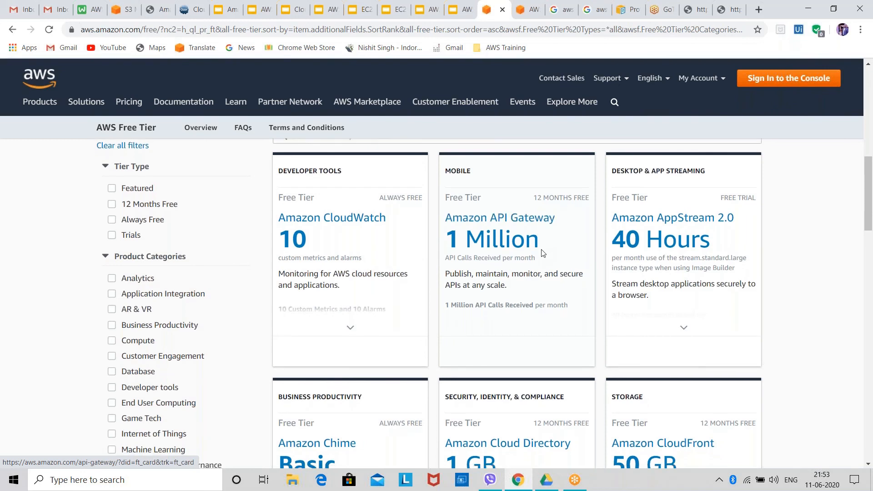
scroll(478, 187, down, 2)
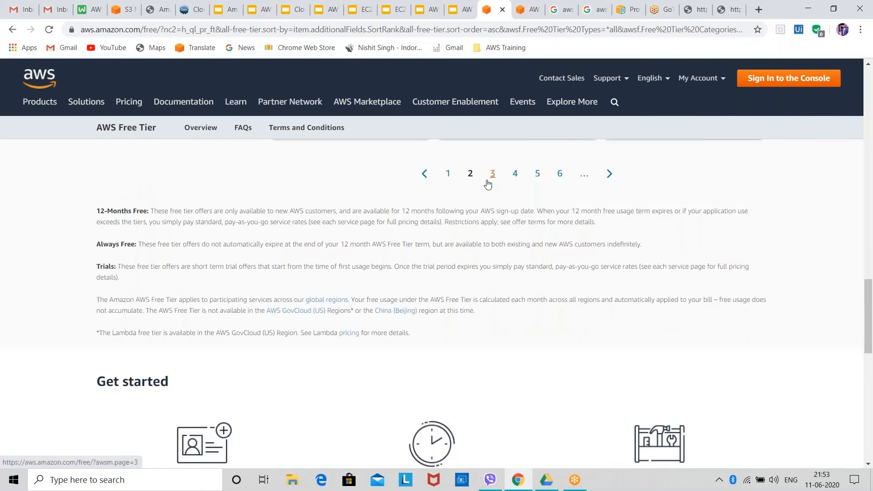
click(491, 185)
scroll(501, 228, up, 5)
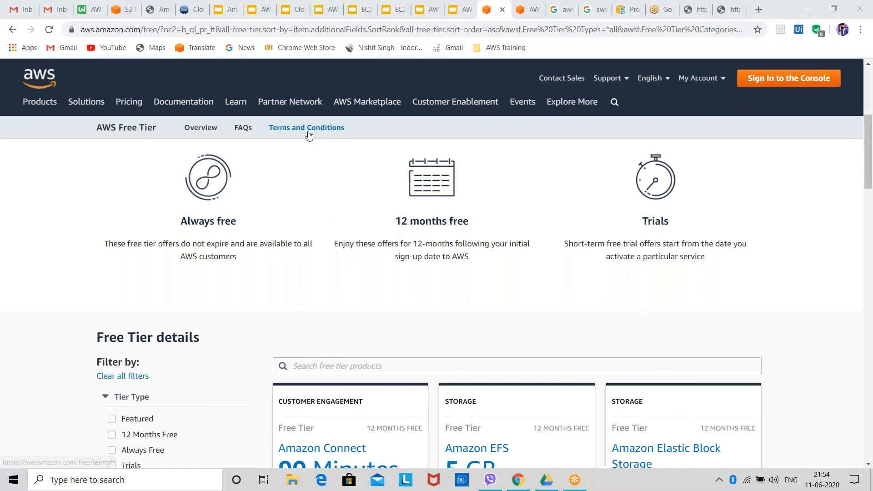
scroll(167, 114, up, 1)
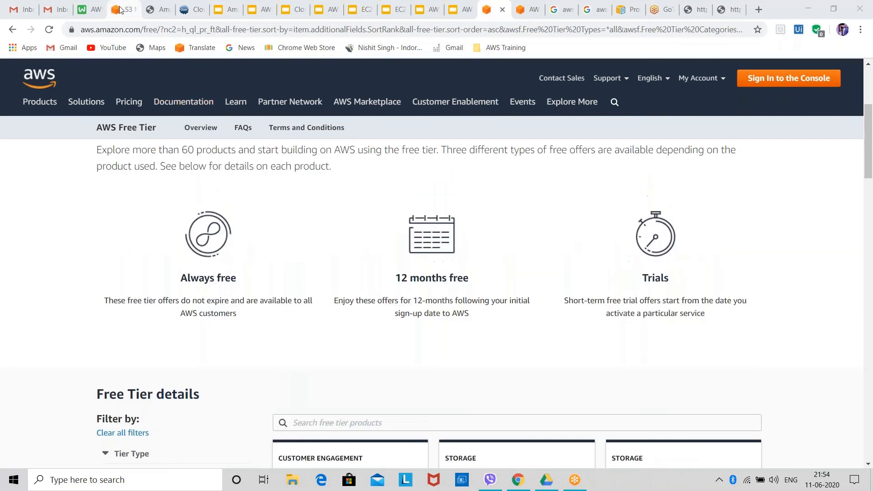
Switch to the S3 console, open the account's billing dashboard, and examine Top Free Tier Services by Usage
click(124, 10)
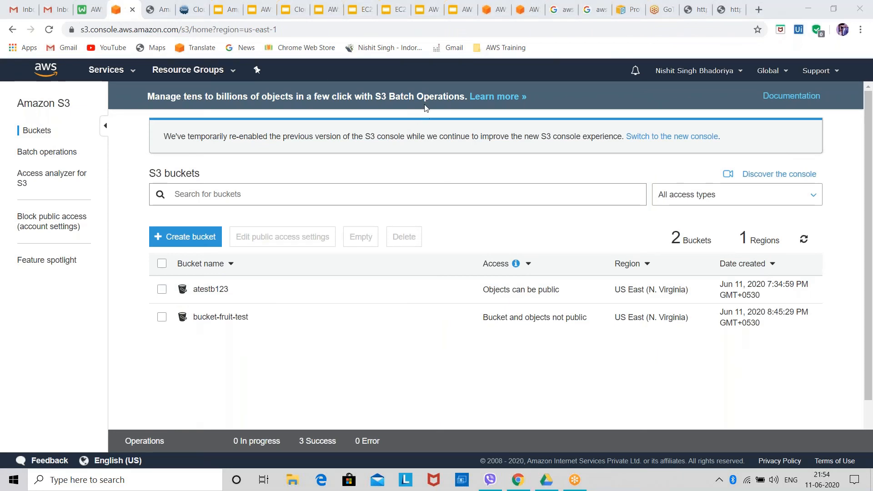
click(691, 71)
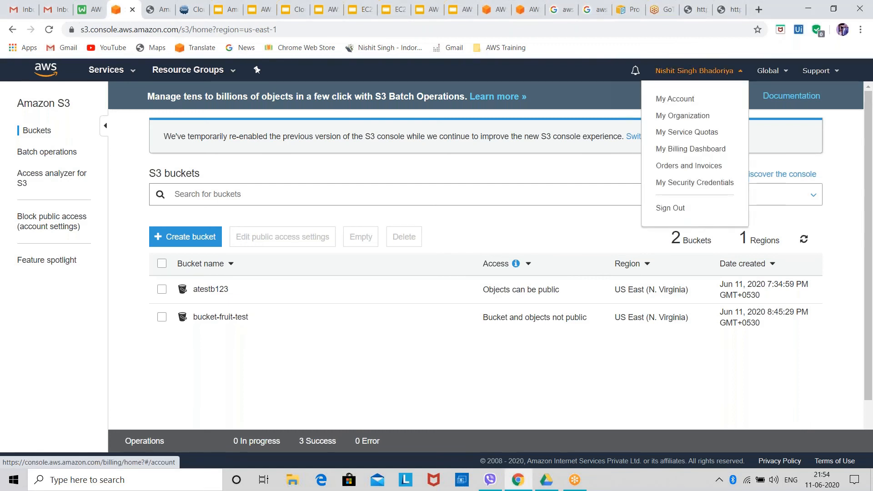
click(673, 150)
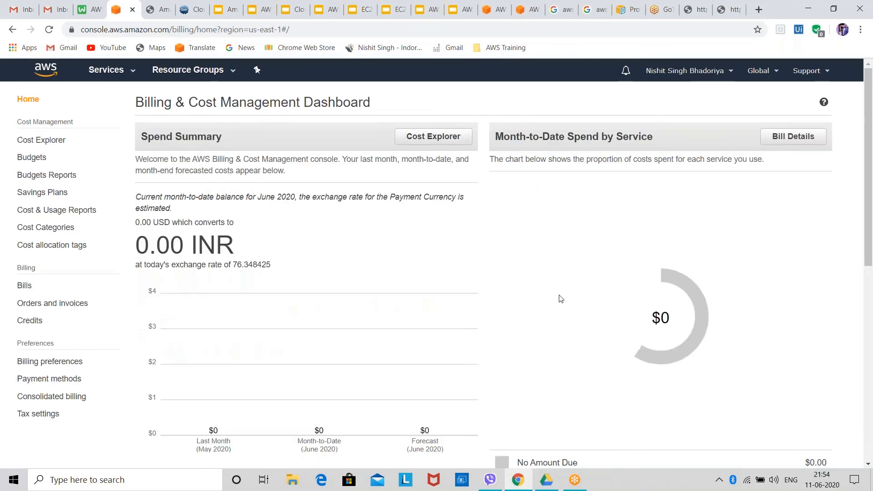
scroll(564, 299, down, 1)
scroll(564, 300, down, 7)
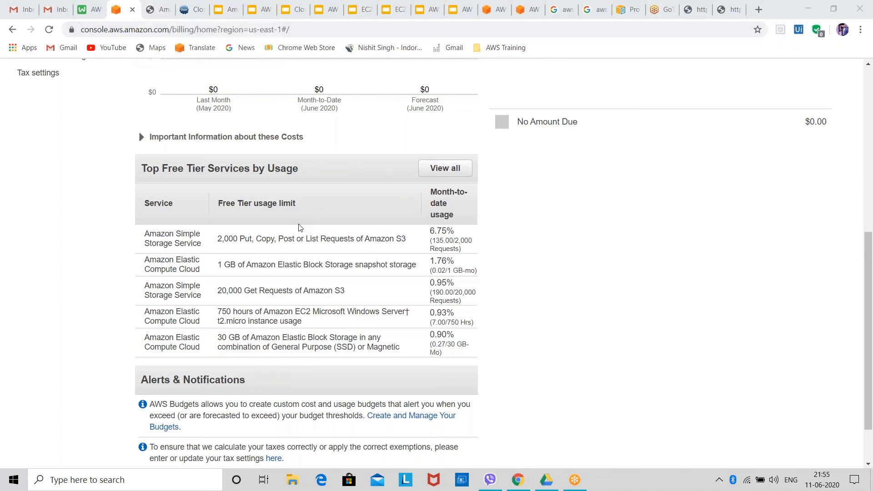
Switch to the AWS Simple Monthly Calculator and display the cost estimate form for Amazon S3
click(153, 10)
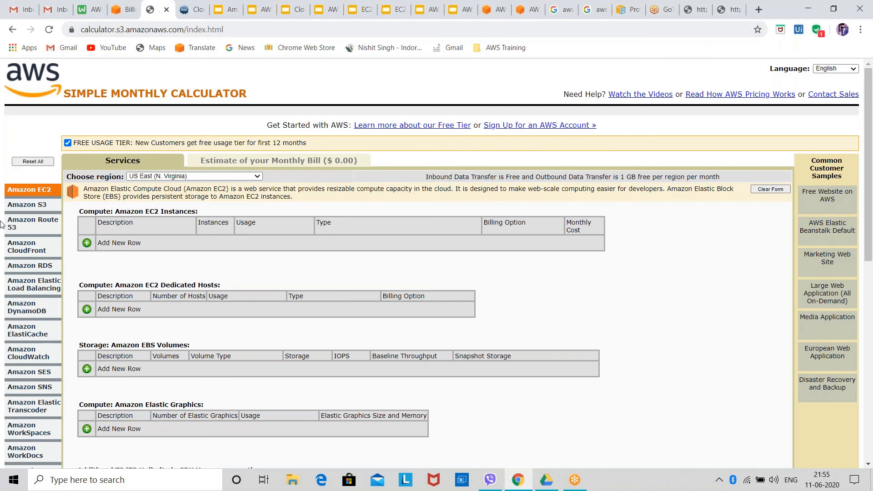
click(33, 205)
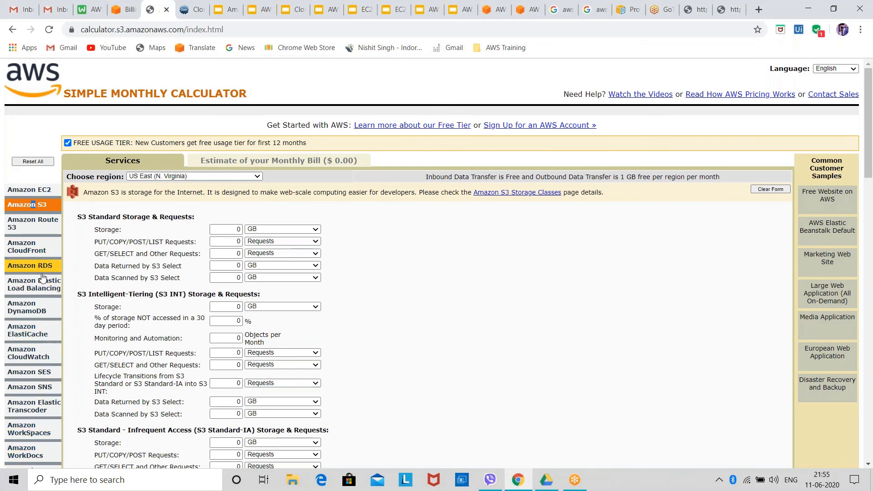
scroll(43, 279, down, 3)
scroll(44, 280, down, 5)
scroll(45, 273, up, 9)
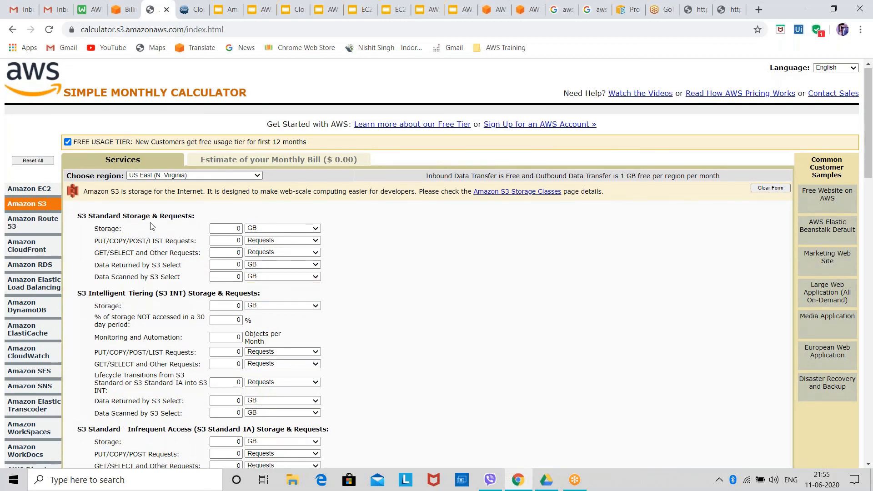
Look over the S3 estimate form and set the S3 Standard storage amount to 50 GB
scroll(151, 220, down, 10)
scroll(154, 240, down, 12)
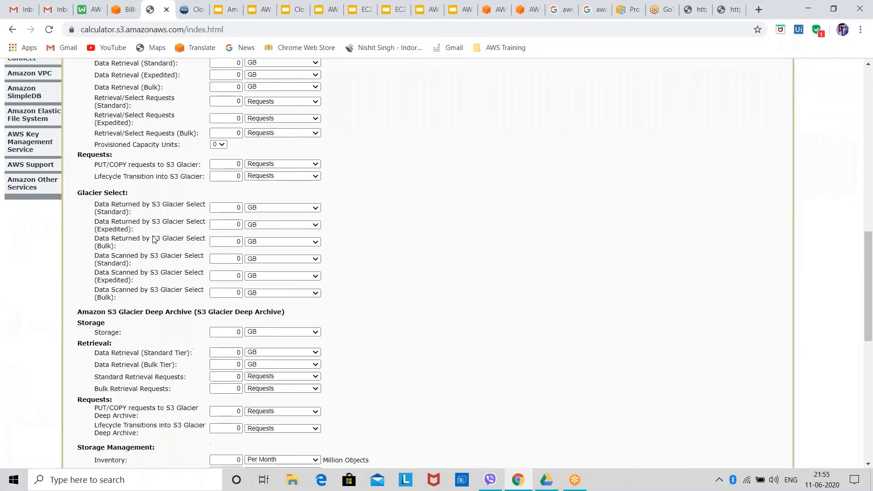
scroll(154, 240, up, 20)
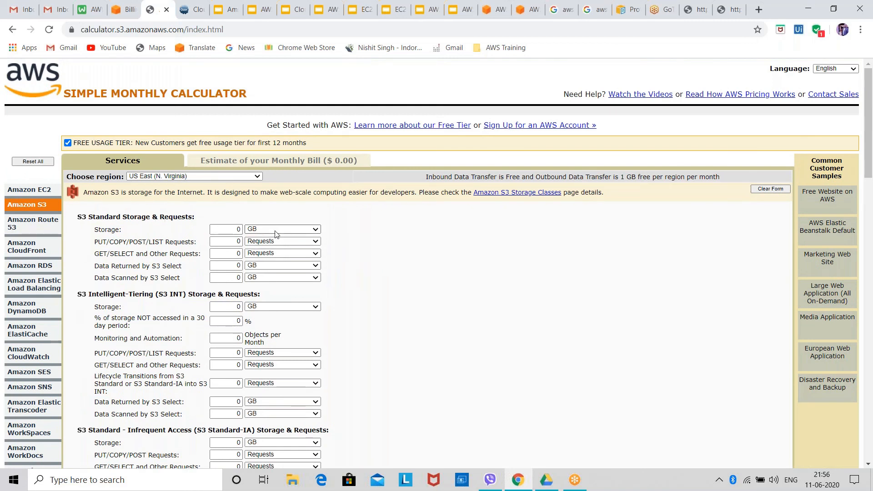
click(275, 230)
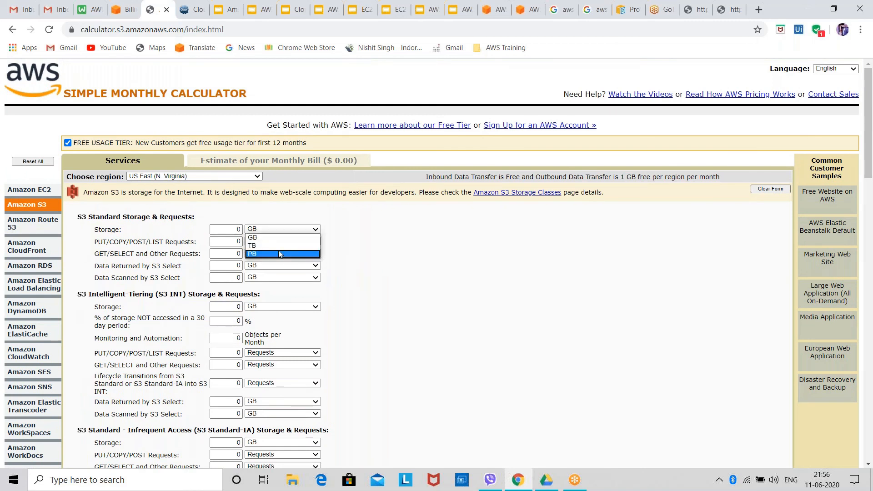
click(261, 237)
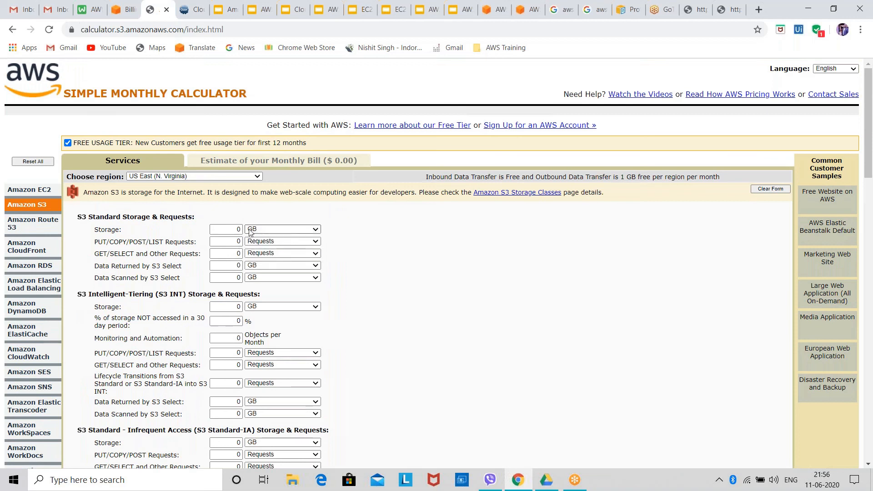
click(232, 229)
text(5)
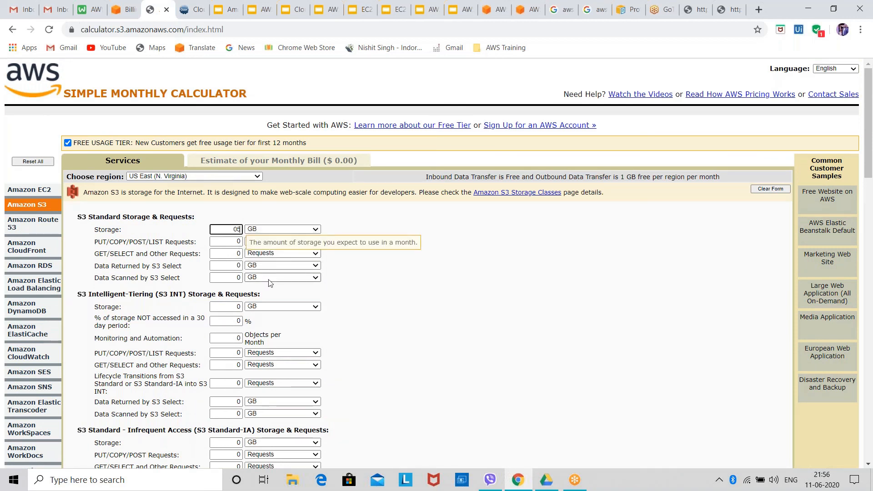
text(0)
key(BackSpace)
key(BackSpace)
key(BackSpace)
Set S3 Standard PUT/COPY/POST/LIST requests to 1000000 and GET/SELECT and other requests to 50000
click(228, 242)
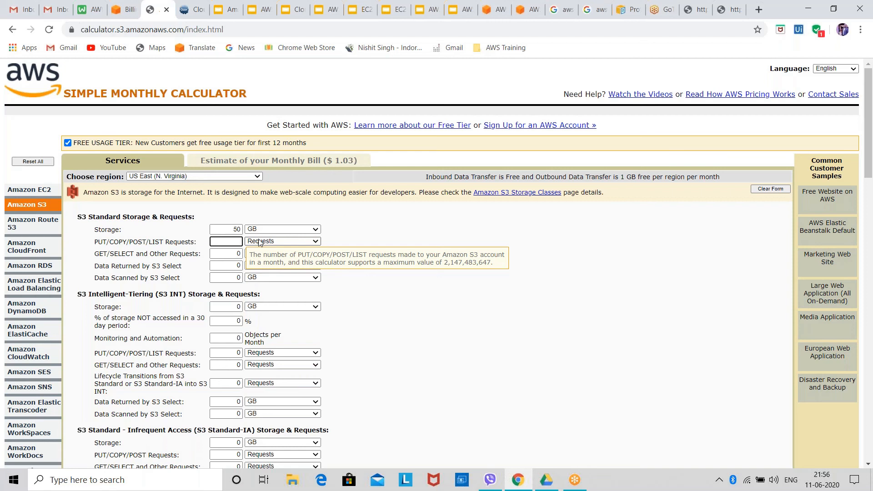
text(1000000)
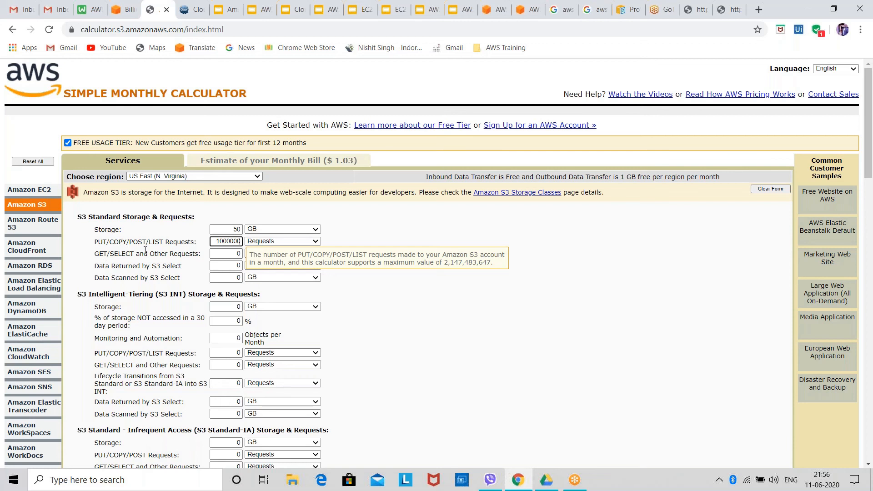
click(240, 253)
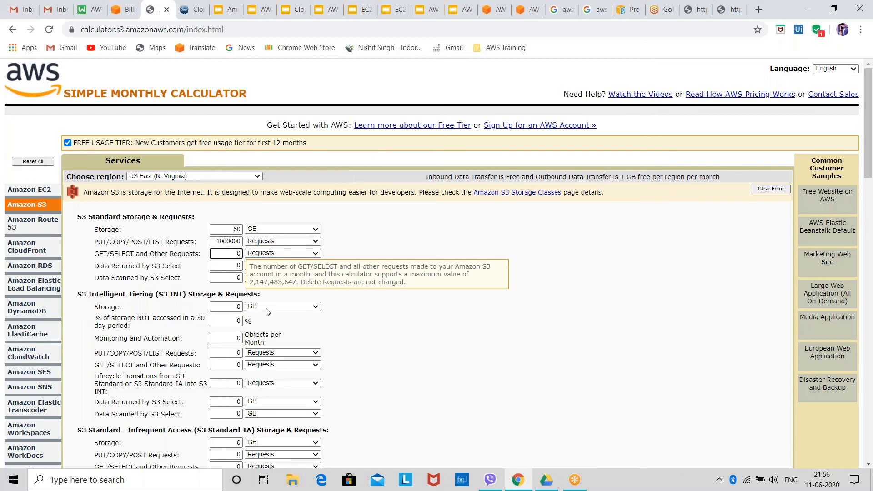
key(BackSpace)
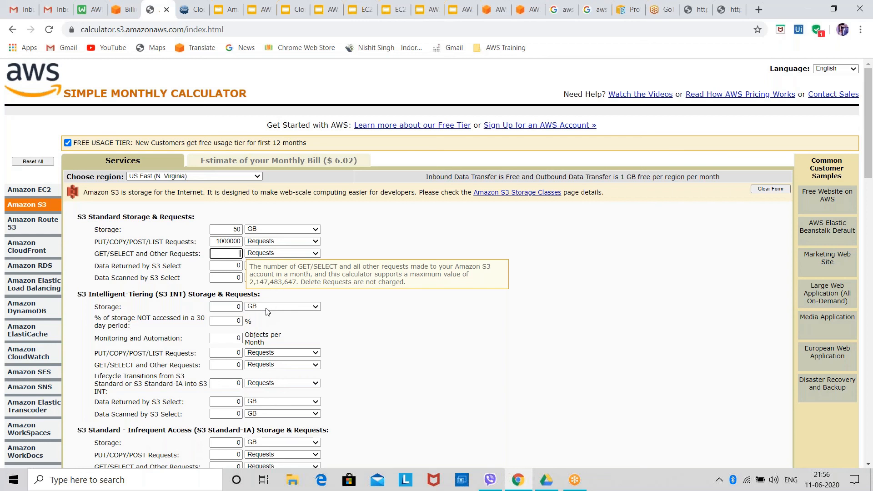
text(50000)
click(489, 227)
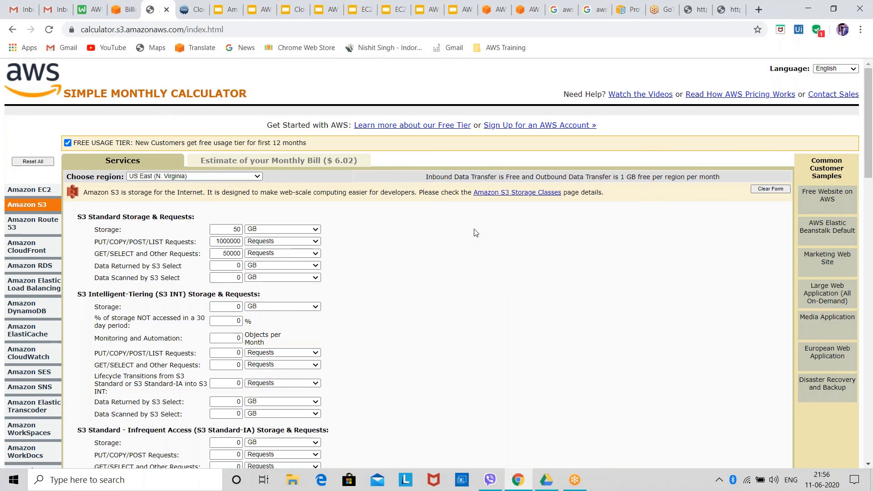
Set data returned by S3 Select to 20 GB and data scanned to 50 GB for S3 Standard, and display the monthly bill estimate
click(238, 266)
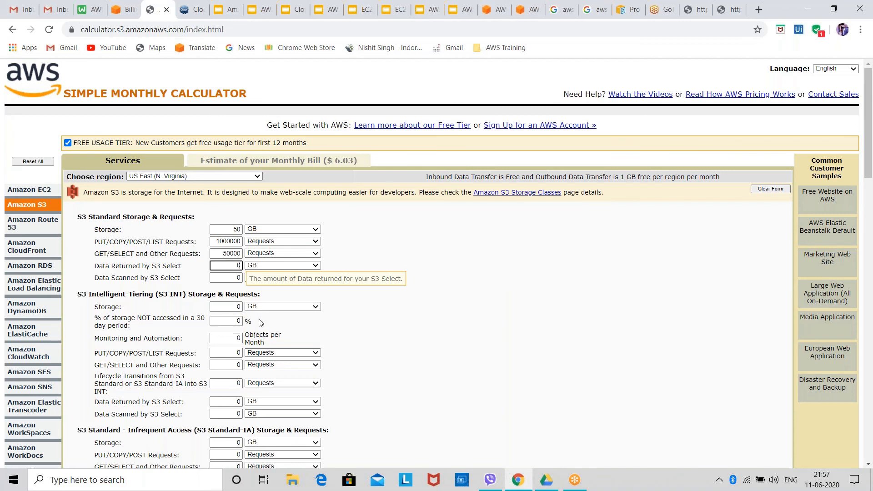
text(20)
key(BackSpace)
key(BackSpace)
key(BackSpace)
text(20)
click(238, 277)
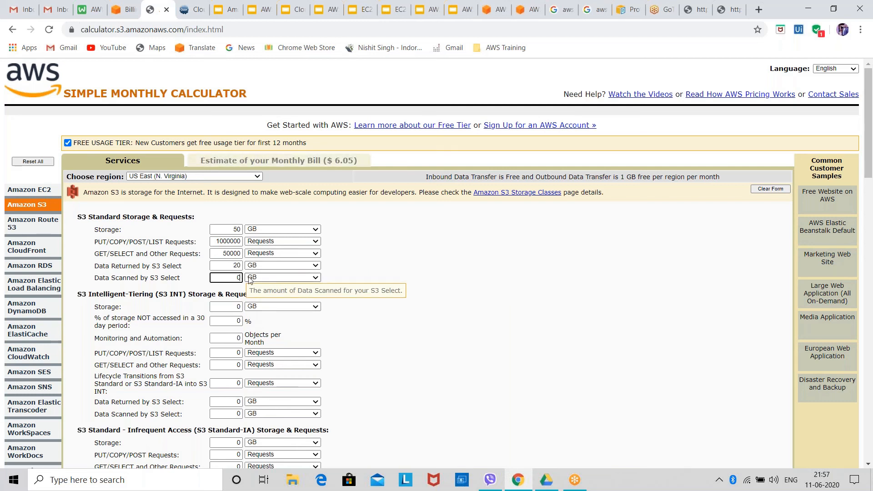
text(50)
click(236, 166)
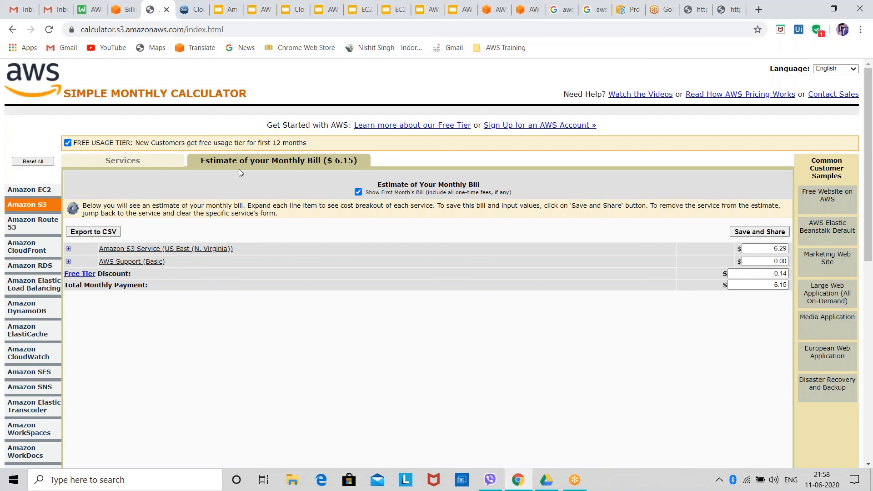
Return to the services form, choose the Asia Pacific (Mumbai) region and set its S3 Standard storage to 50 GB
click(160, 166)
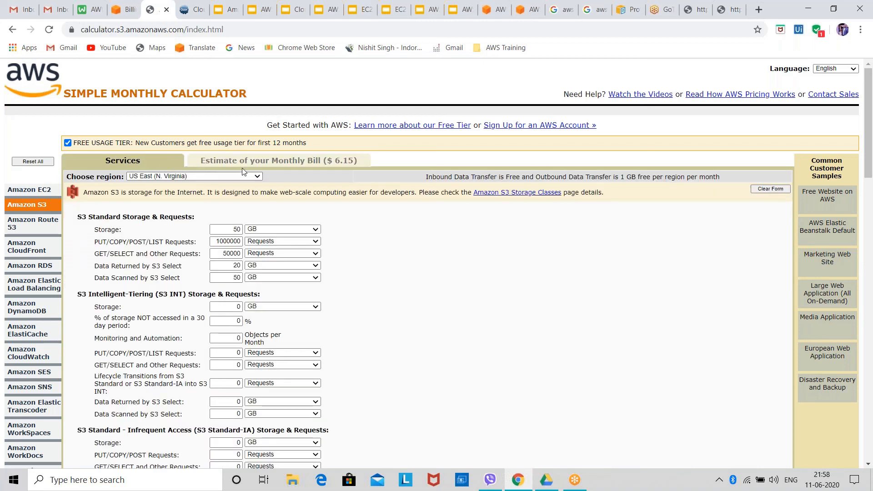
click(207, 176)
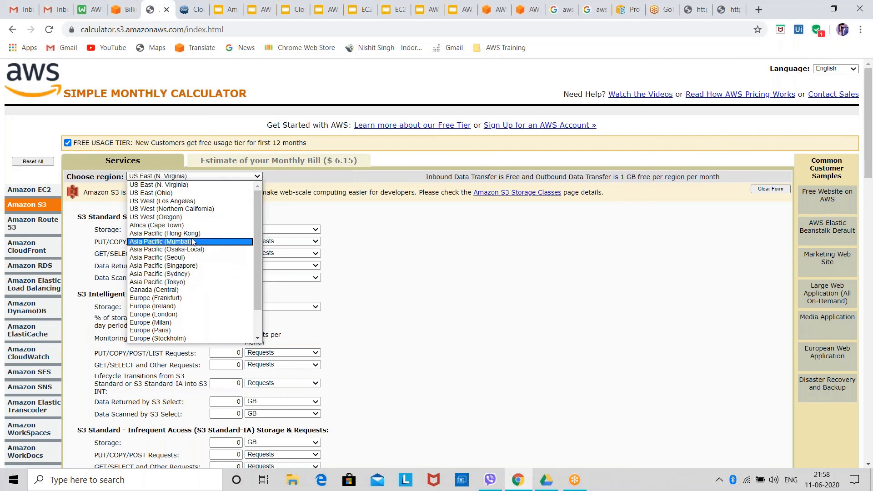
click(192, 242)
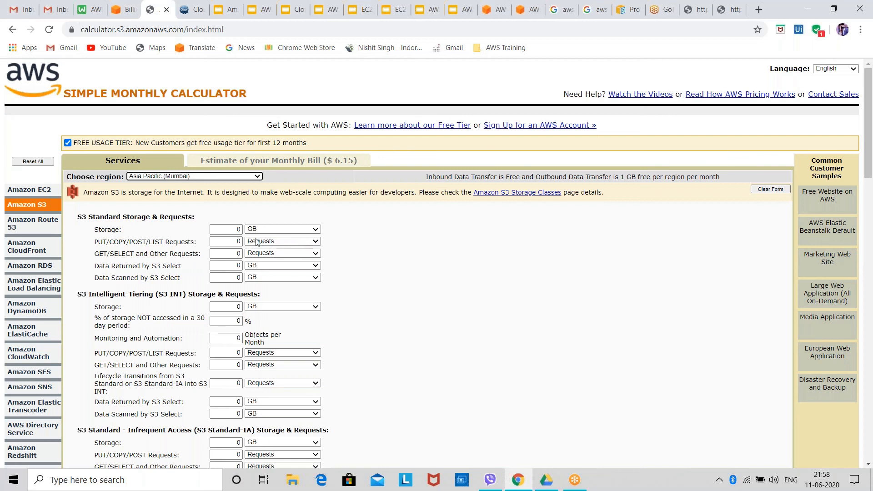
click(240, 229)
key(BackSpace)
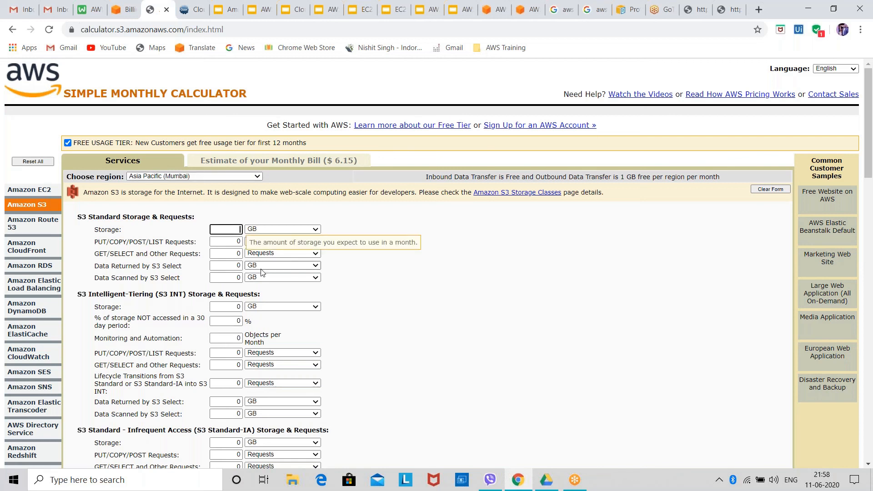
text(50)
For the Mumbai region, set PUT/COPY/POST/LIST requests to 10000 and GET/SELECT and other requests to 50000
click(240, 241)
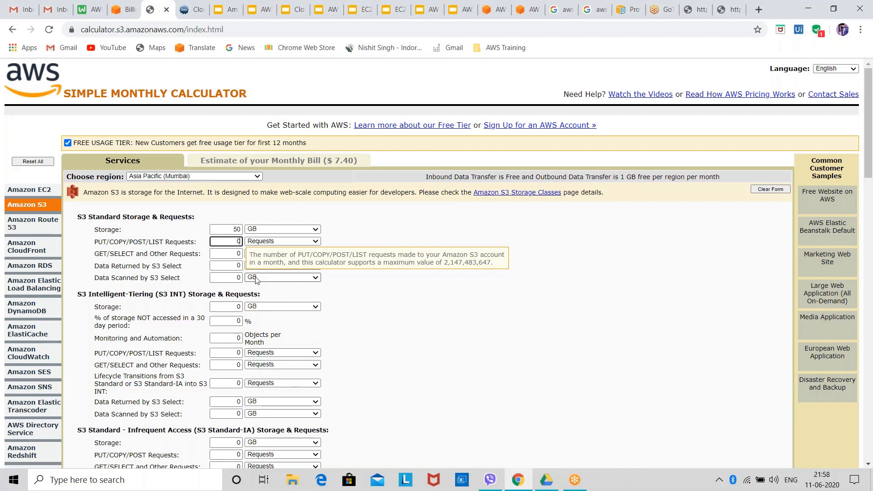
text(10000)
click(237, 253)
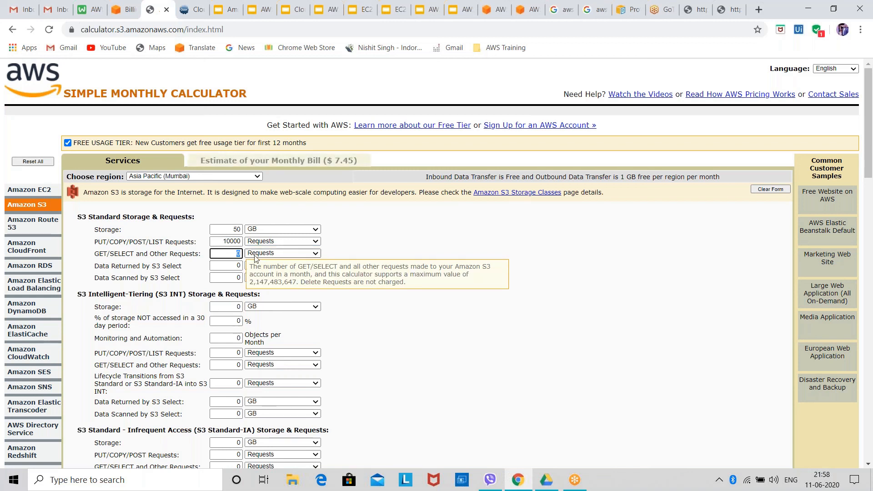
text(50000)
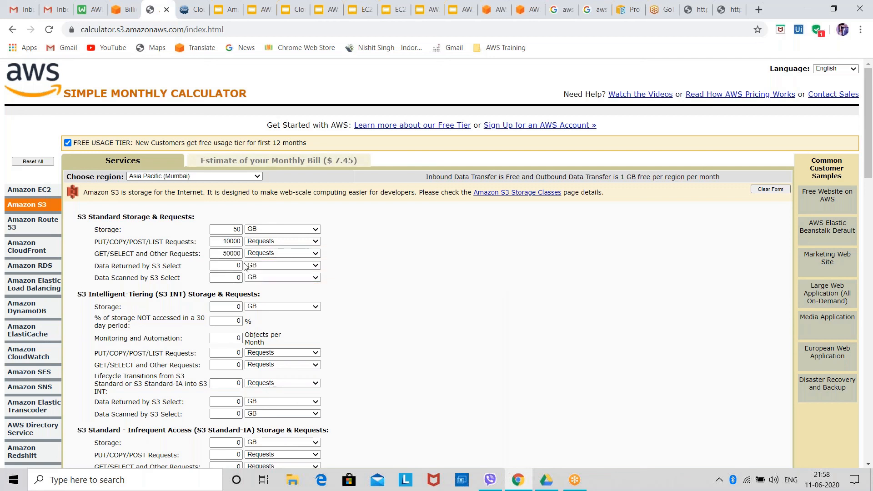
For the Mumbai region, set data returned by S3 Select to 20 GB and data scanned to 50 GB
key(Tab)
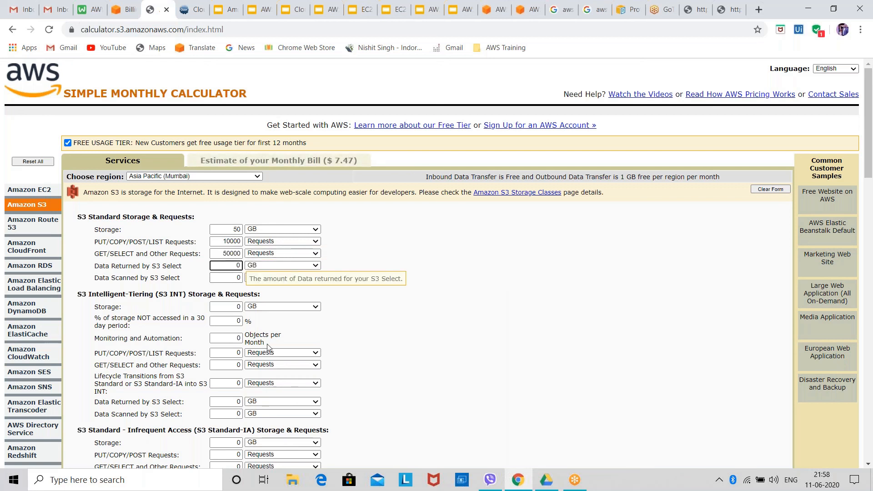
text(20)
key(Tab)
text(5)
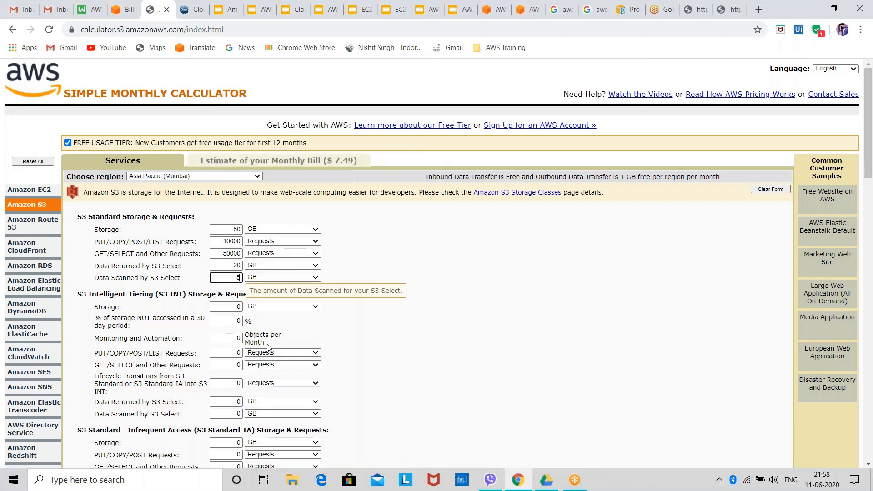
text(0)
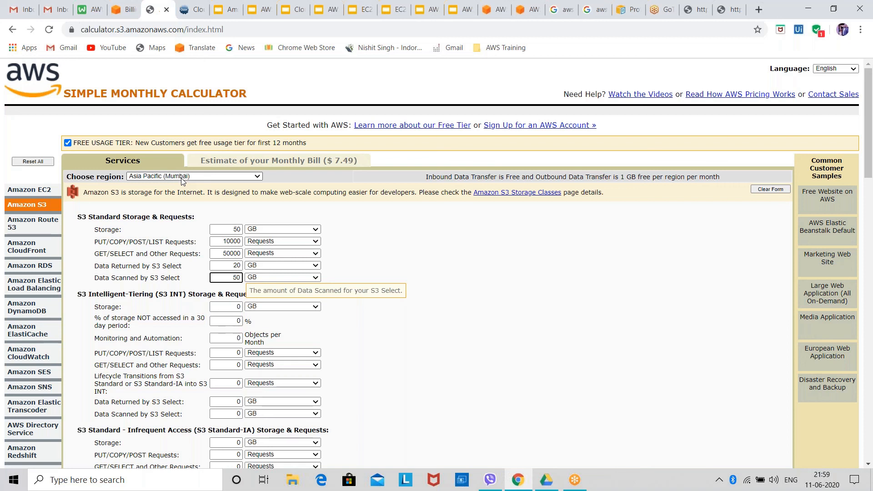
Raise the Mumbai PUT/COPY/POST/LIST requests to 100000 and display the monthly bill estimate covering both regions
click(237, 241)
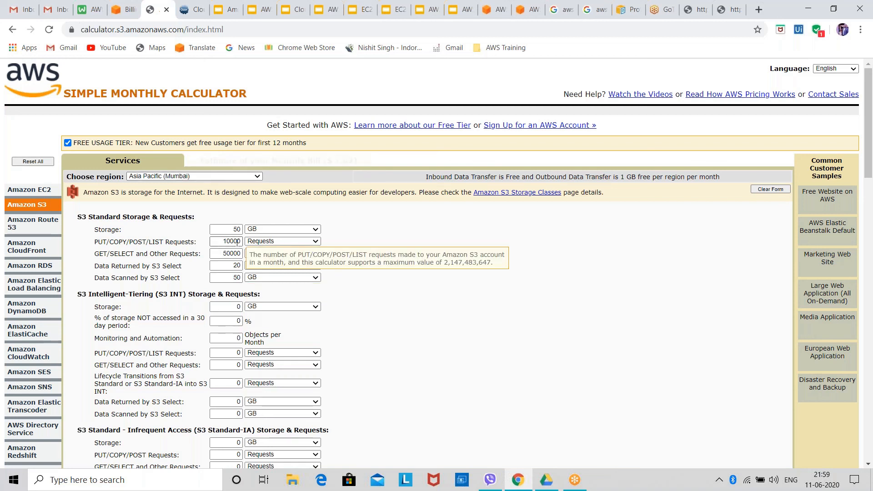
text(0)
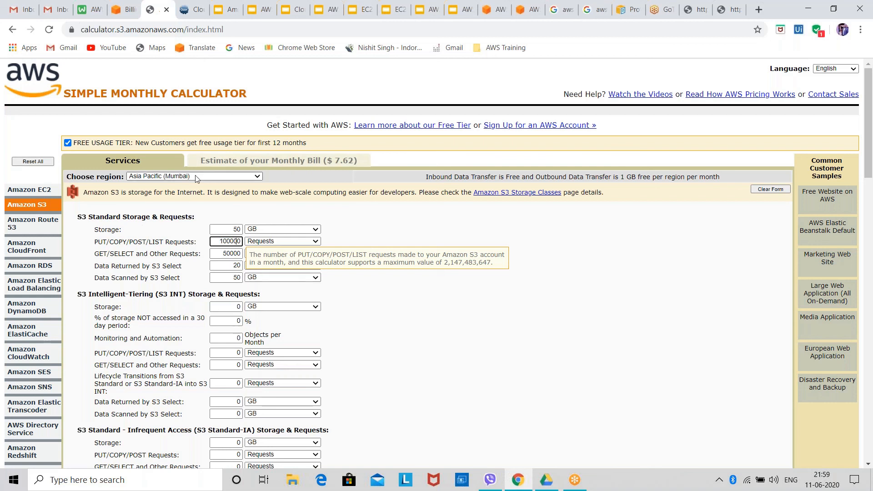
click(250, 163)
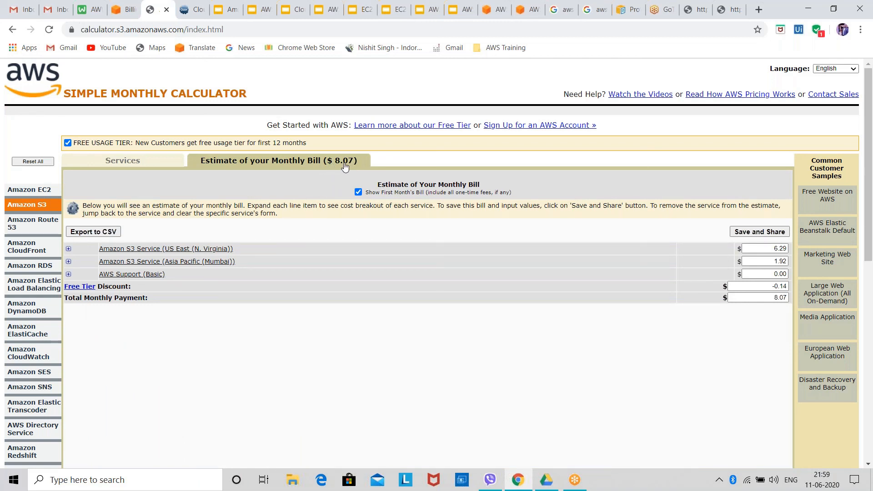
Return to the S3 services form and highlight the calculator's web address
click(148, 160)
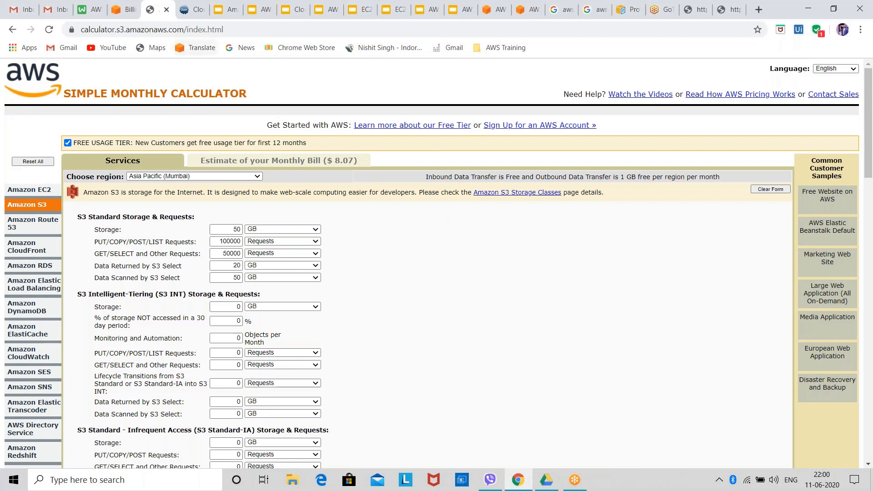
click(230, 28)
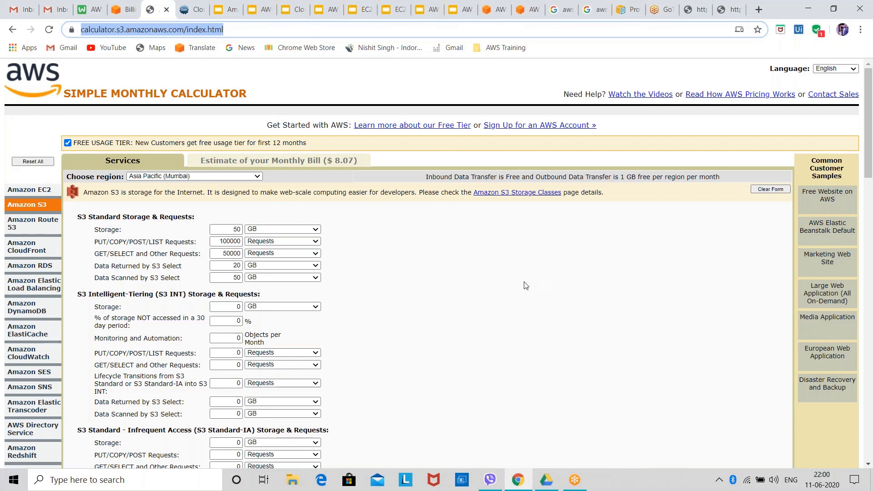
click(742, 405)
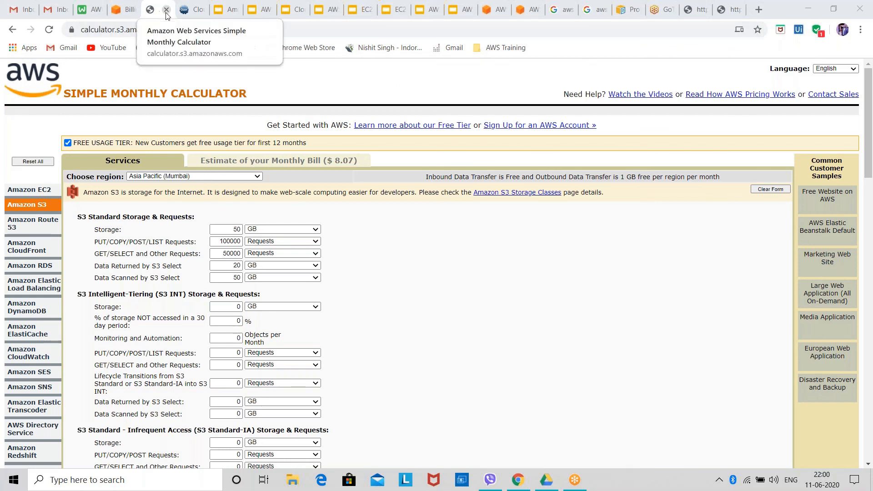
Switch to the AWS billing dashboard and open the S3 service's bucket list from there
click(121, 10)
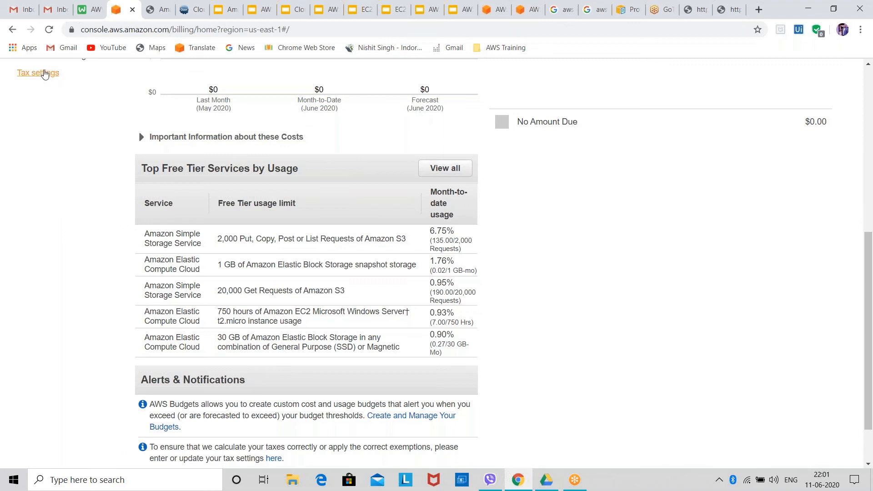
scroll(70, 140, up, 7)
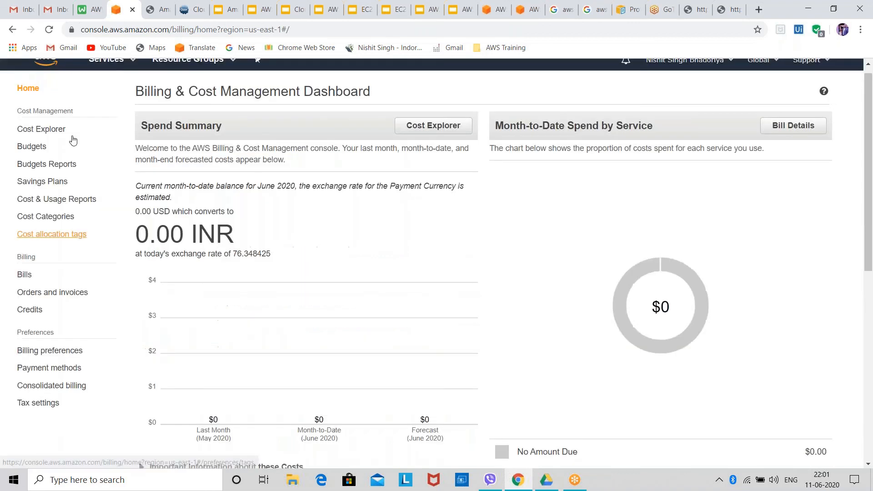
click(108, 80)
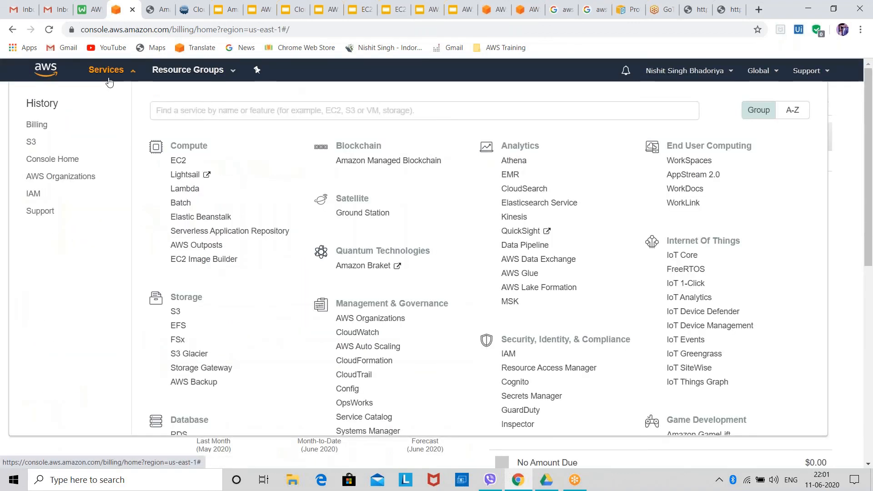
click(28, 145)
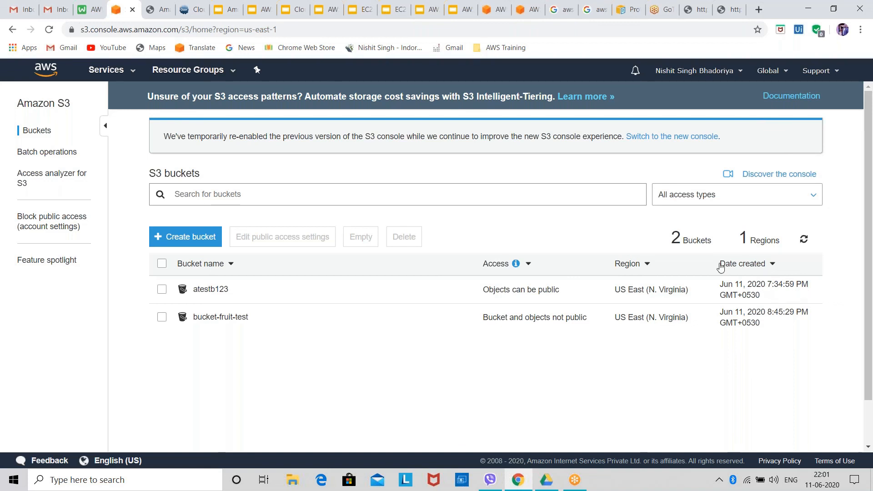
Delete the atestb123 bucket, confirming the deletion with its name
click(257, 303)
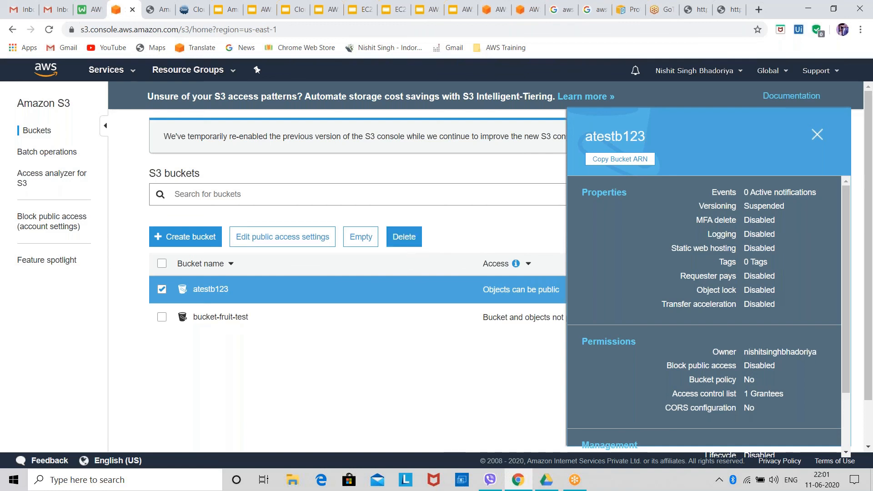
click(401, 241)
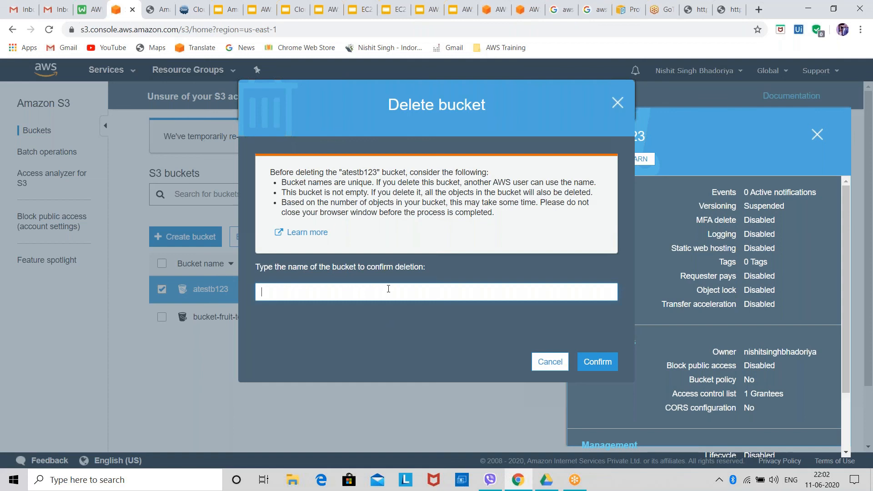
text(atestb123)
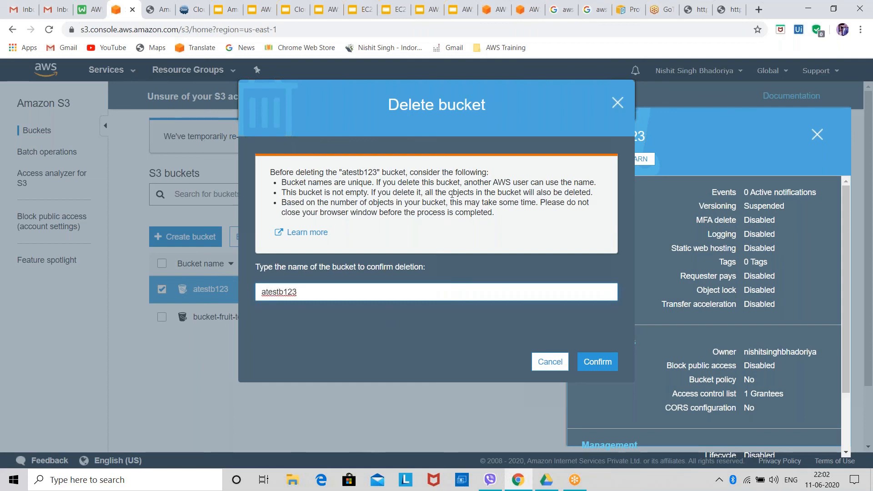
click(606, 366)
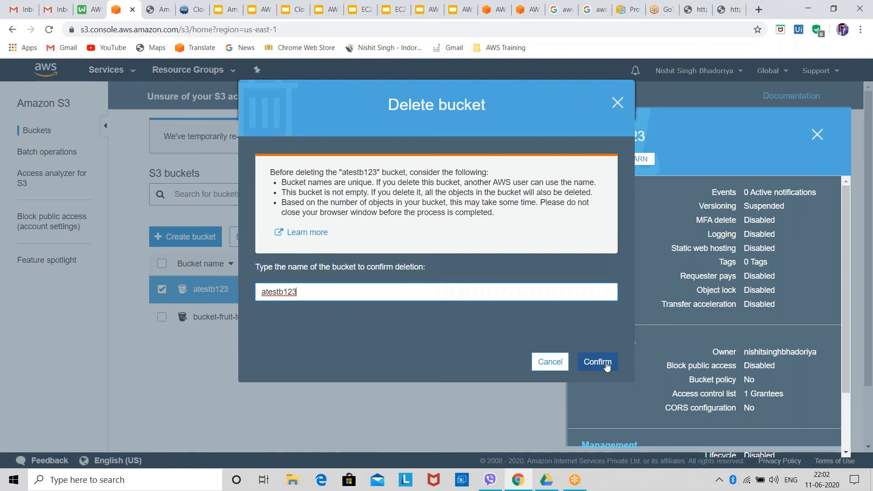